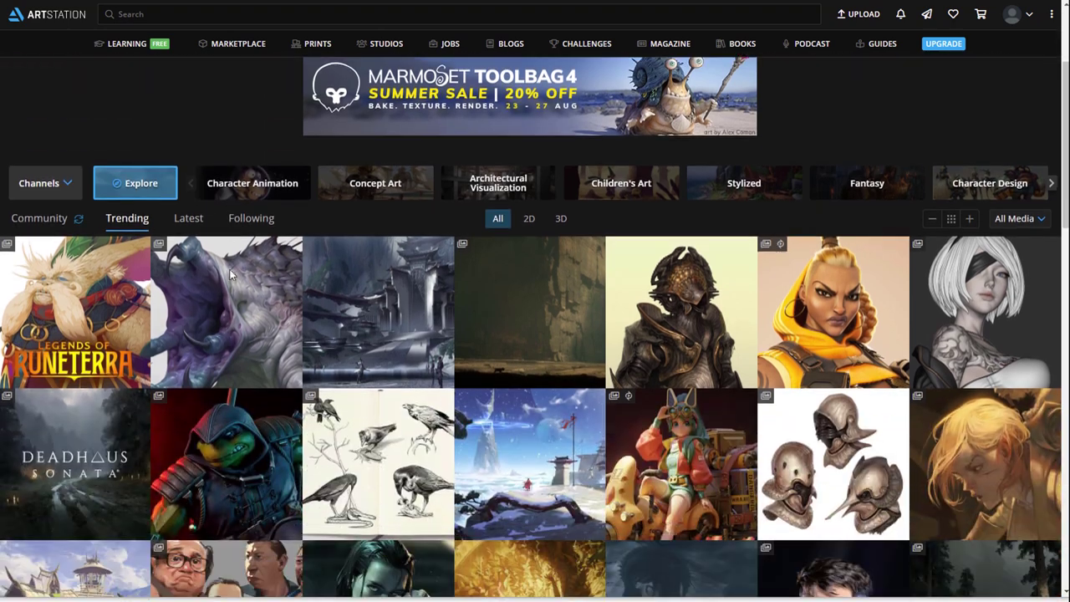
- Open a trending artwork and step through the next two projects
left_click(208, 441)
key("Right")
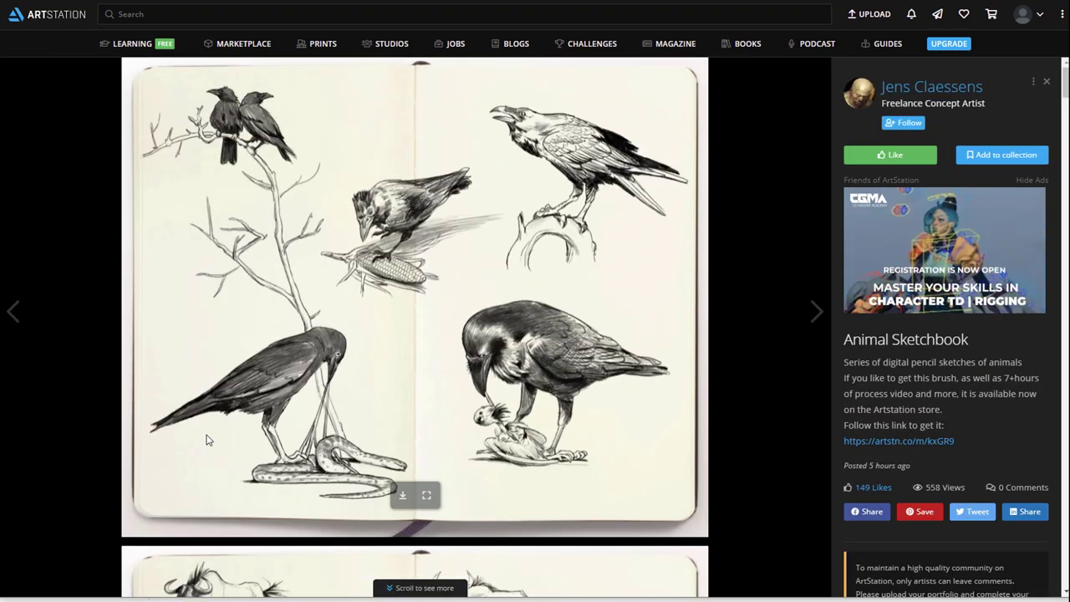
key("Right")
key("Right")
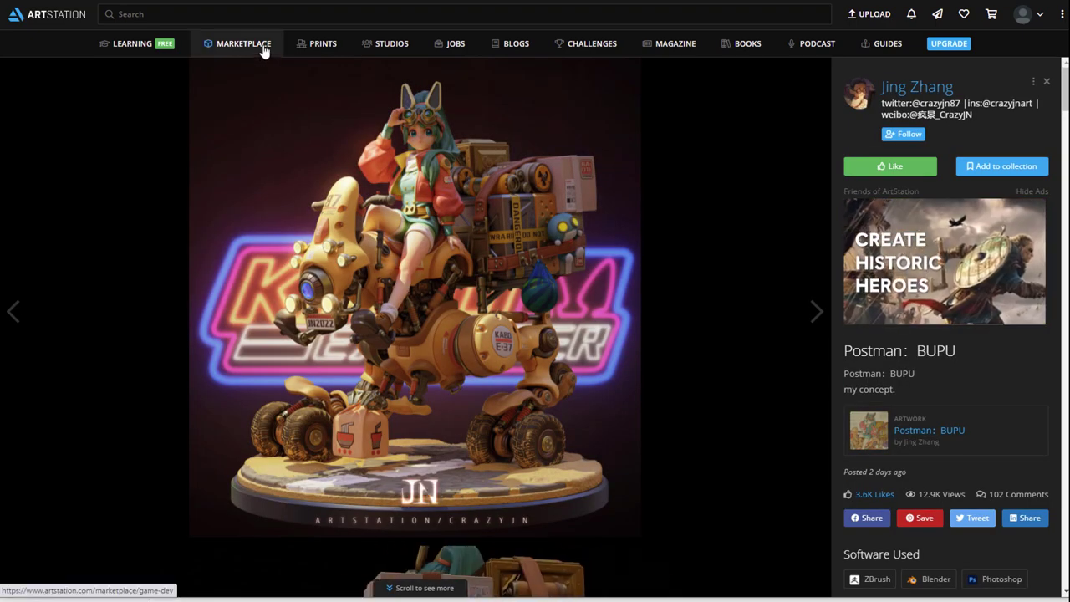
- Browse the Marketplace, then view the Prints page with posters, art, canvas and metal prints
left_click(261, 45)
scroll(471, 466, "down", 5)
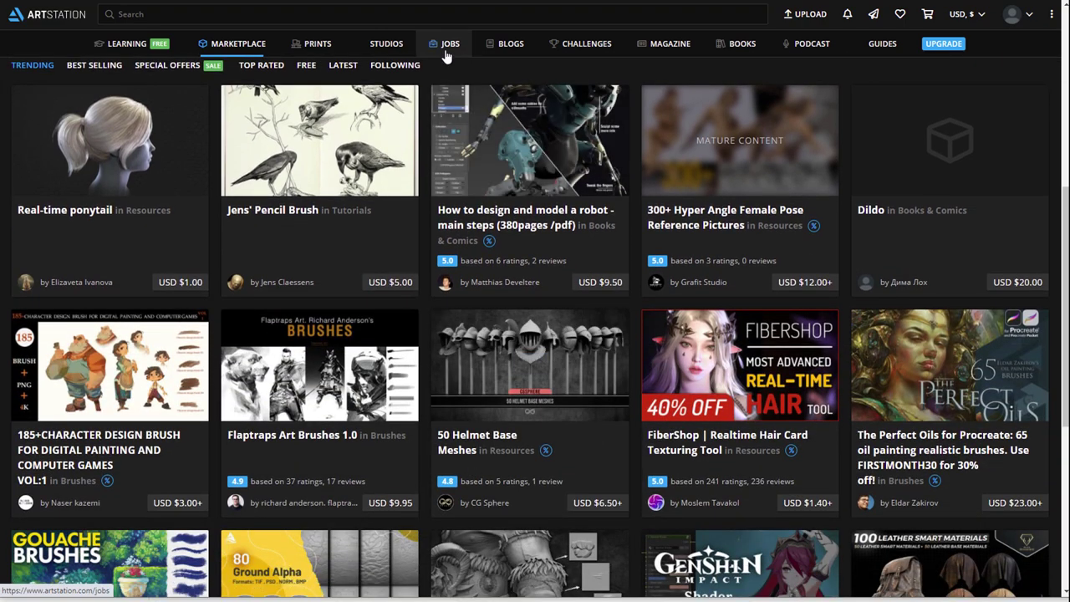
left_click(316, 44)
scroll(686, 334, "down", 1)
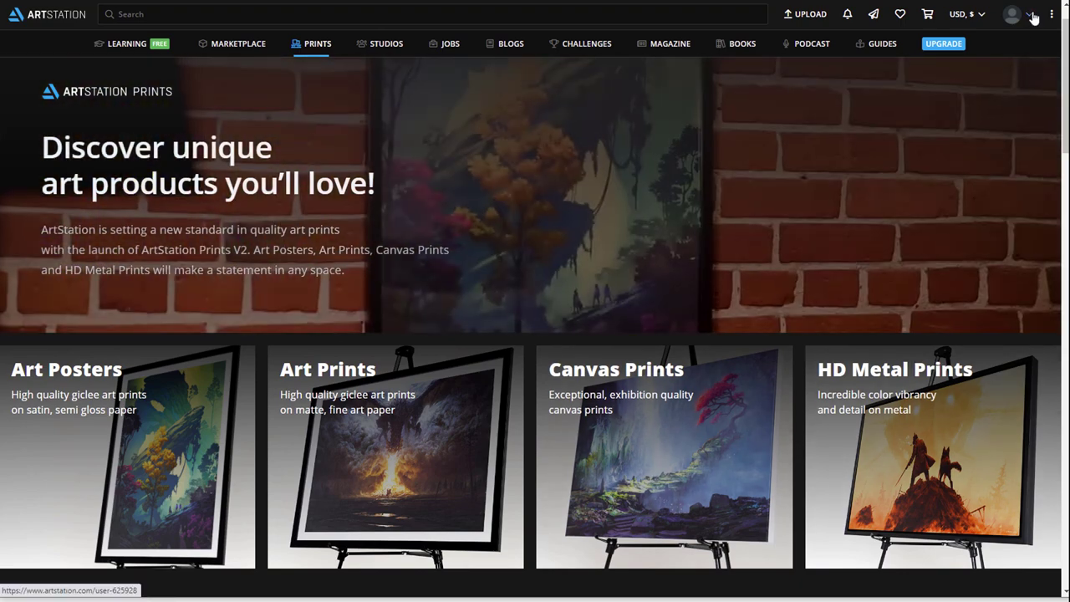
- Open Edit Profile and type 'Game Environment Artist' into the headline field
left_click(1033, 16)
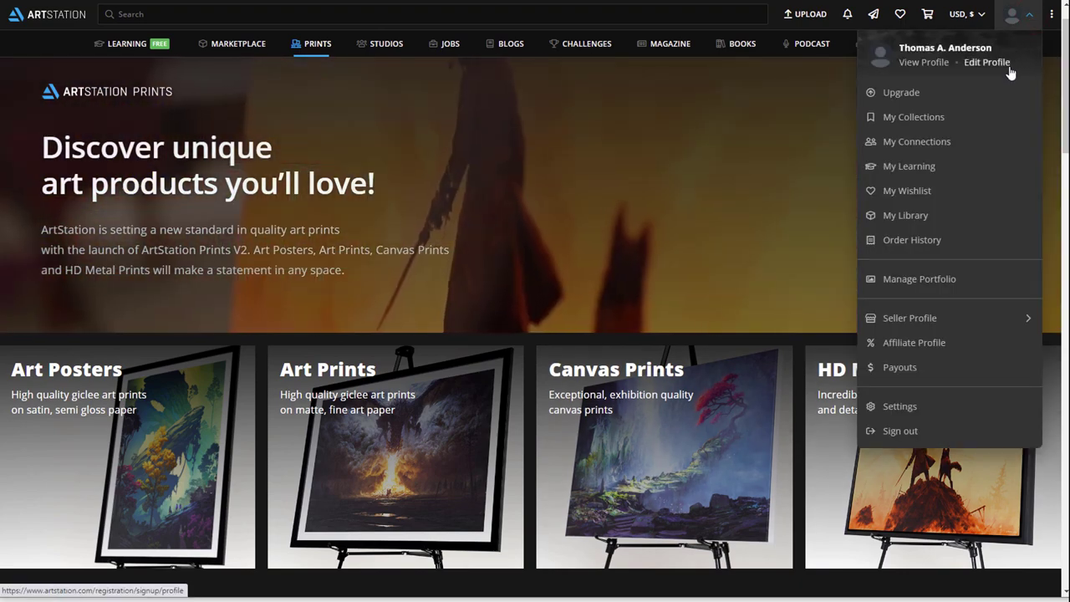
left_click(1010, 68)
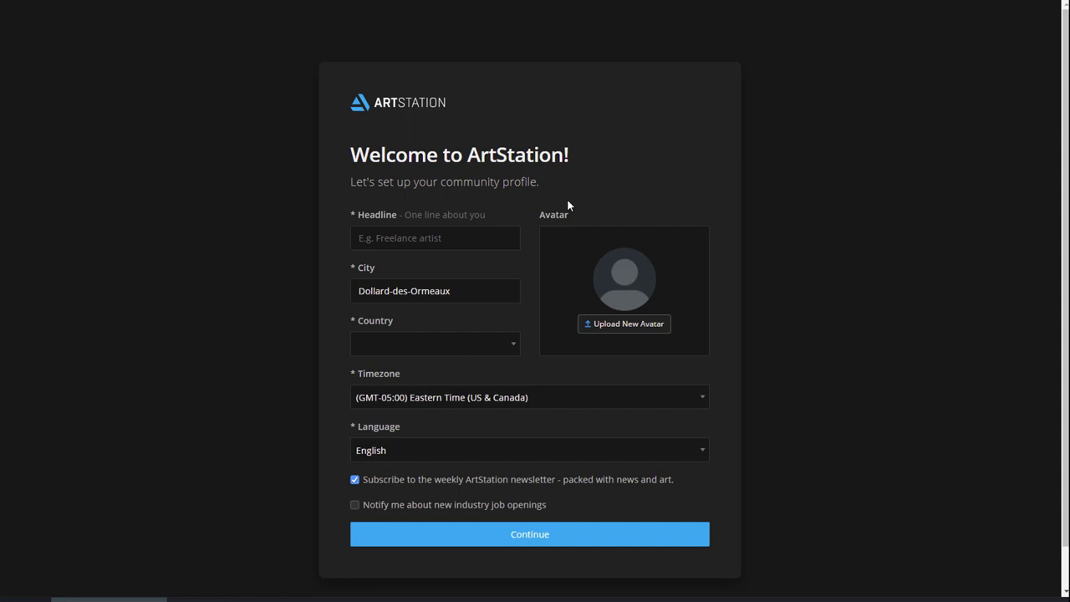
left_click(392, 238)
type("Game Environ")
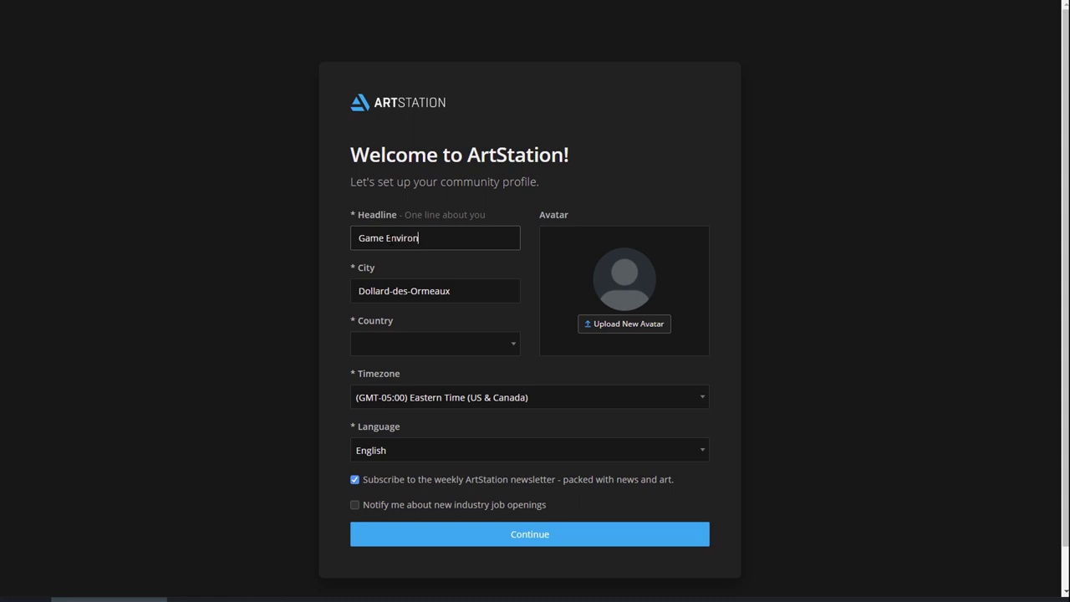
type("ment Art")
type("ist")
- Set the country to Canada and turn on new job opening notifications
left_click(498, 355)
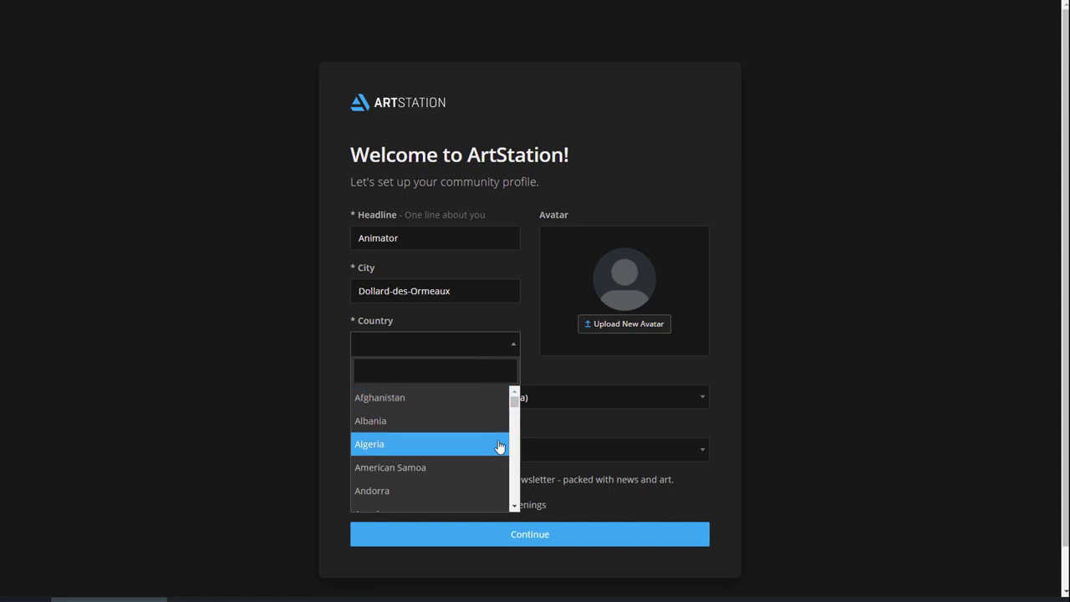
scroll(495, 450, "down", 3)
scroll(492, 459, "down", 5)
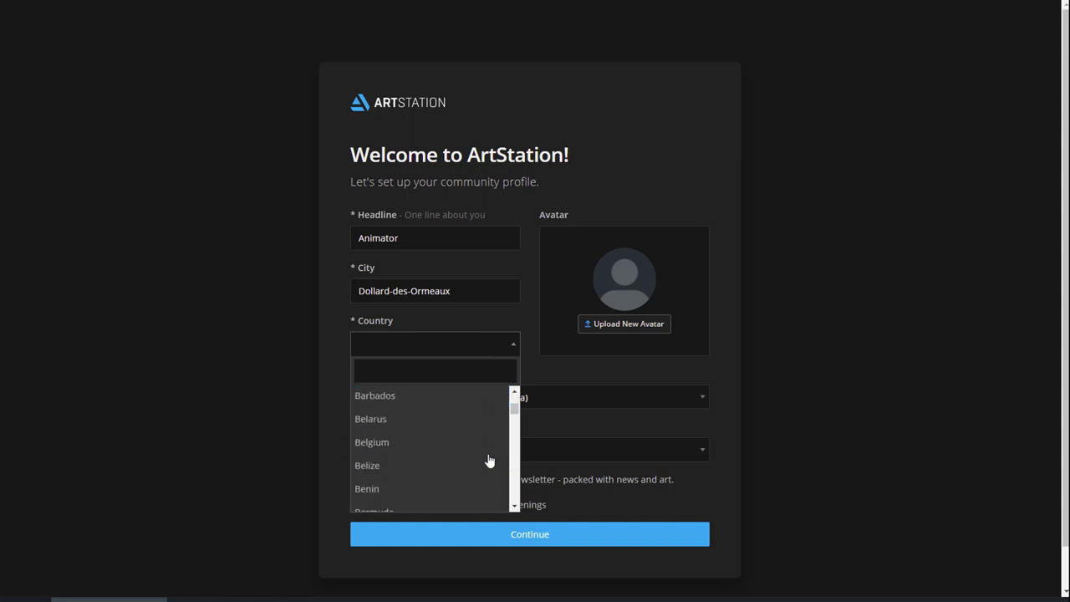
scroll(489, 461, "down", 5)
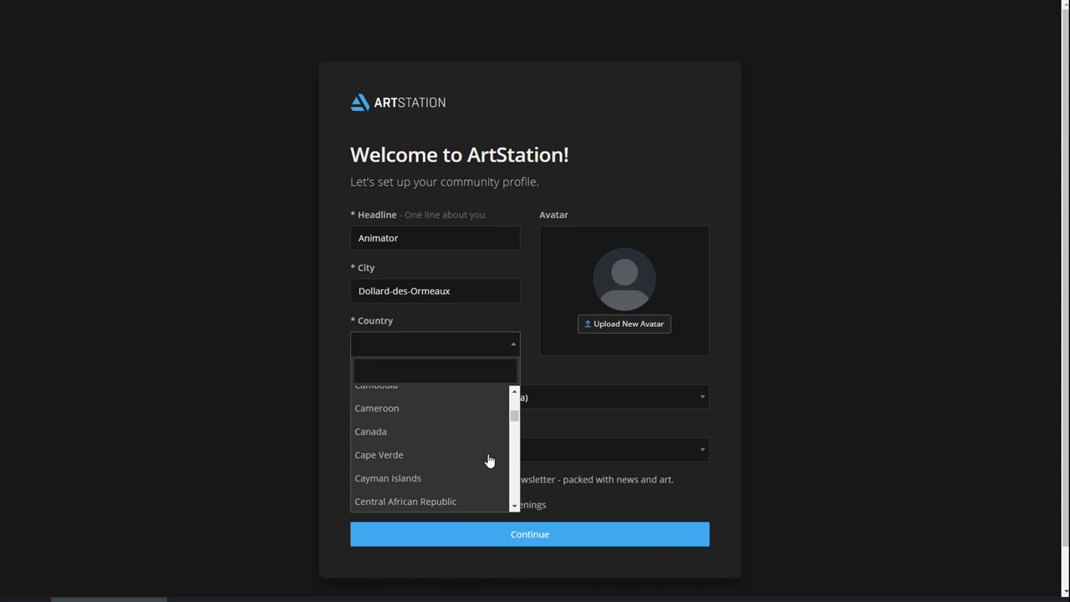
left_click(496, 435)
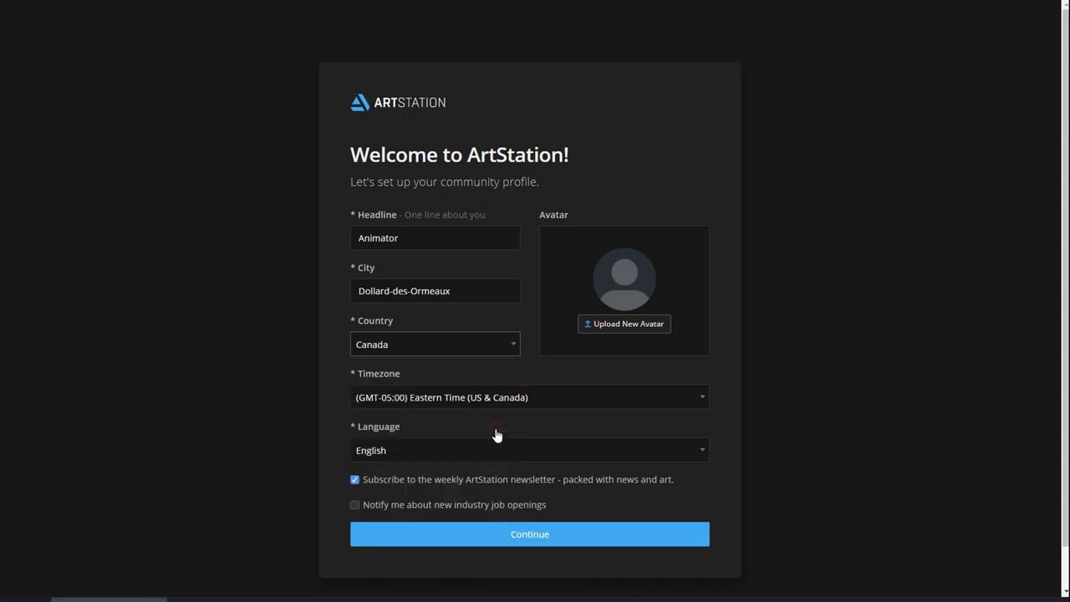
left_click(354, 506)
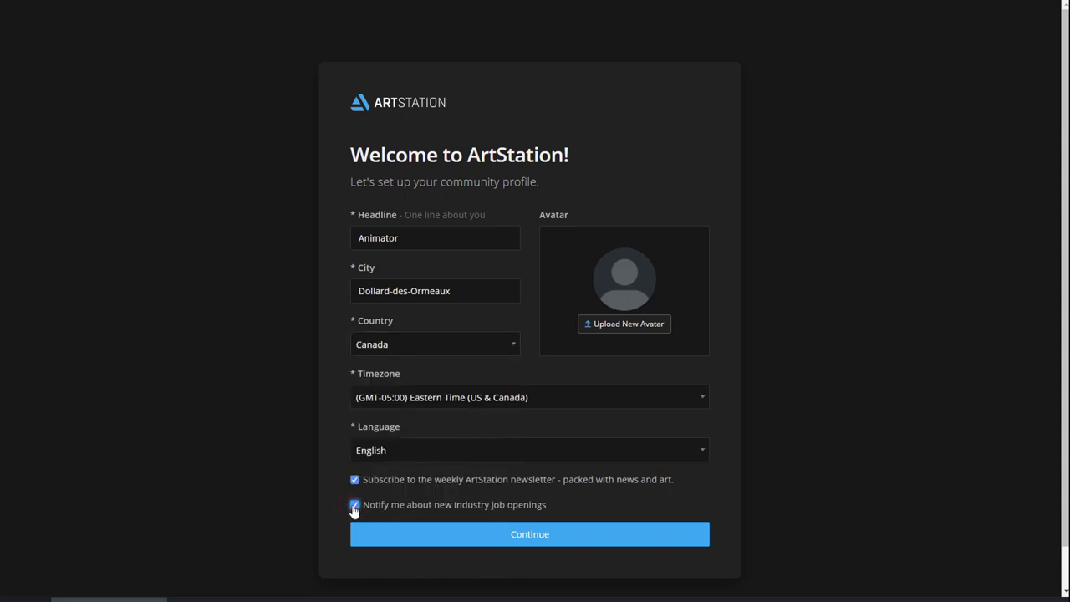
- Upload logo.png as the new profile avatar
left_click(665, 332)
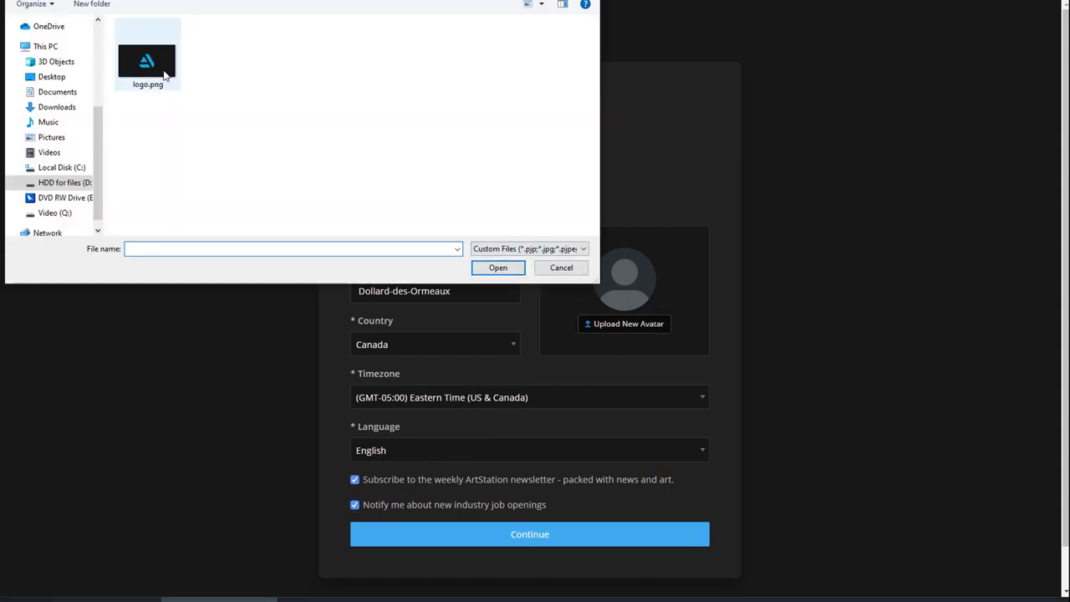
left_click(165, 76)
left_click(502, 269)
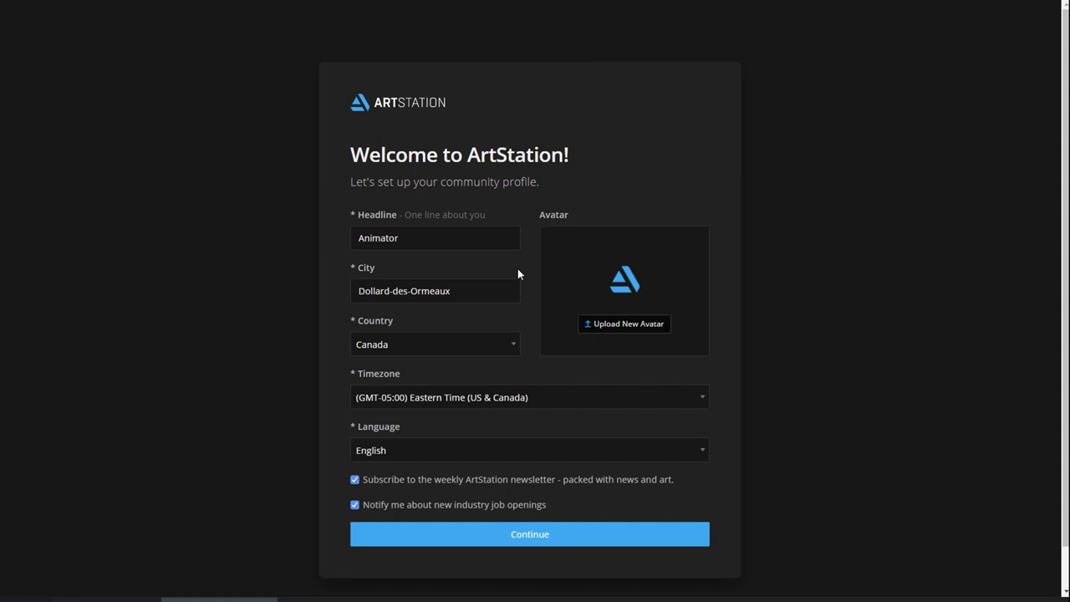
- Submit the community profile, choose the Artist profile type and go to Resume
left_click(414, 540)
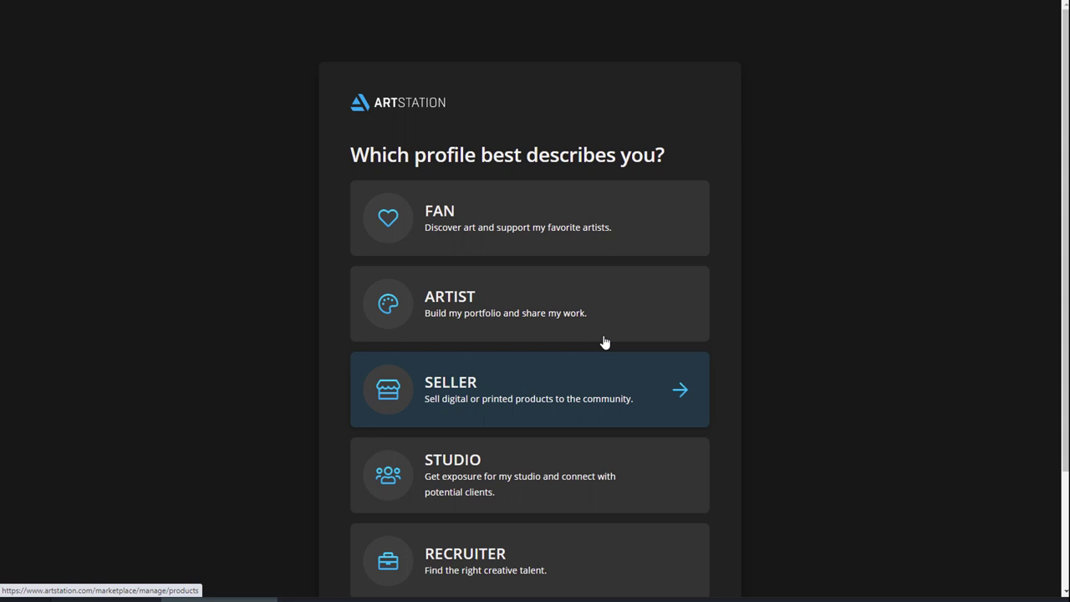
left_click(636, 299)
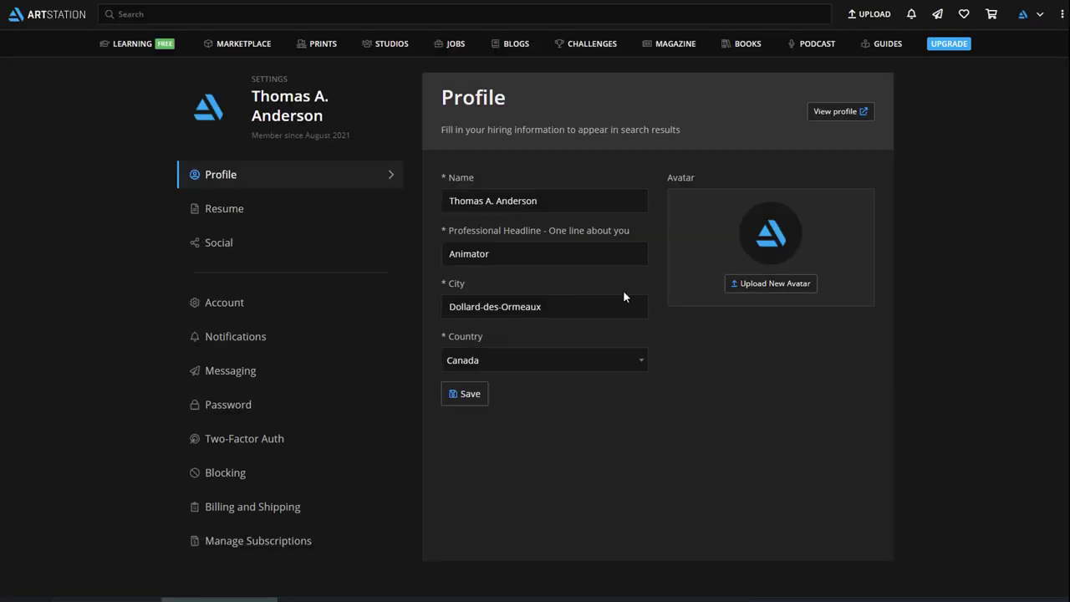
left_click(267, 209)
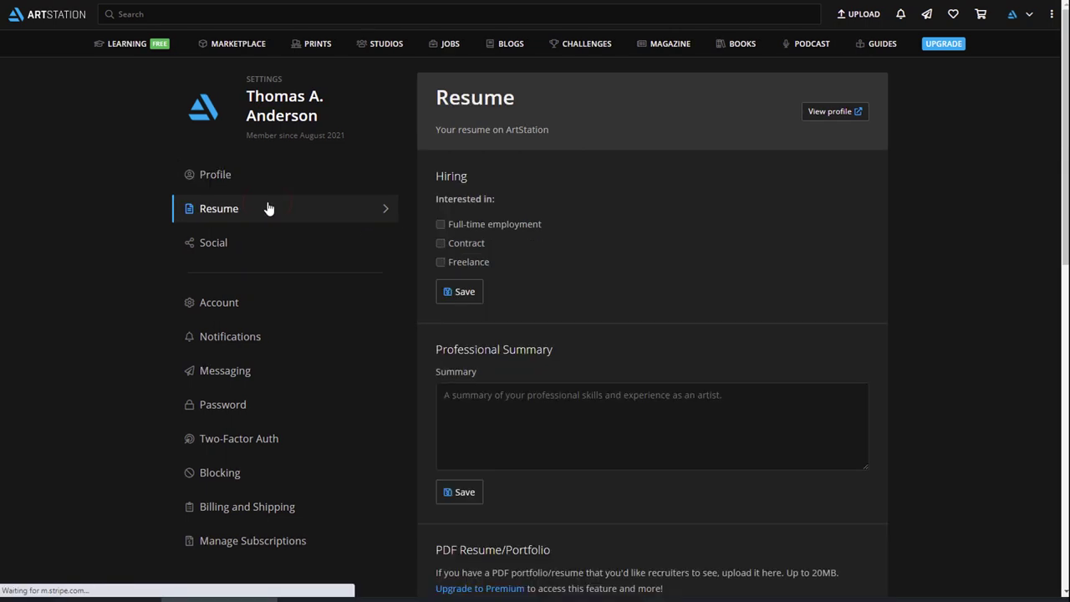
- Mark interest in full-time, contract and freelance work and paste the professional summary
left_click(441, 224)
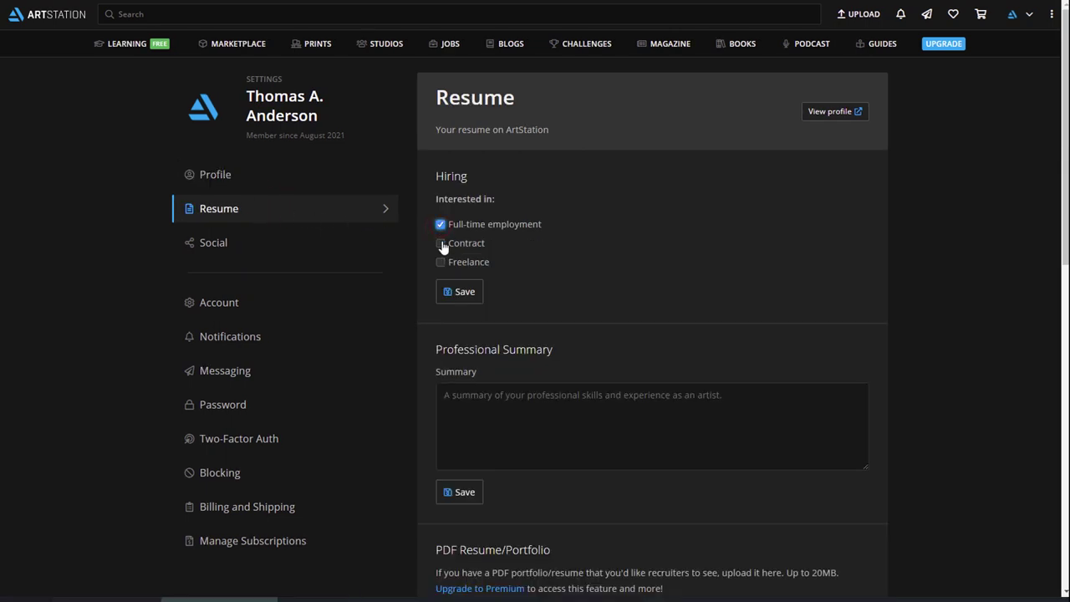
left_click(442, 244)
left_click(441, 263)
left_click(476, 405)
type("I'm a freelance artist who specializes in Animation.")
scroll(600, 451, "down", 5)
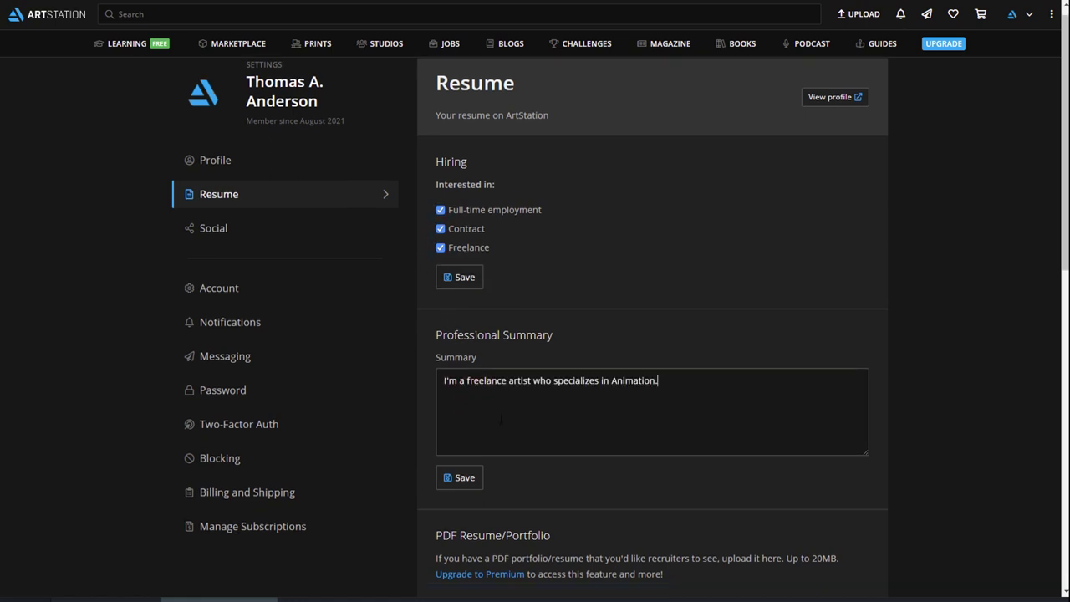
- Add 2D Animation, Character Animation and Facial Rigging & Animation as skills
left_click(588, 424)
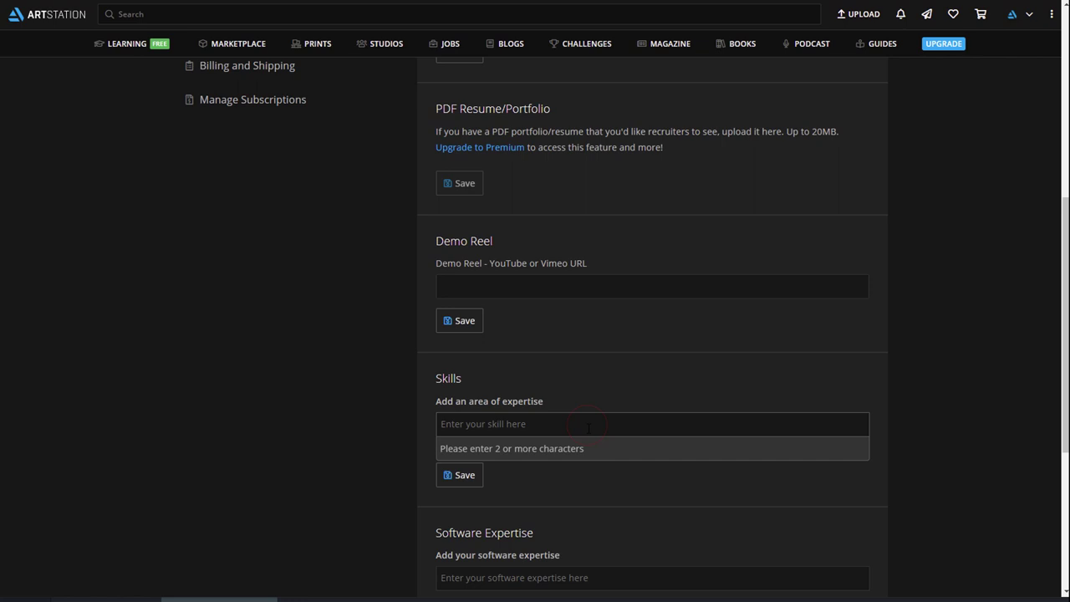
type("2d")
left_click(573, 471)
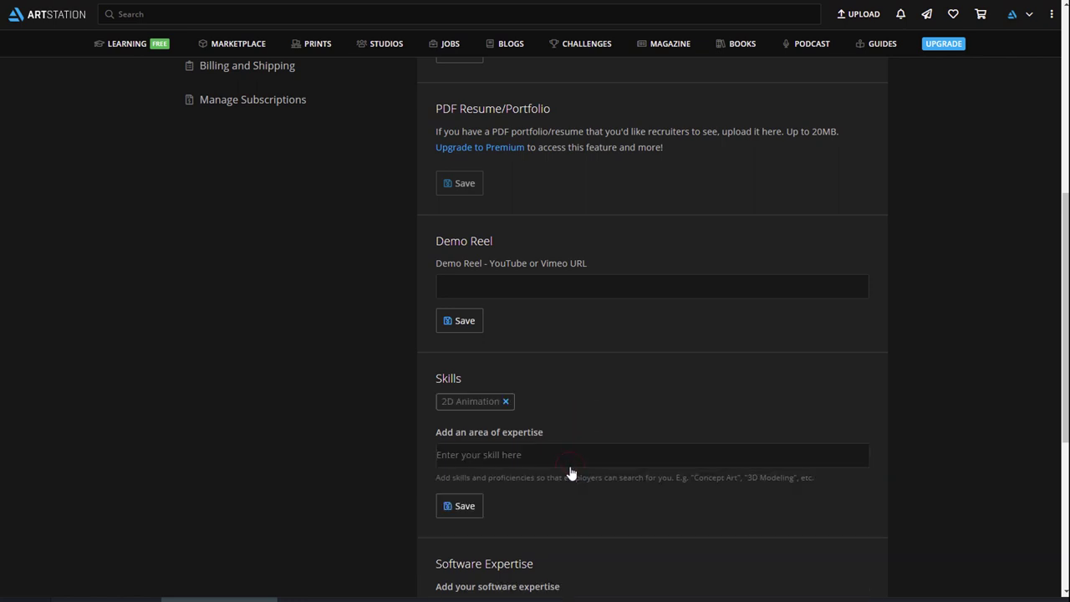
type("chara")
left_click(574, 547)
type("facia")
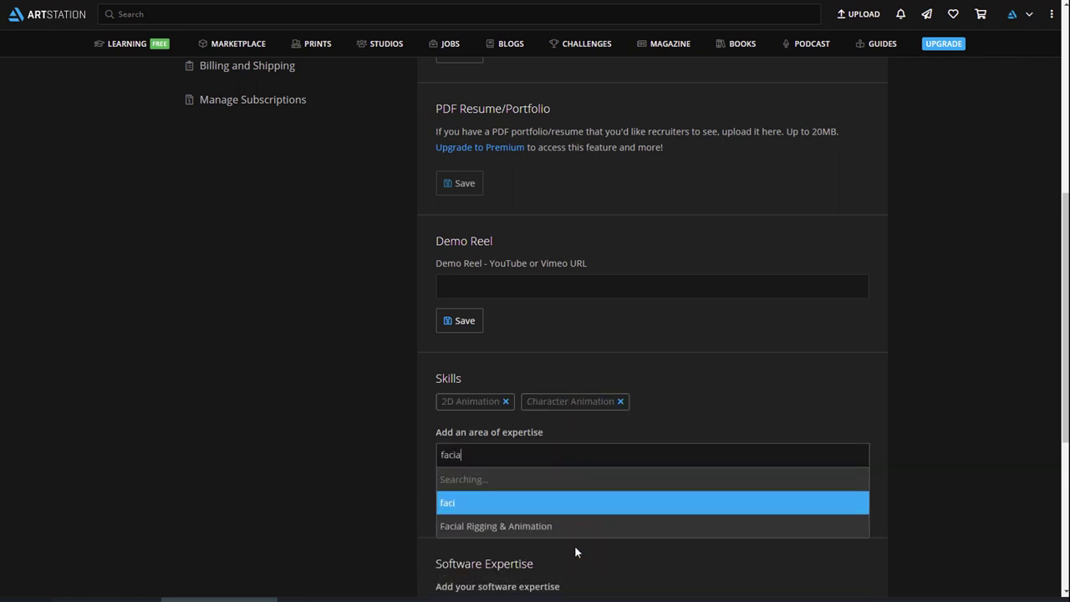
left_click(585, 502)
- Add Blender, Maya and Cinema 4D as software expertise and save the resume
scroll(587, 507, "down", 2)
left_click(588, 424)
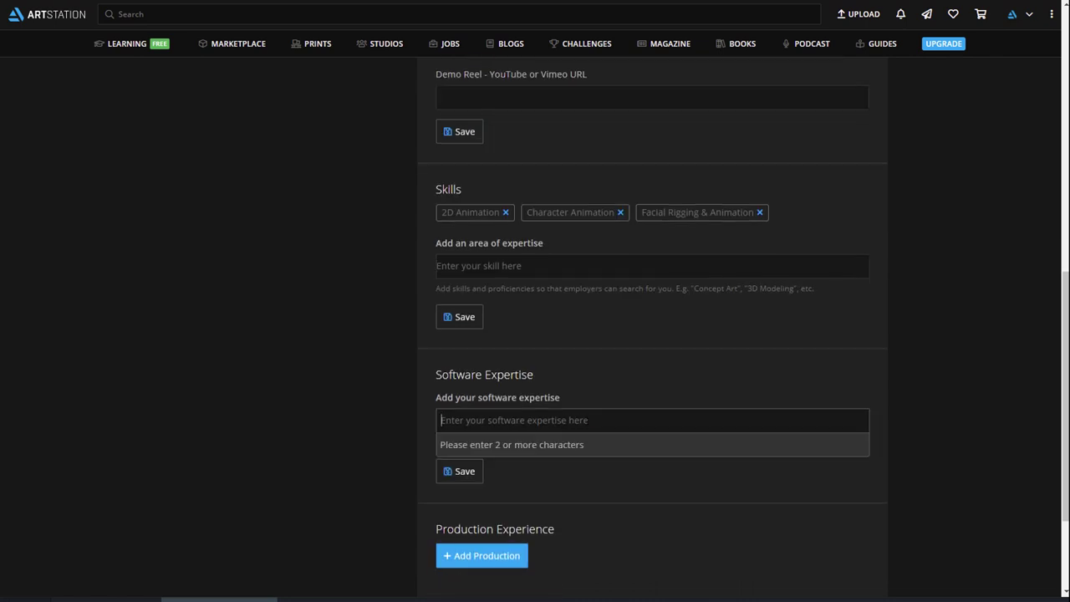
type("blen")
left_click(584, 470)
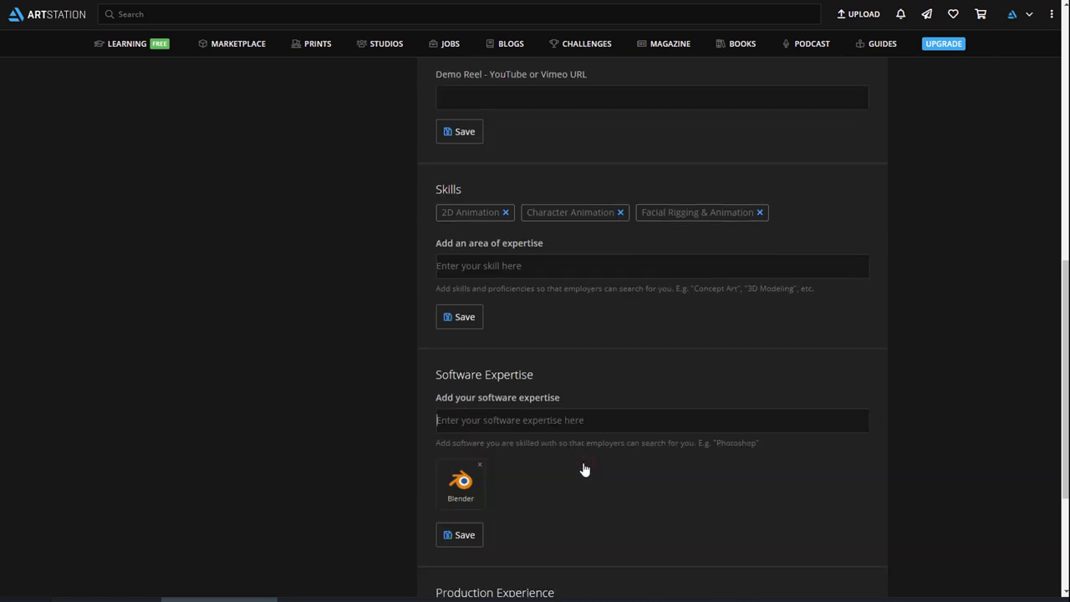
type("ma")
left_click(478, 325)
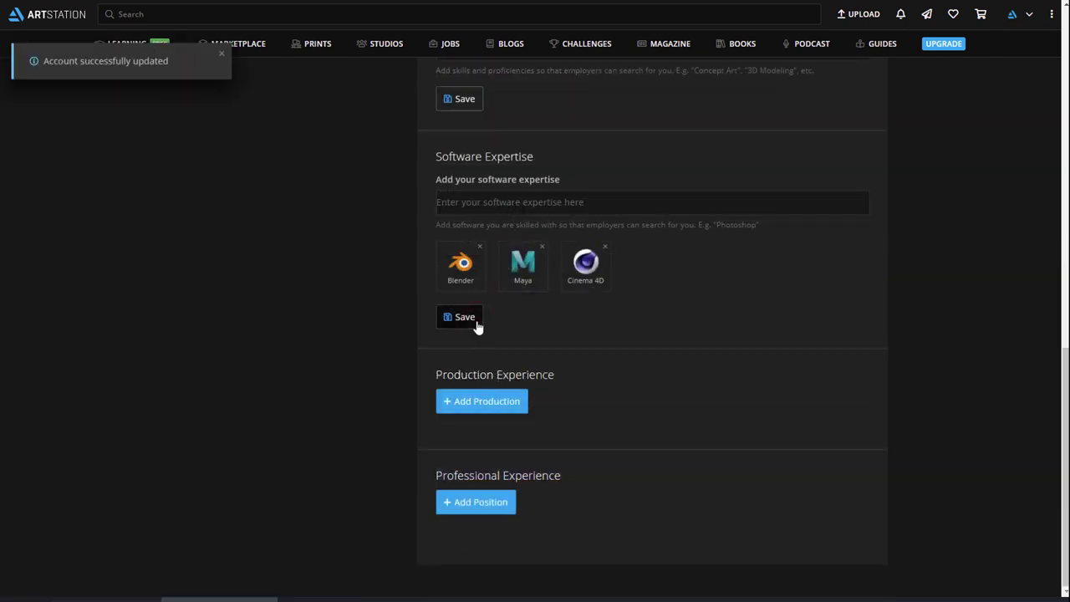
- On your profile page, set background.jpeg from the Background folder as the cover image
left_click(1030, 17)
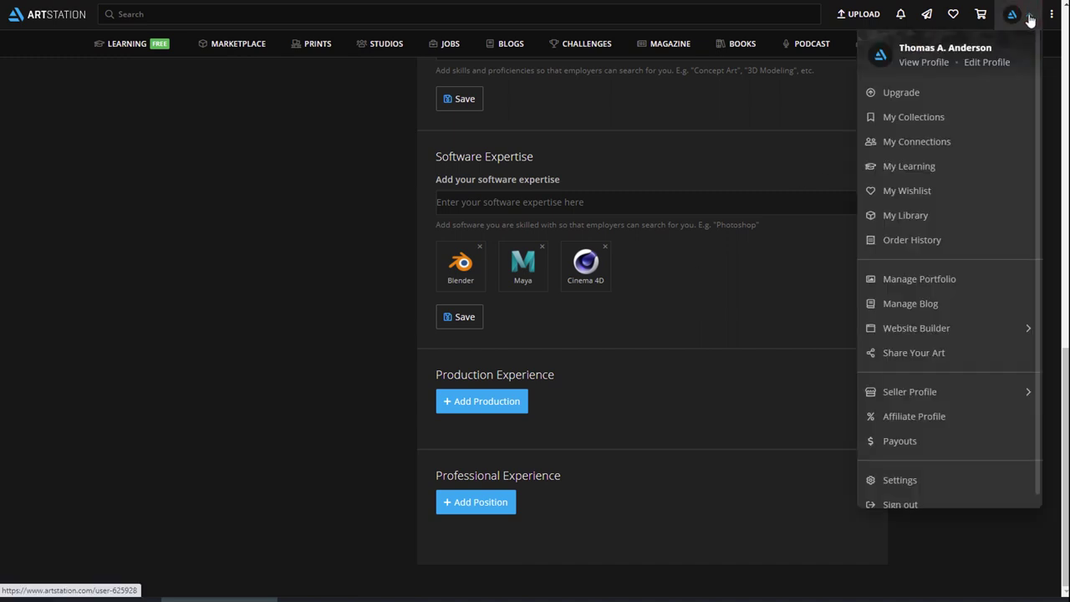
left_click(927, 63)
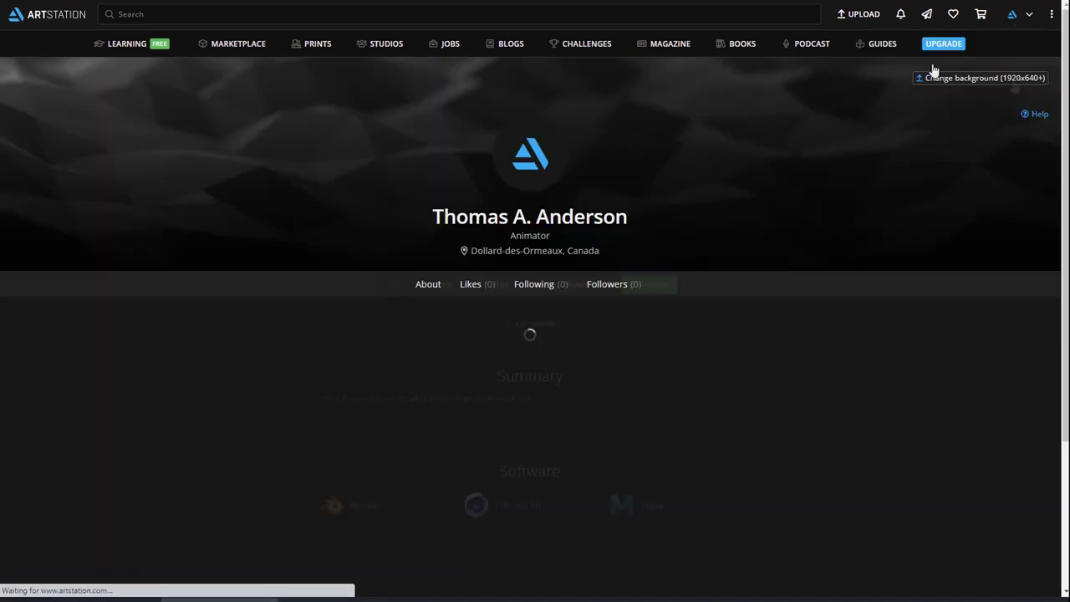
left_click(1014, 80)
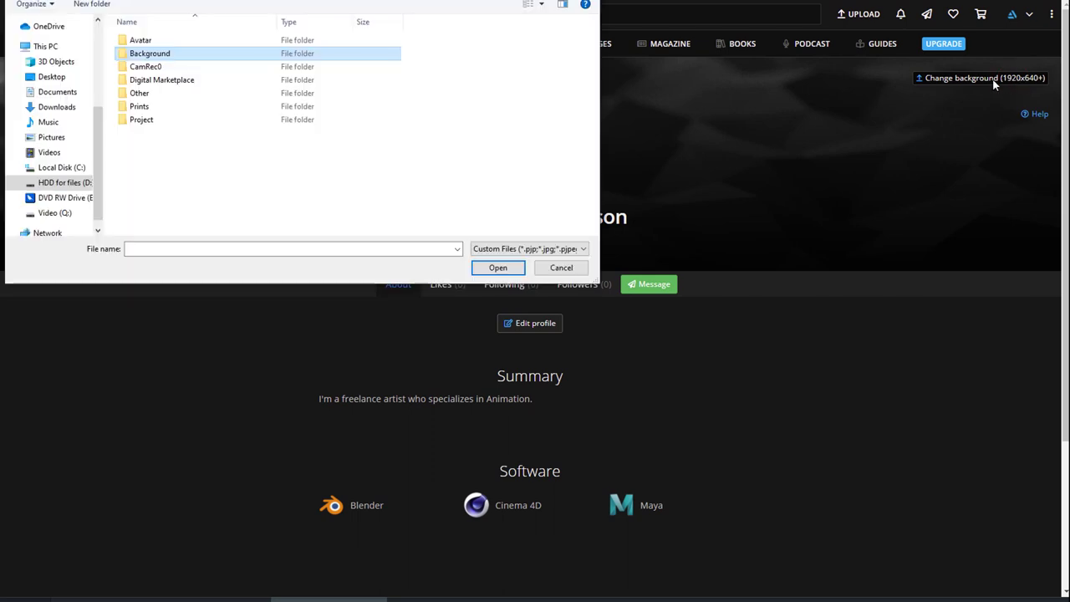
double_click(329, 59)
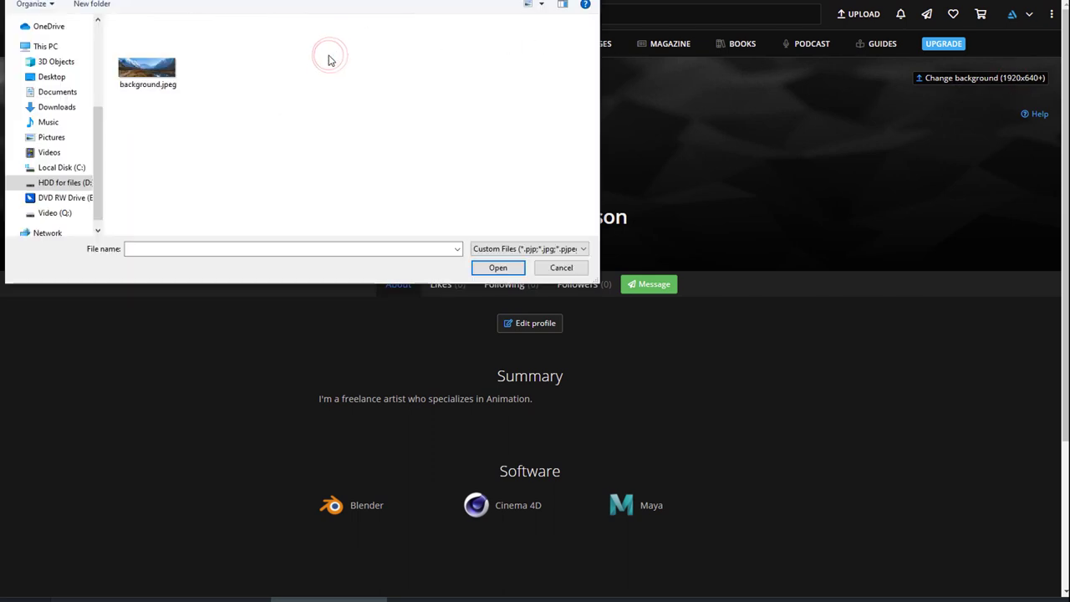
left_click(126, 71)
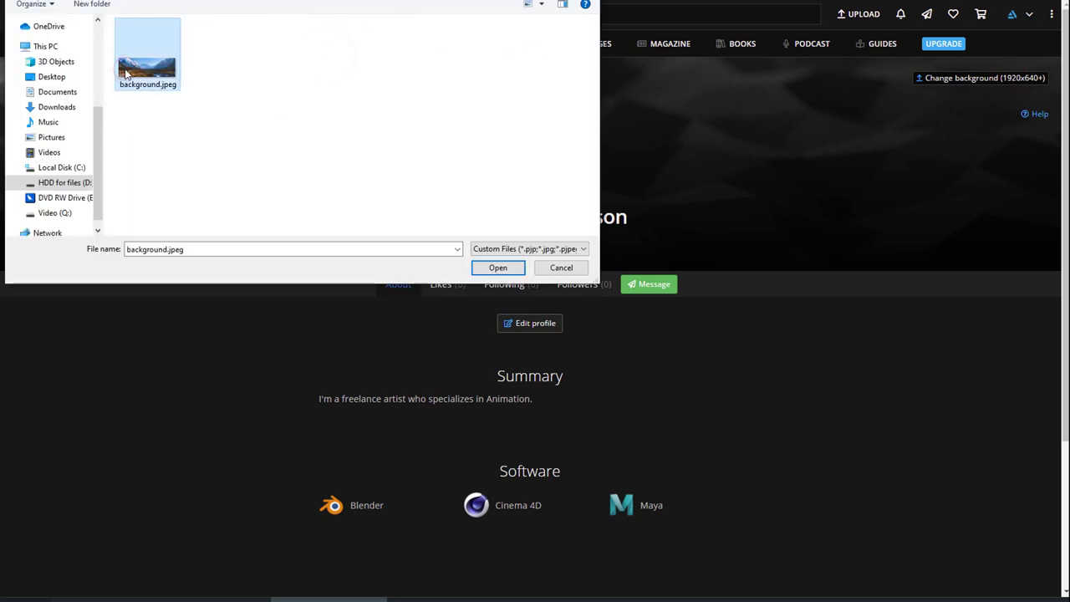
left_click(515, 268)
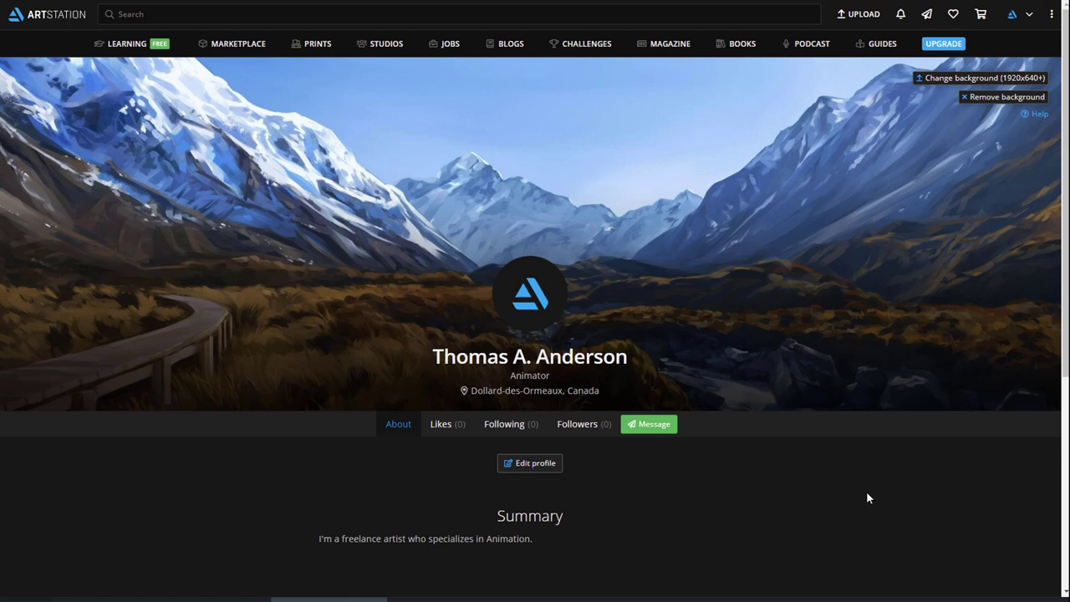
scroll(866, 492, "down", 2)
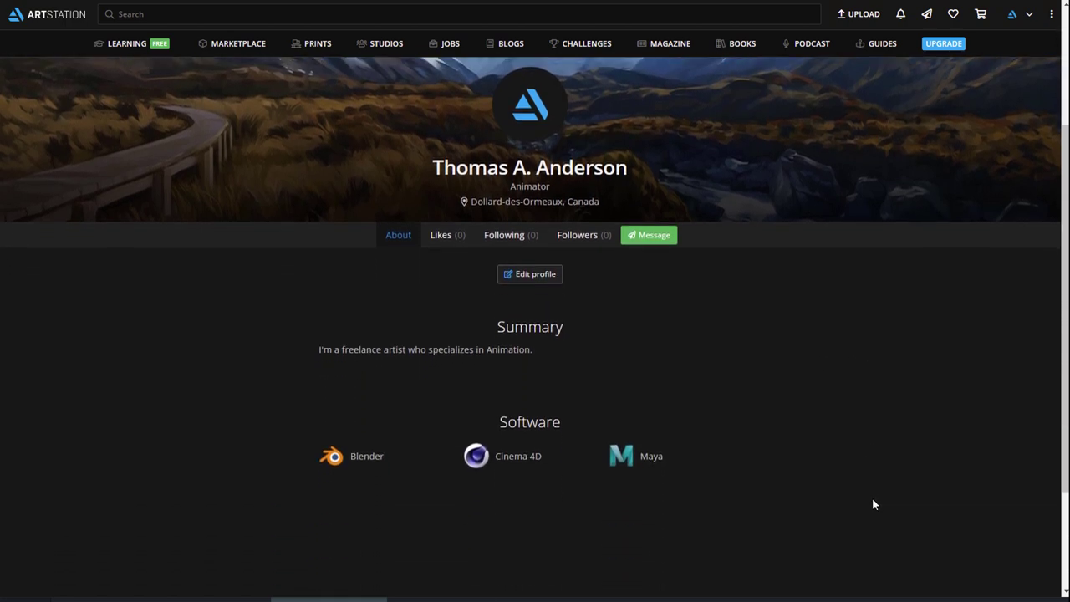
scroll(873, 500, "up", 2)
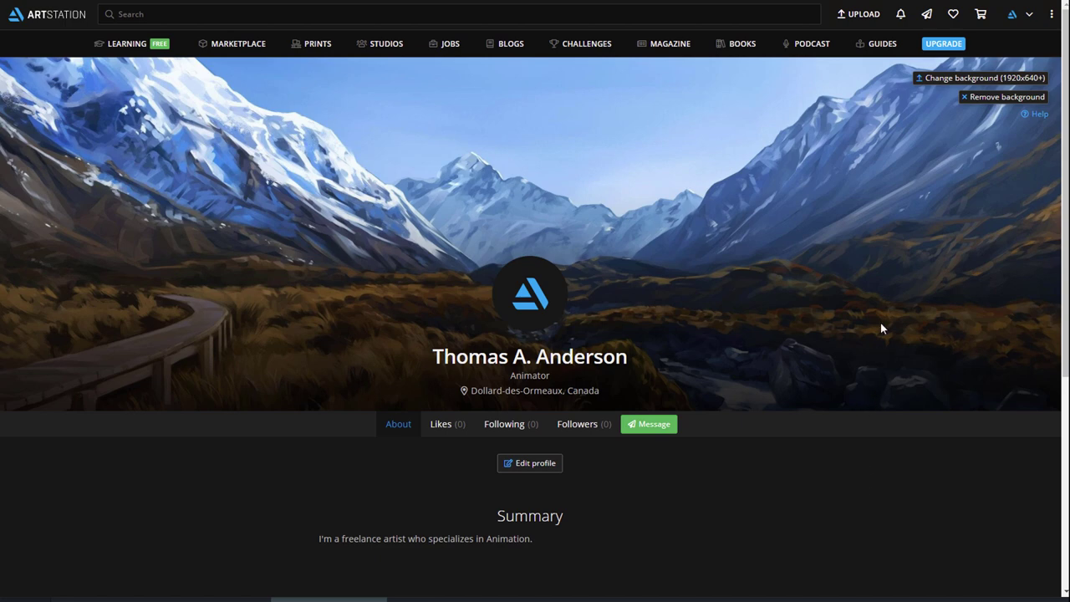
- Start a new artwork upload and accept the posting guidelines
left_click(869, 17)
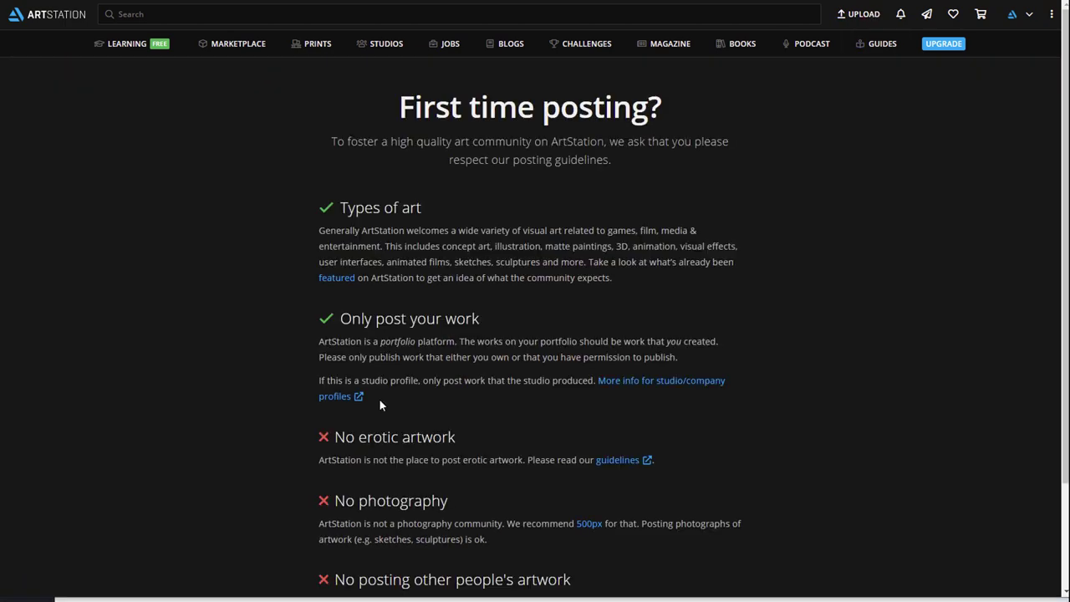
scroll(379, 405, "down", 3)
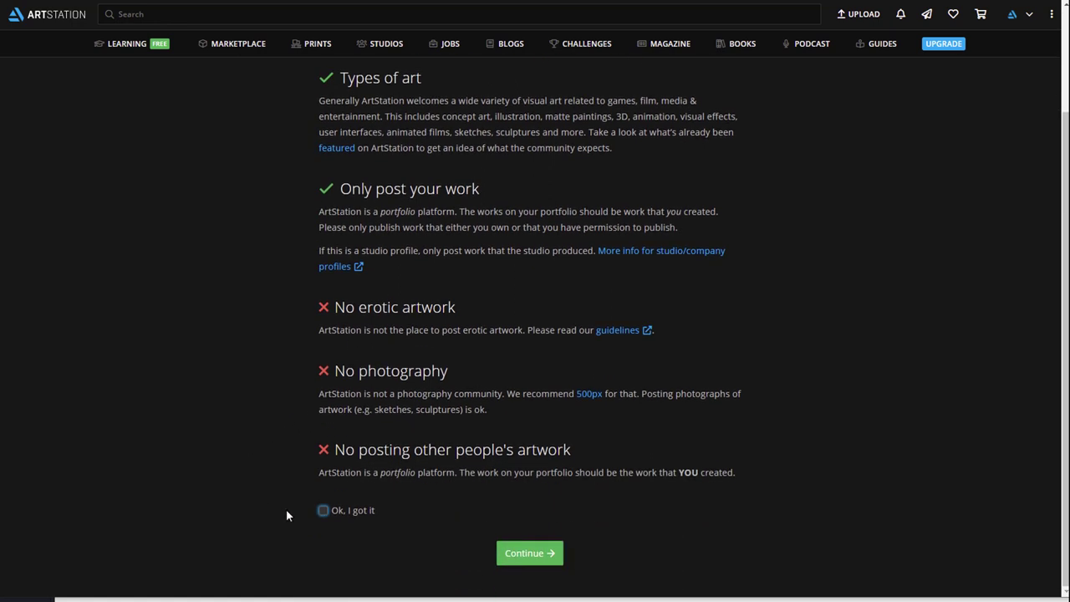
left_click(324, 511)
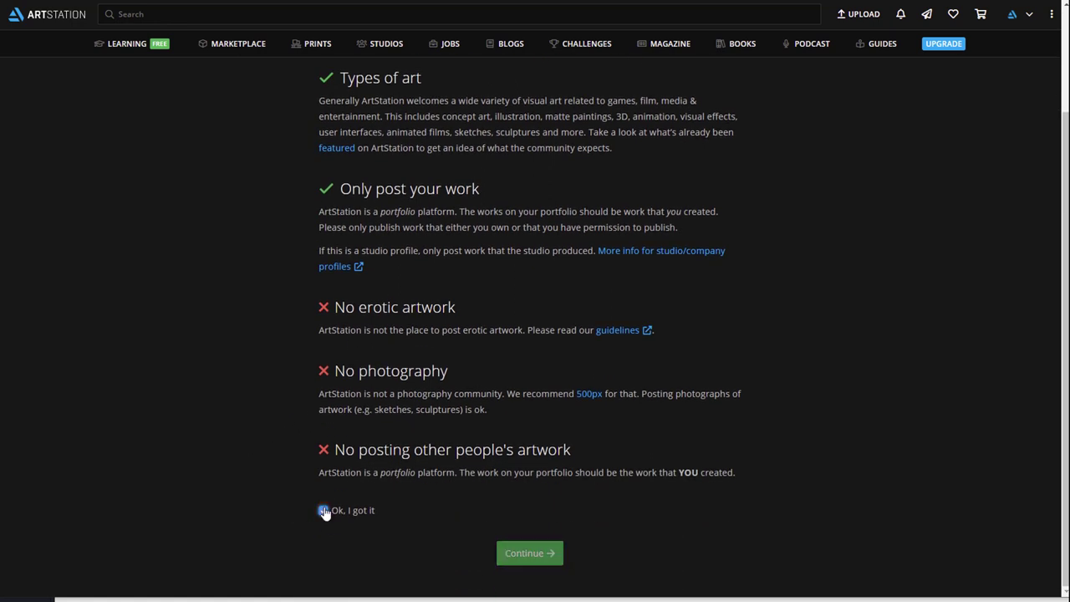
left_click(546, 555)
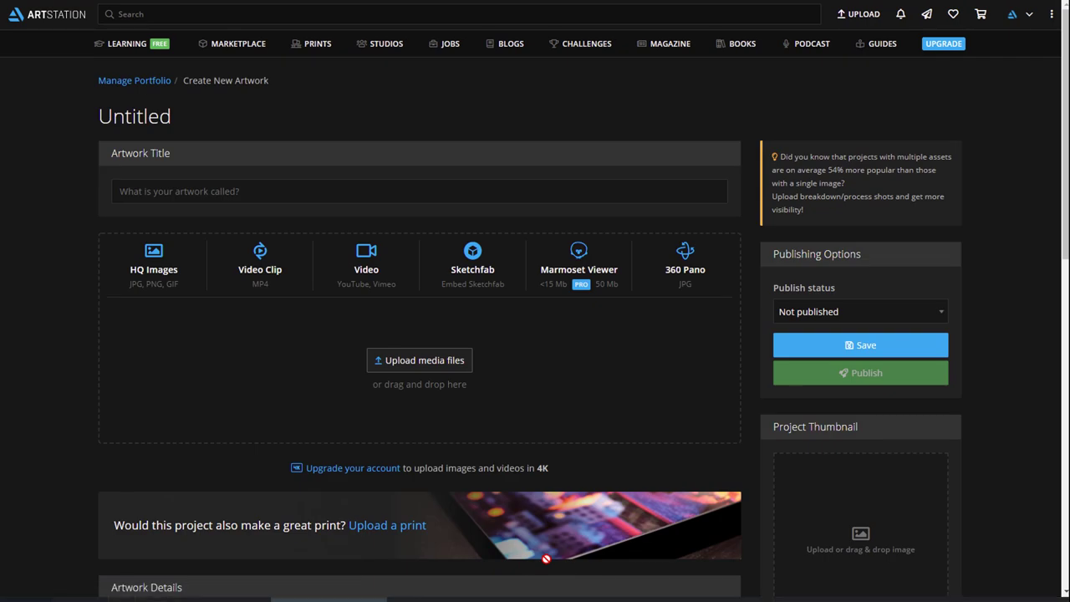
- Paste 'Eye of Tomorrow' as the artwork title and bring up the media file picker
left_click(317, 194)
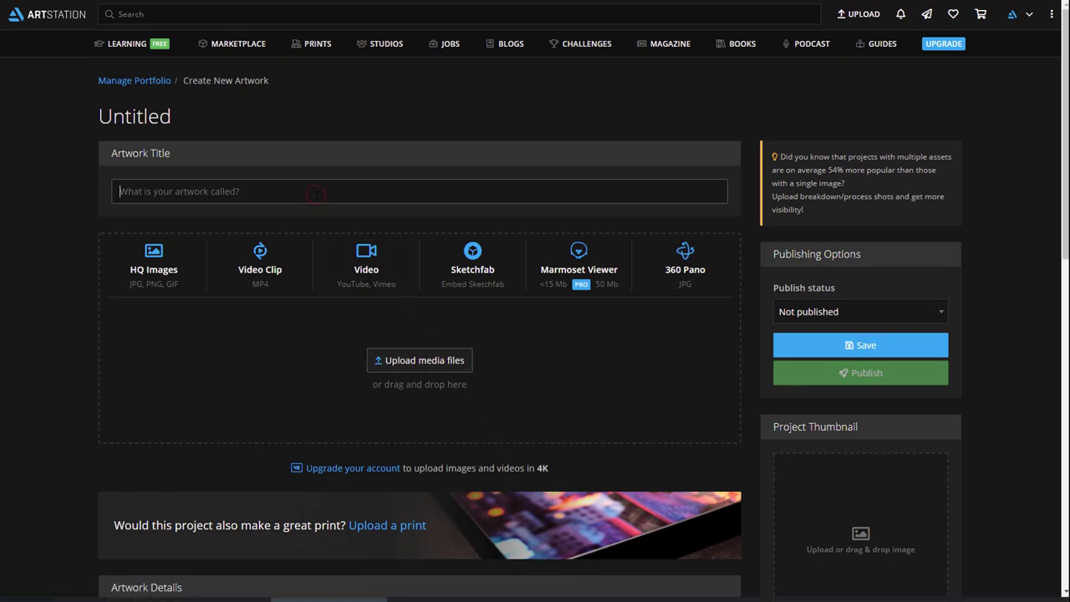
type("Eye of Tomorrow")
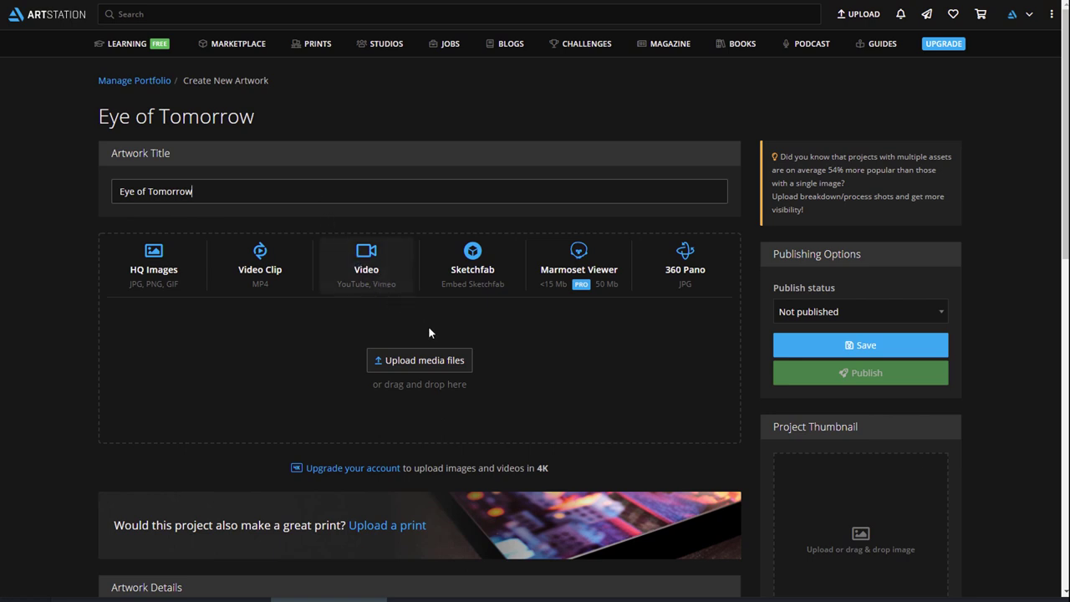
left_click(462, 365)
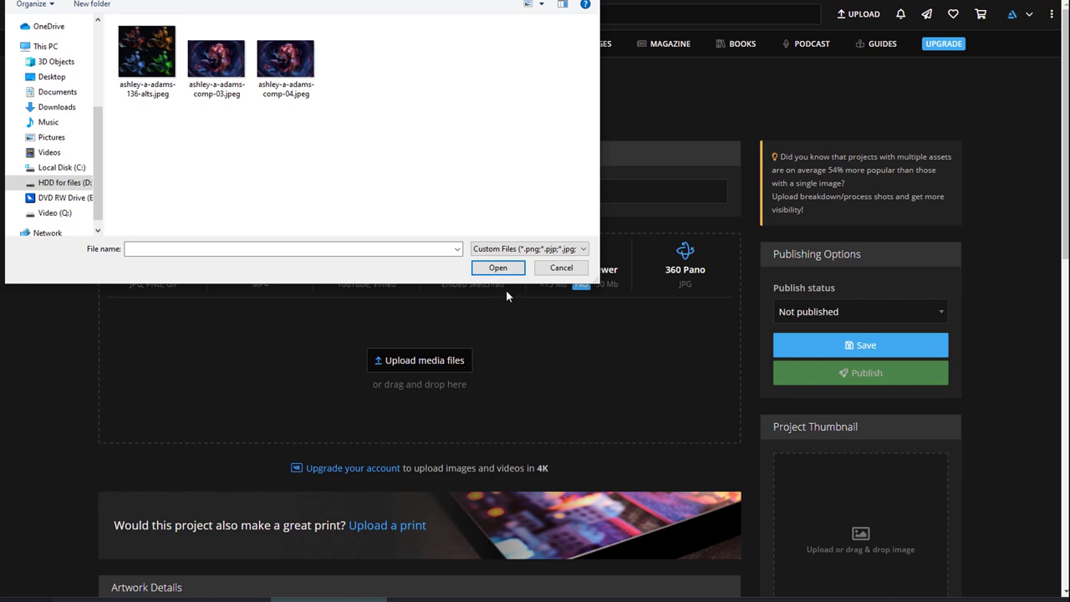
- Upload the three JPEG images, then add turn-136.mp4 as a video clip
left_click_drag(332, 79, 153, 72)
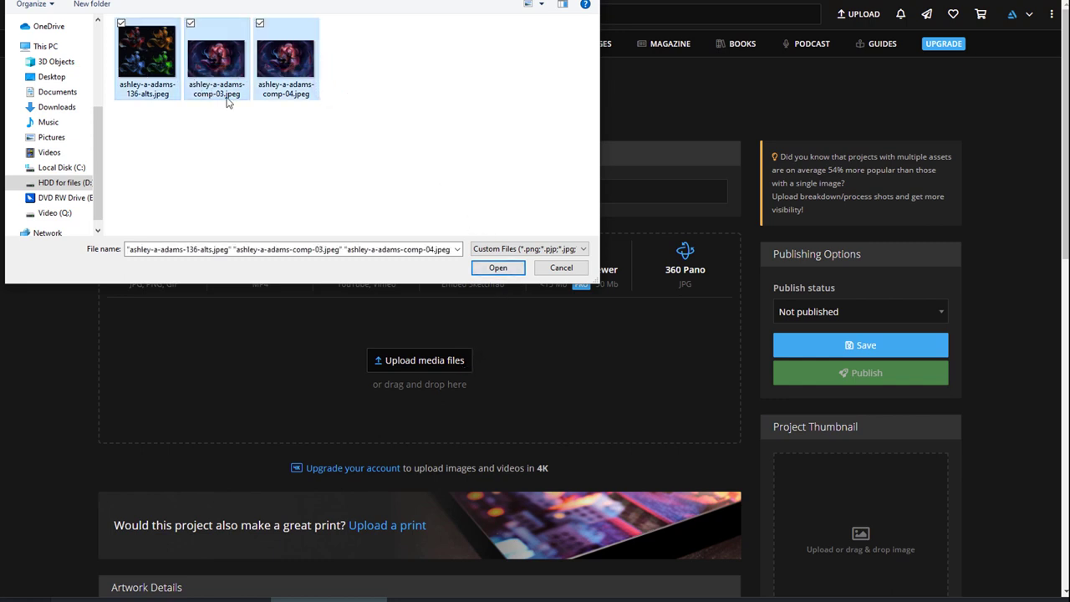
left_click(497, 268)
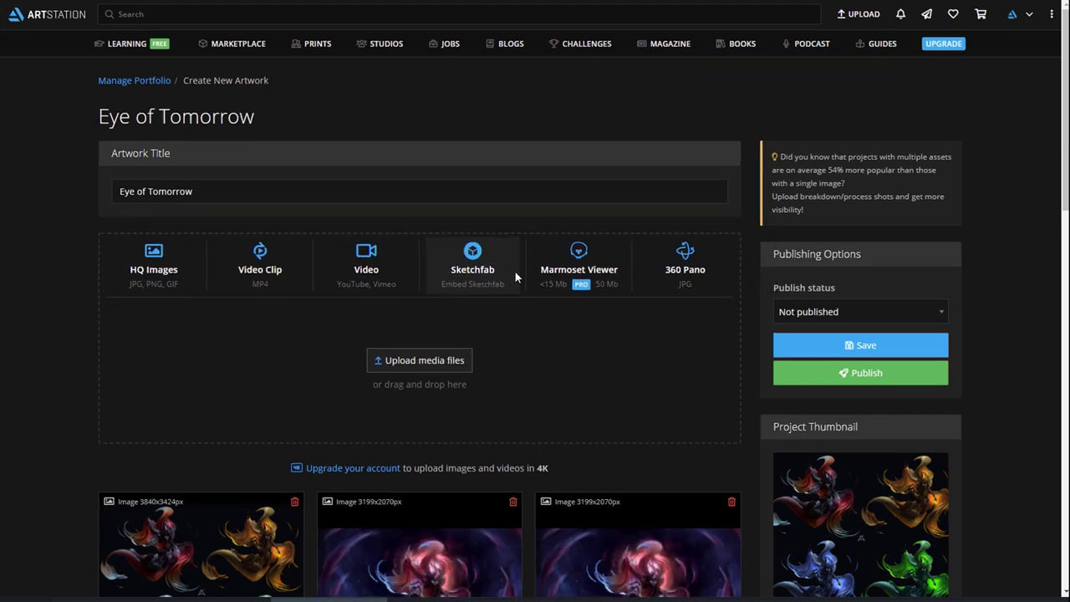
left_click(293, 276)
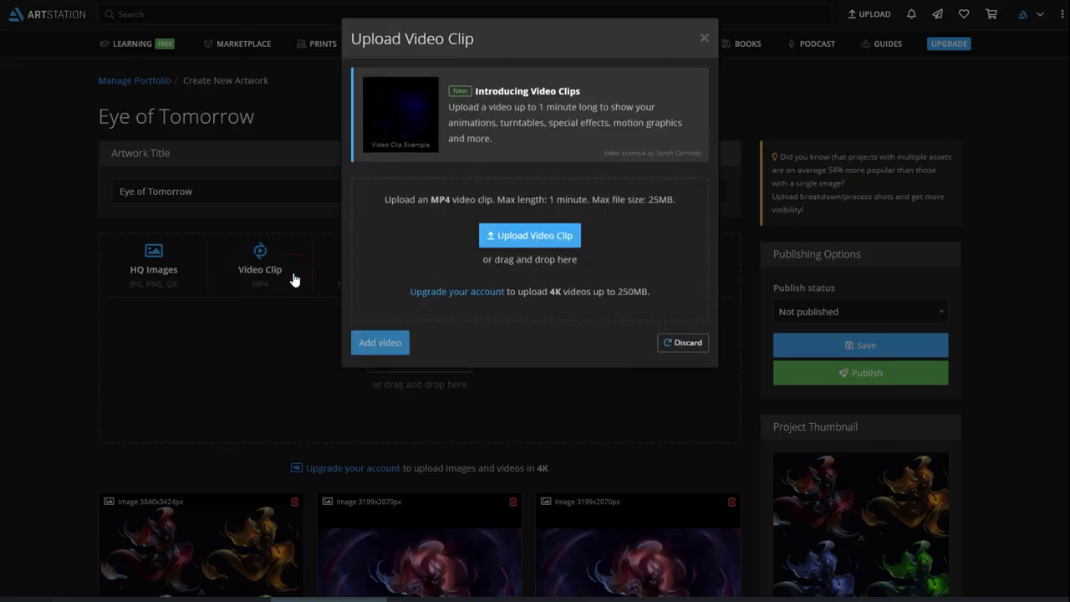
left_click(573, 237)
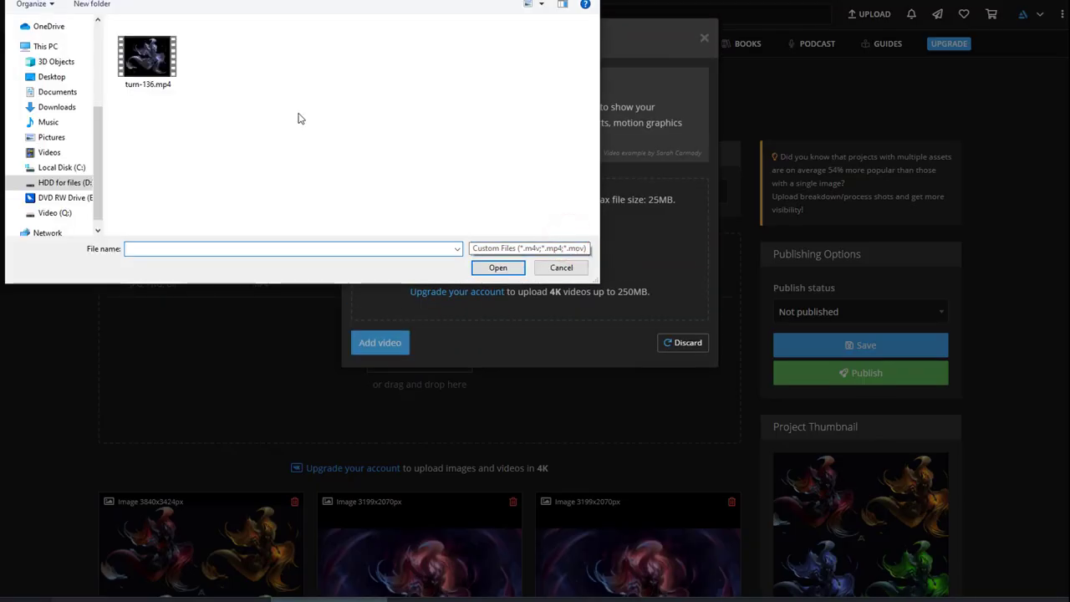
left_click(146, 58)
left_click(514, 268)
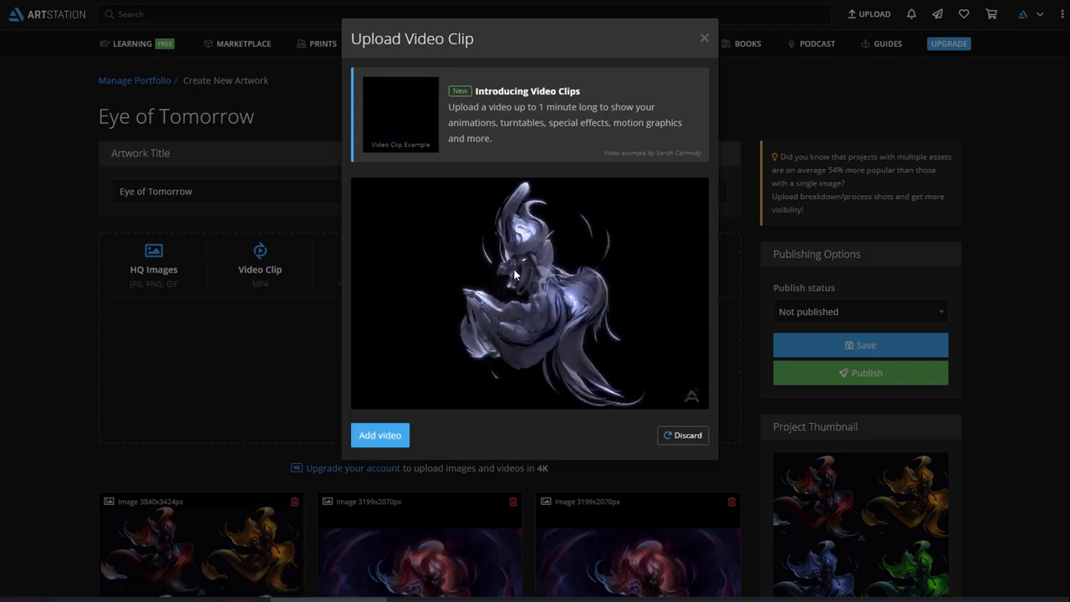
left_click(403, 432)
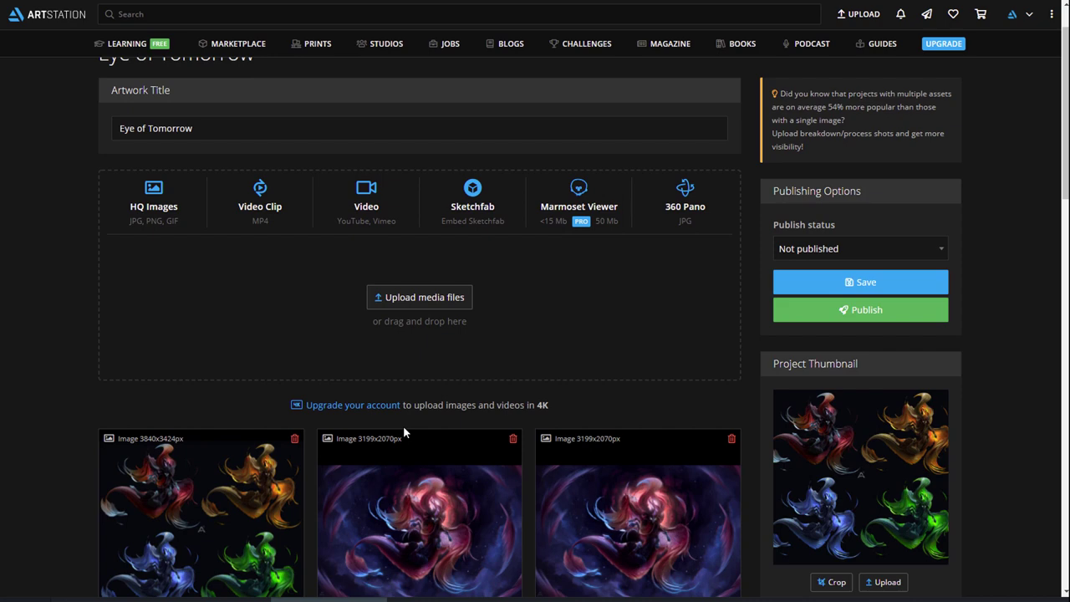
- Crop the project thumbnail to a full-height square of the 3840x3424 four-colour image
left_click(839, 582)
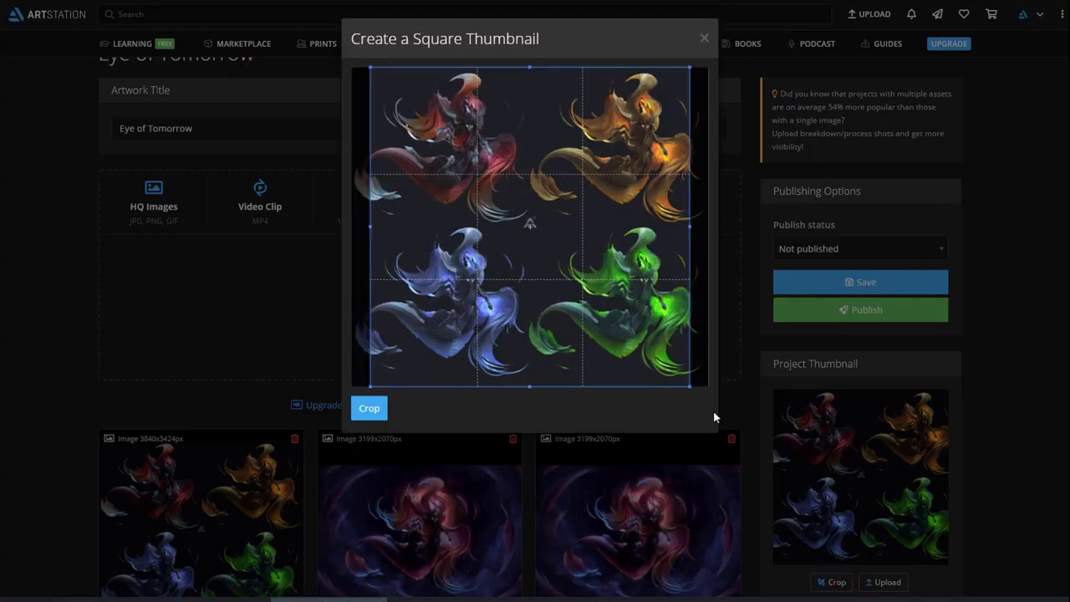
mouse_move(687, 387)
left_mouse_down()
mouse_move(573, 246)
mouse_move(665, 365)
mouse_move(704, 390)
left_mouse_up()
mouse_move(519, 218)
left_mouse_down()
mouse_move(529, 219)
mouse_move(520, 219)
left_mouse_up()
left_click(378, 409)
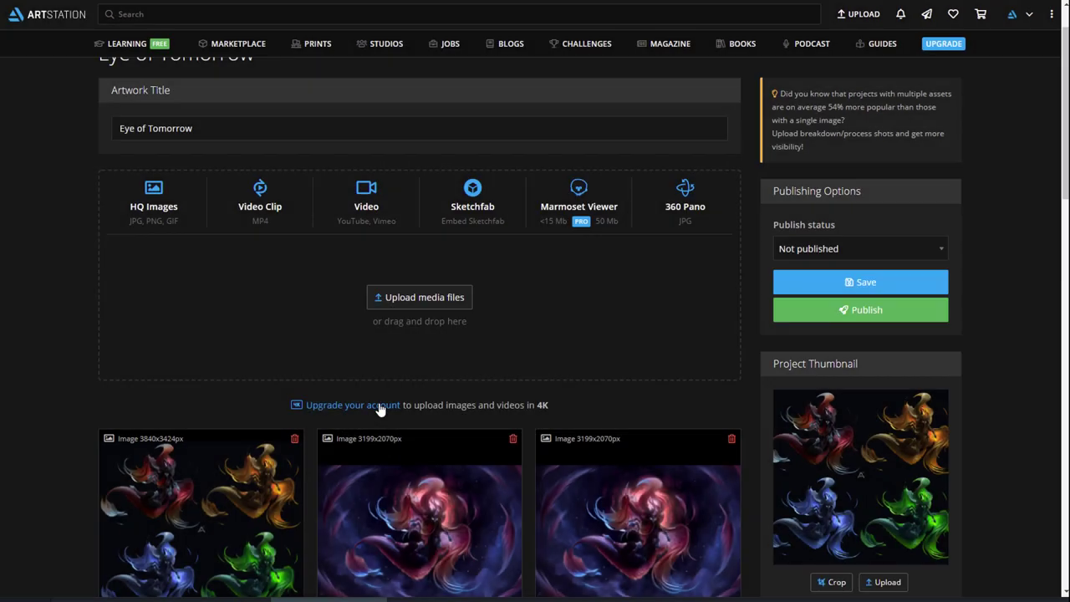
- Paste the sand-grain story with Twitch, Instagram, Twitter and Facebook links, then enlarge the description box
scroll(380, 408, "down", 5)
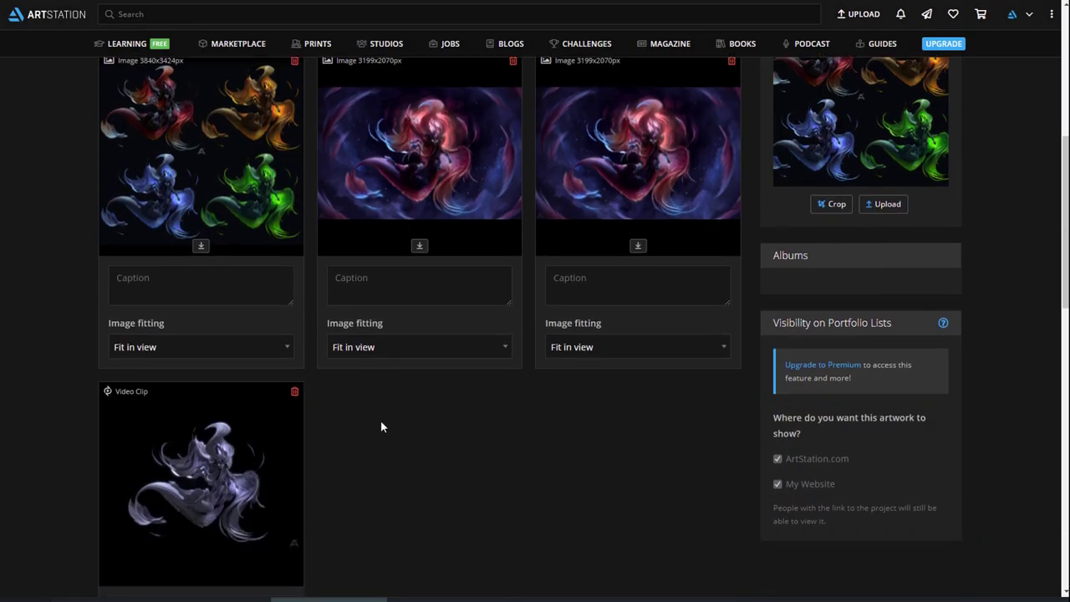
scroll(380, 426, "down", 6)
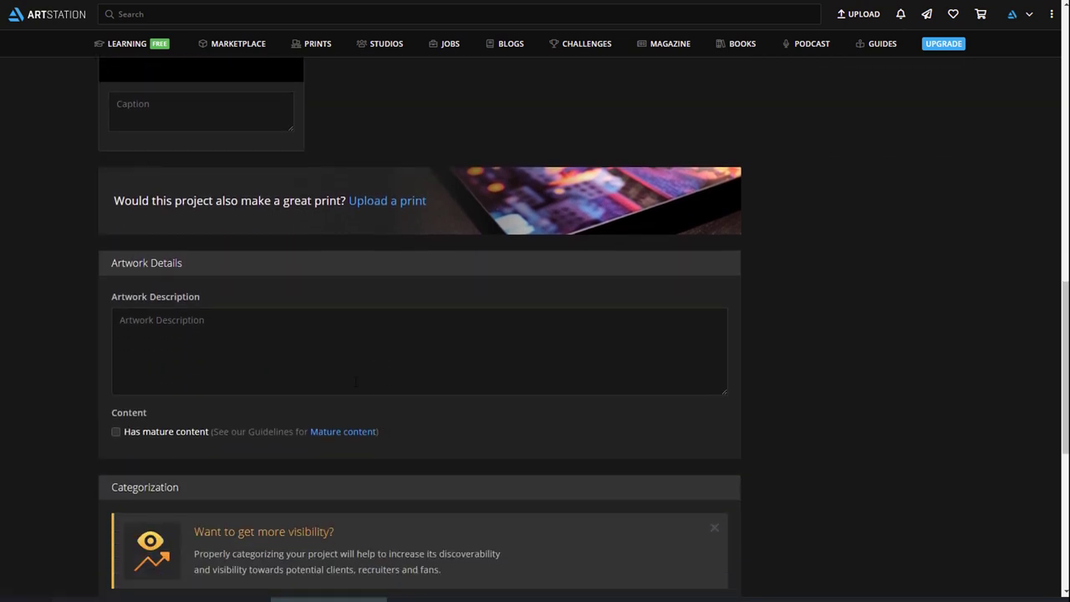
left_click(316, 321)
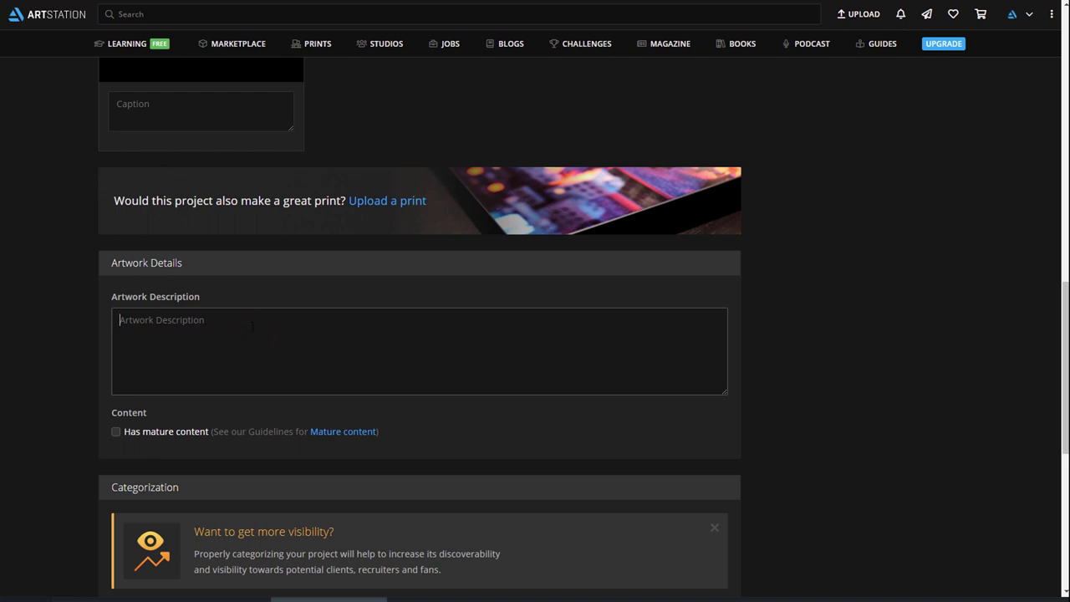
key("ctrl+v")
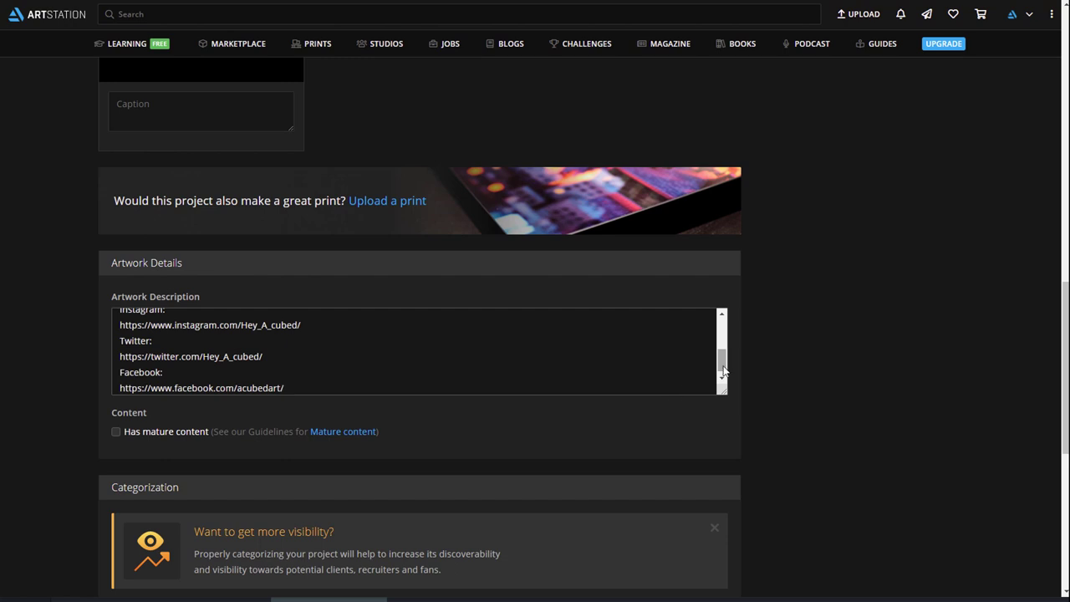
left_click_drag(724, 369, 724, 334)
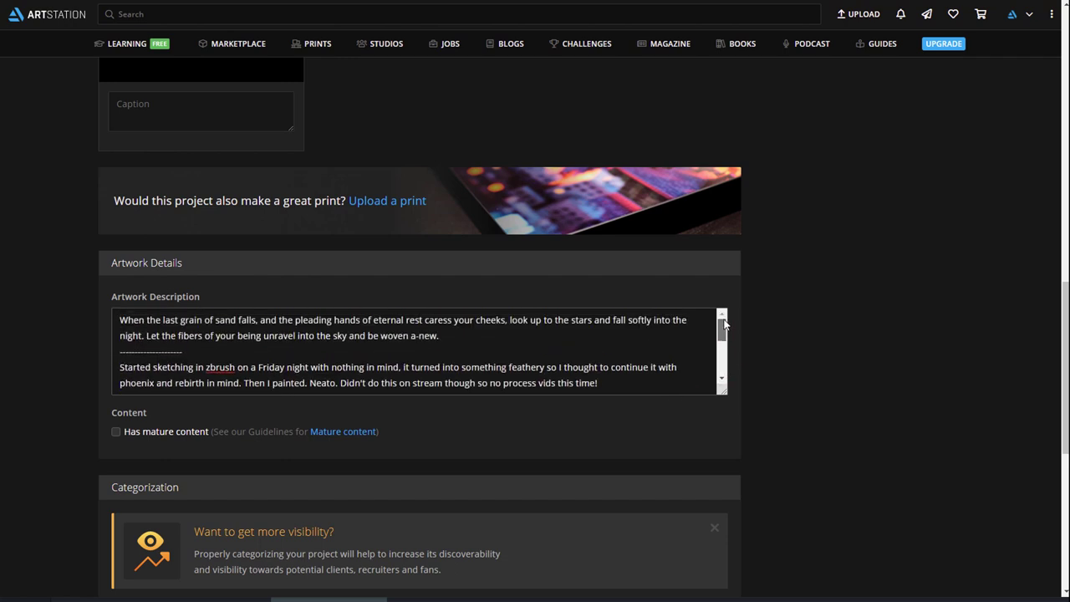
left_click_drag(721, 389, 711, 597)
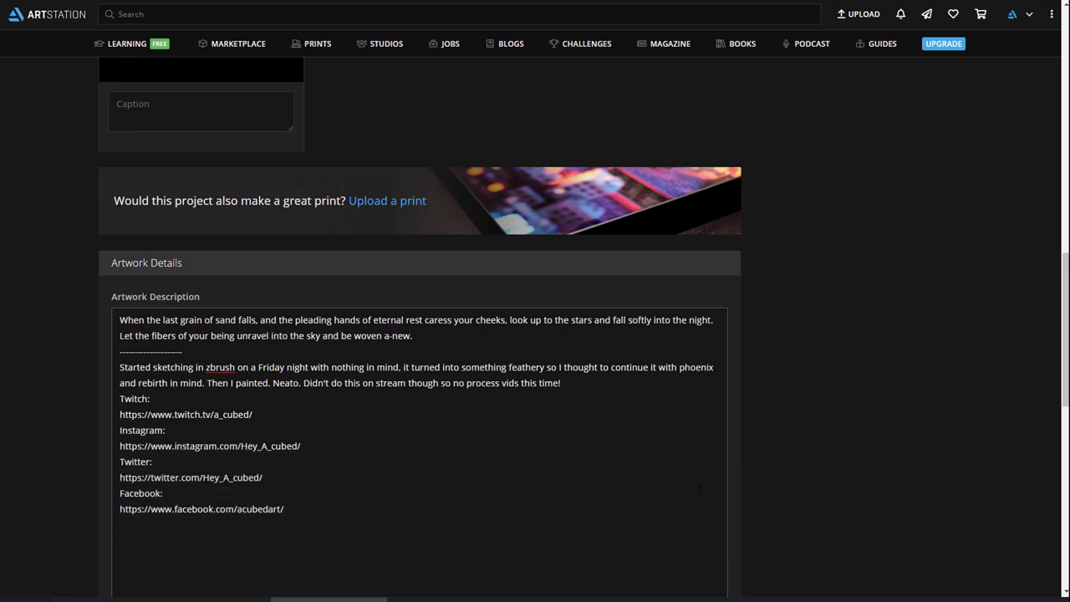
scroll(787, 419, "down", 3)
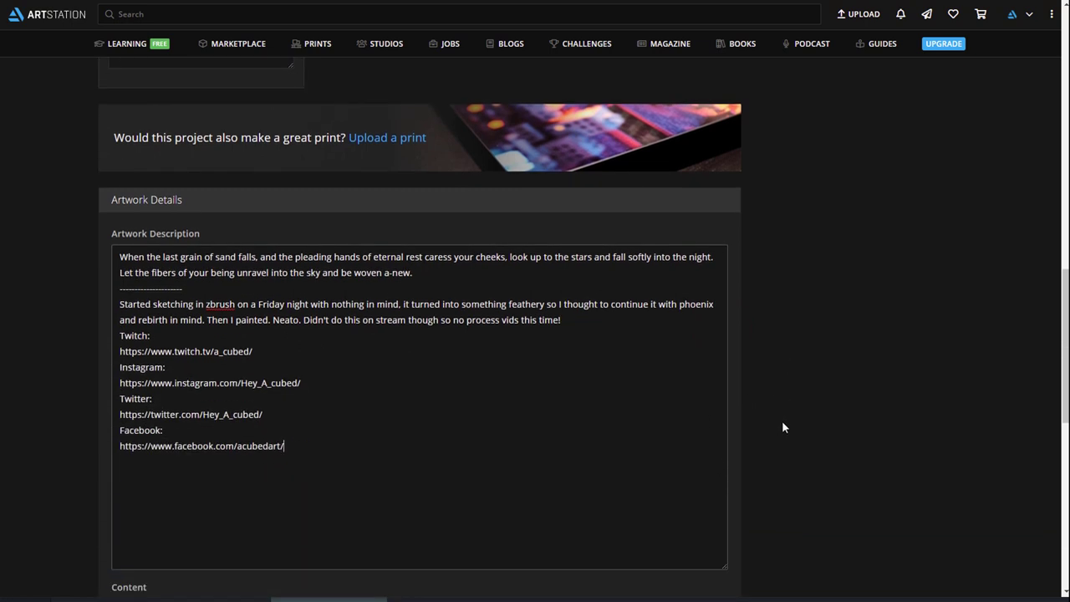
scroll(782, 423, "down", 6)
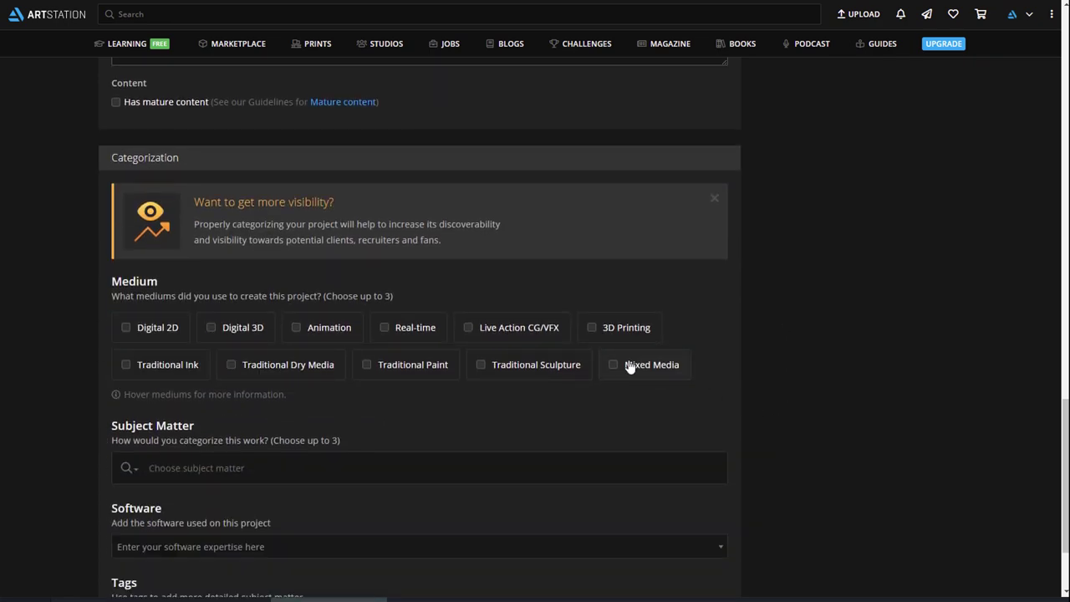
- Add Digital 2D and Mixed Media as mediums and Fantasy and Creatures as subjects
left_click(127, 328)
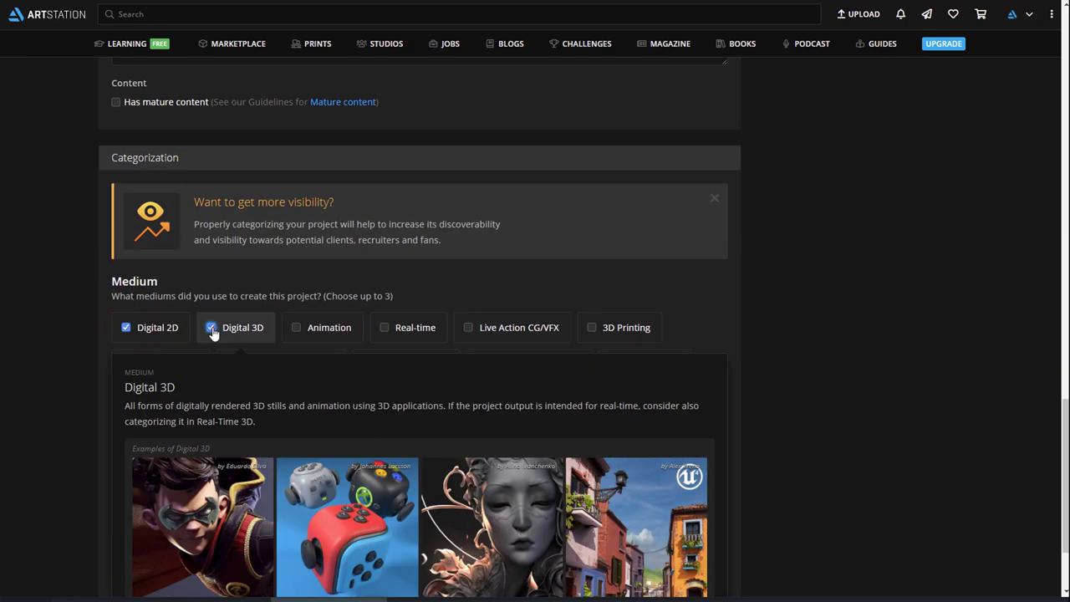
left_click(614, 366)
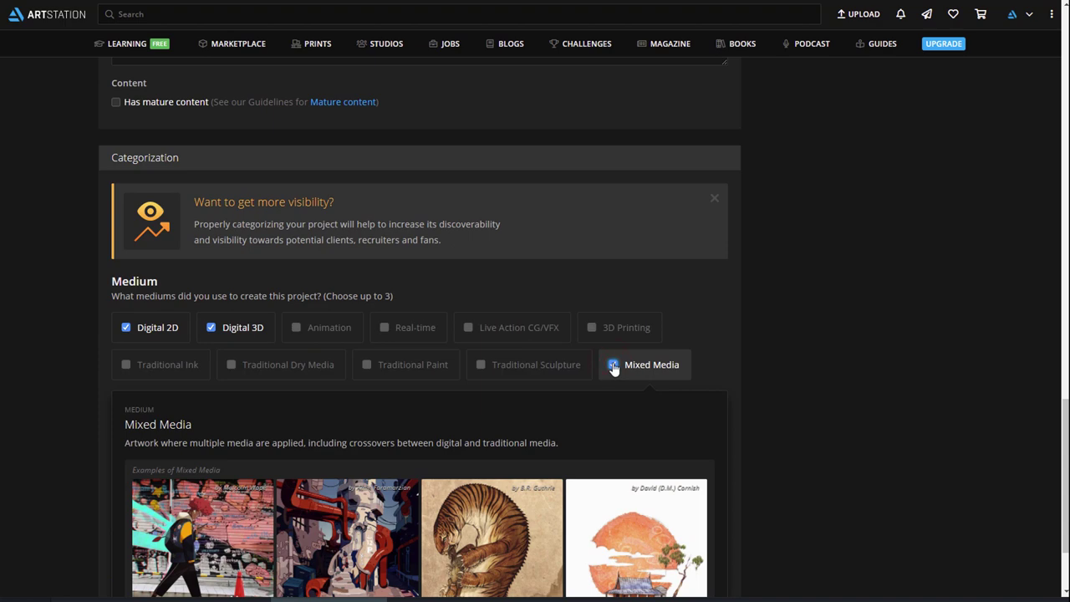
left_click(519, 468)
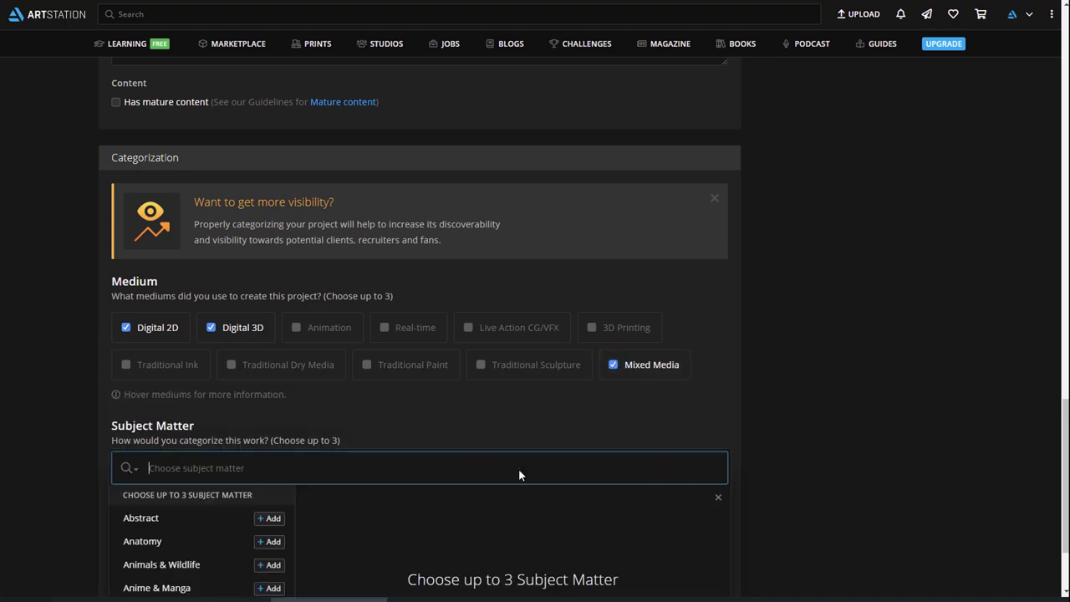
scroll(369, 493, "down", 2)
type("fan")
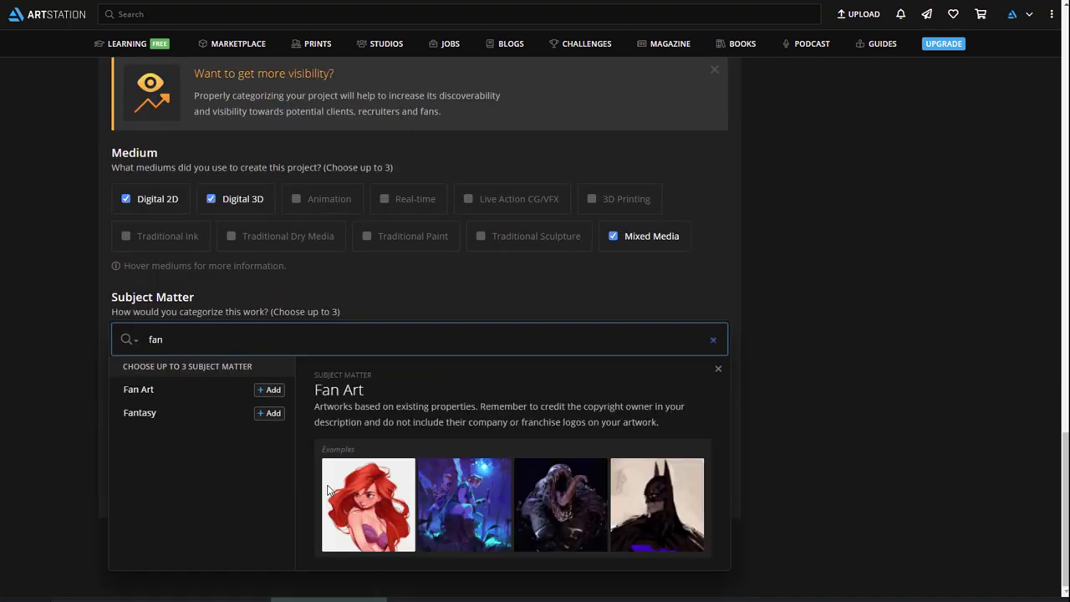
left_click(270, 413)
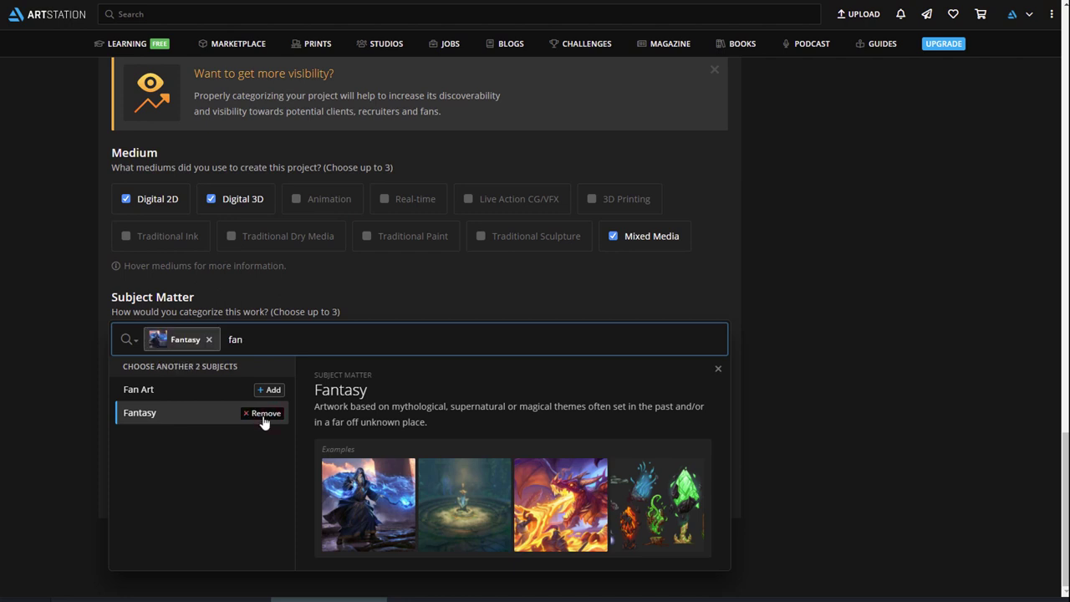
key("BackSpace")
key("BackSpace")
key("BackSpace")
type("cre")
left_click(272, 390)
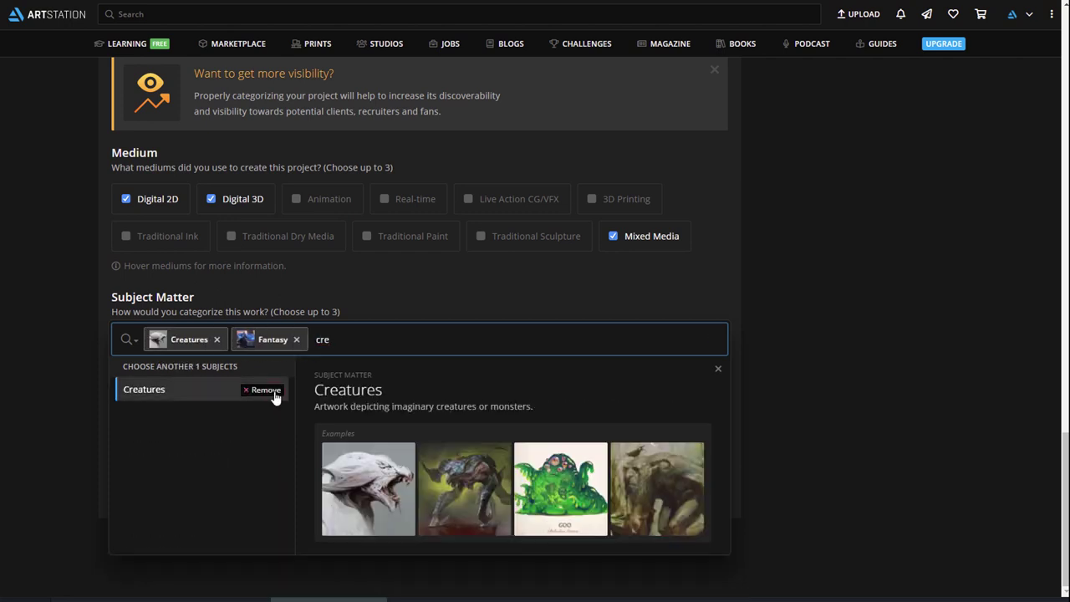
left_click(717, 369)
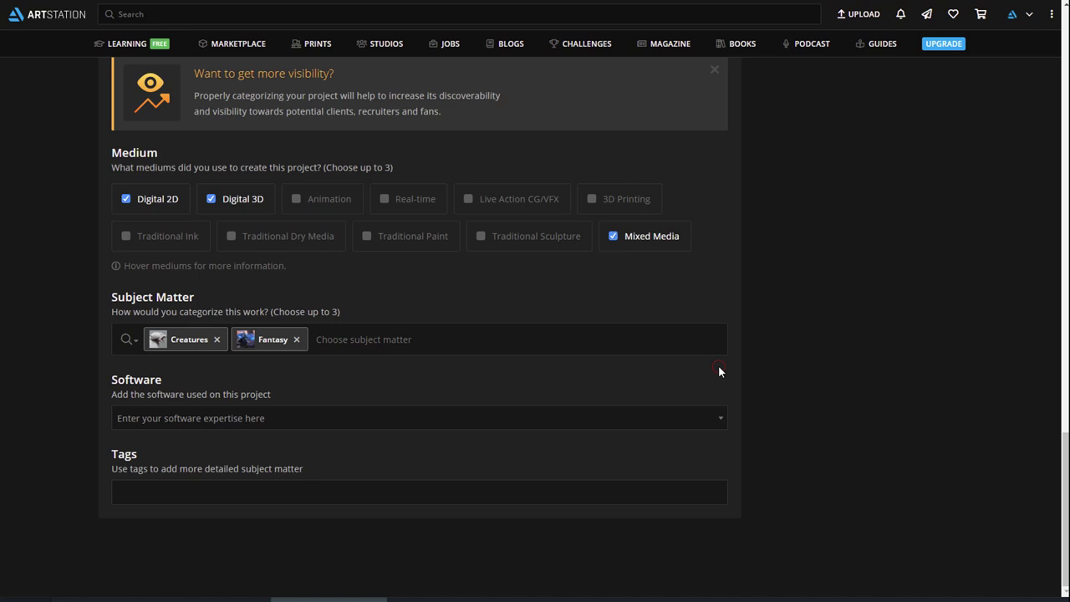
- Add Photoshop, Keyshot and ZBrush as the software used
left_click(584, 424)
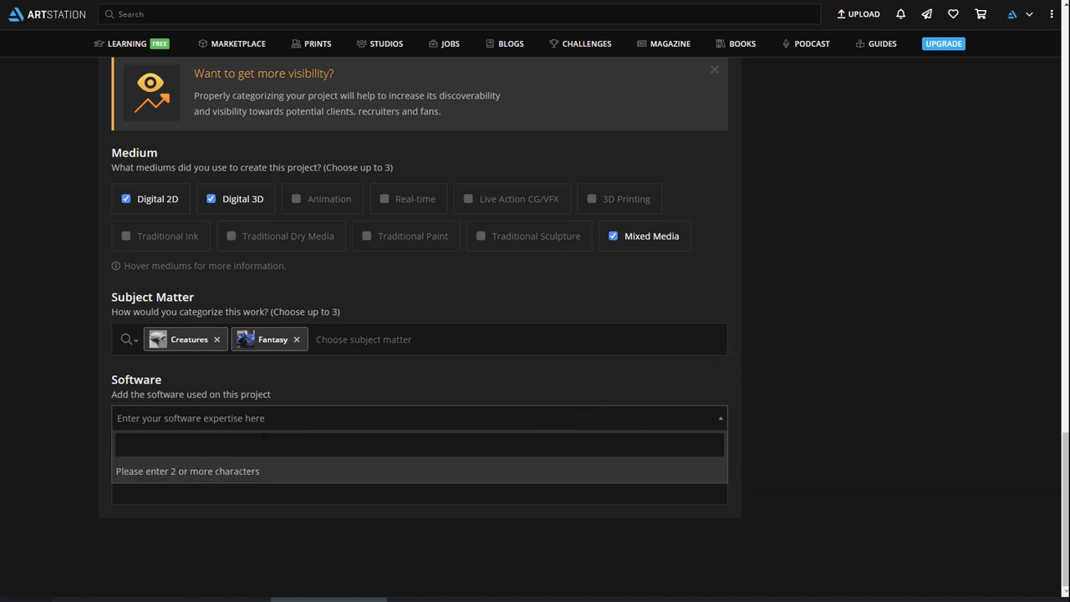
type("phot")
left_click(198, 495)
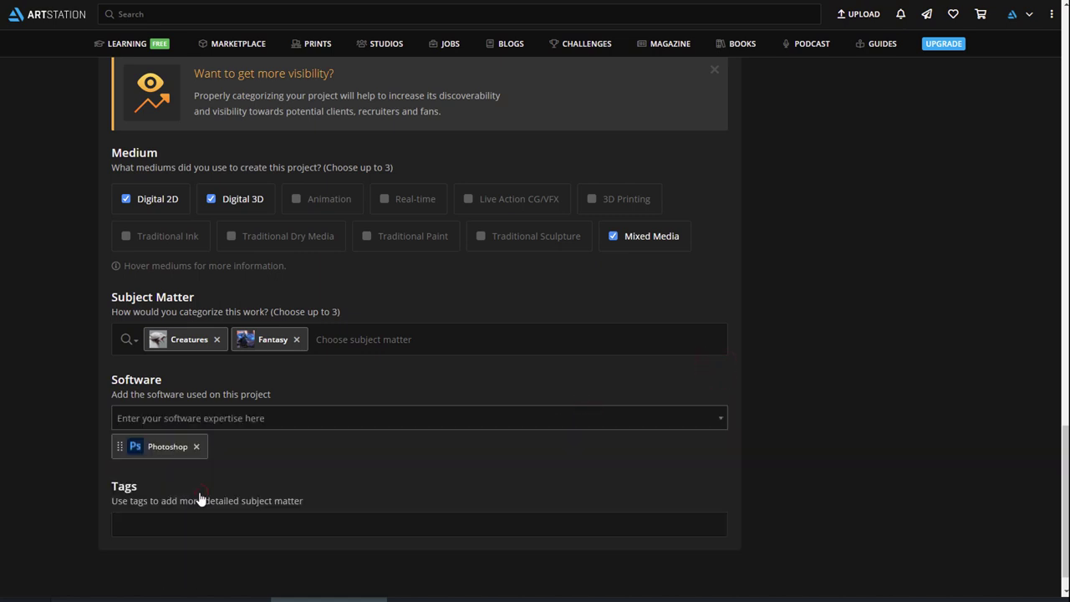
left_click(250, 422)
type("keysh")
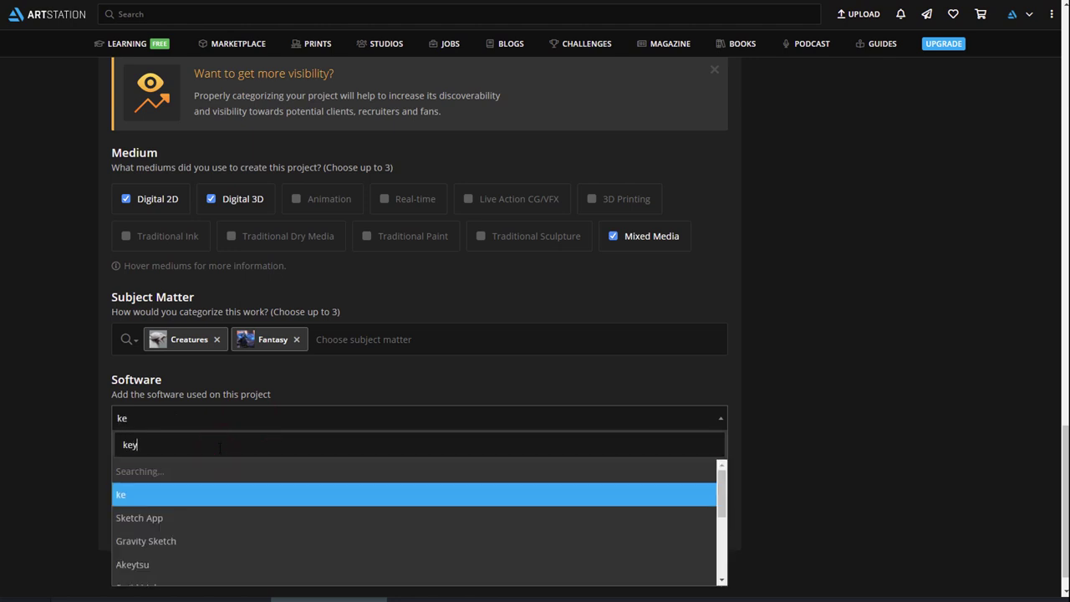
left_click(251, 566)
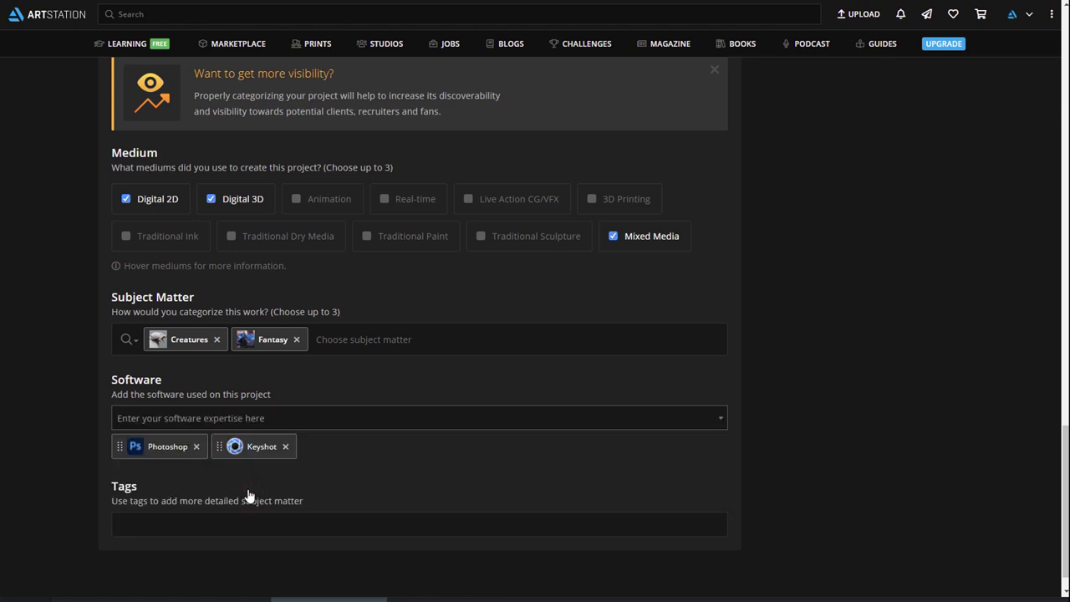
left_click(216, 419)
type("zbru")
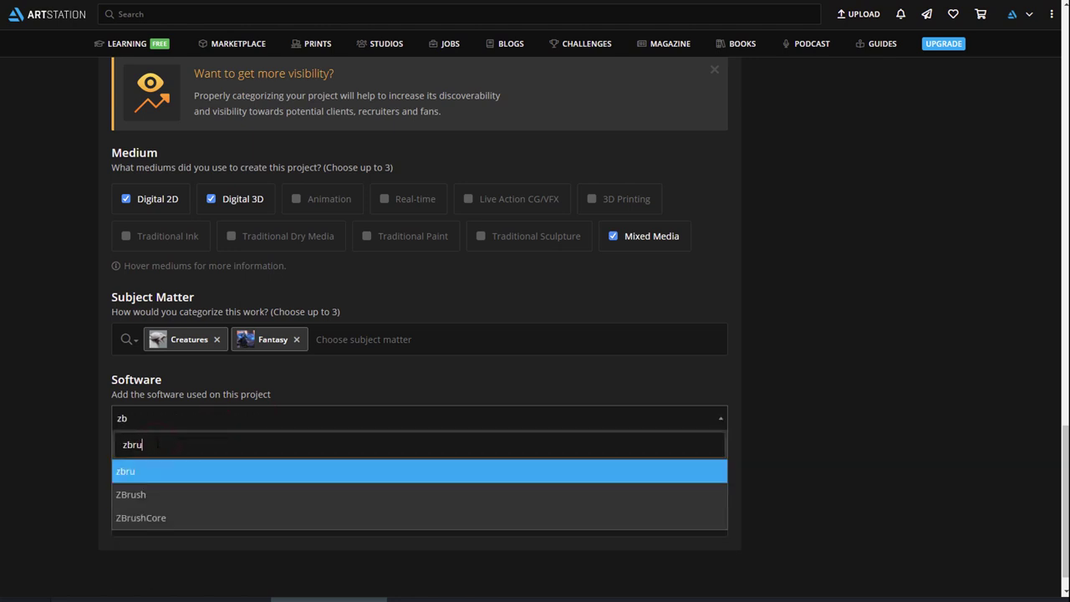
left_click(188, 494)
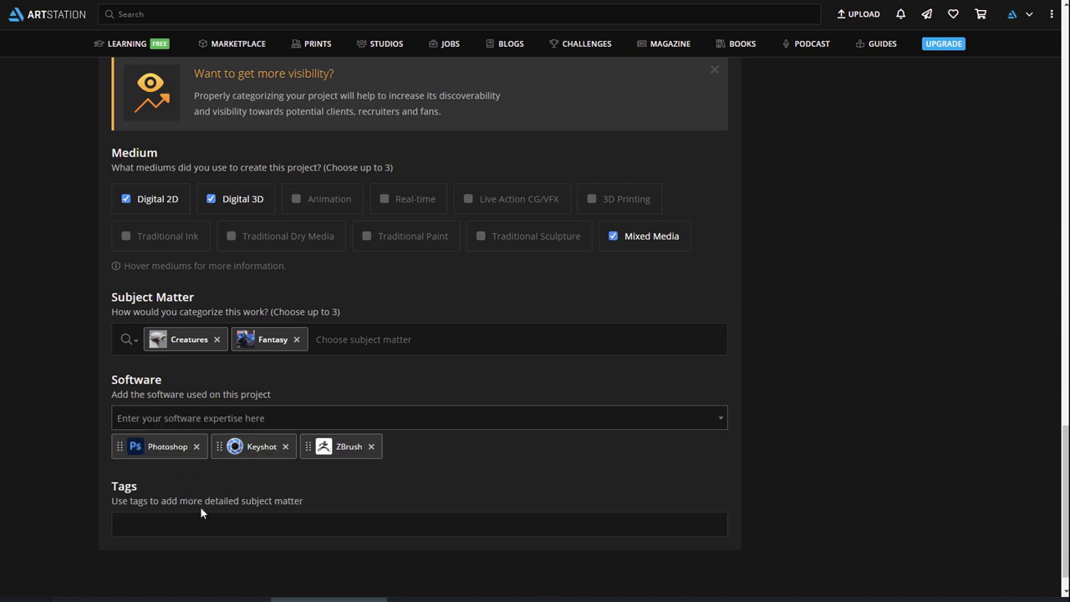
- Add the tags Dragon, space and universe
left_click(219, 524)
type("Dra")
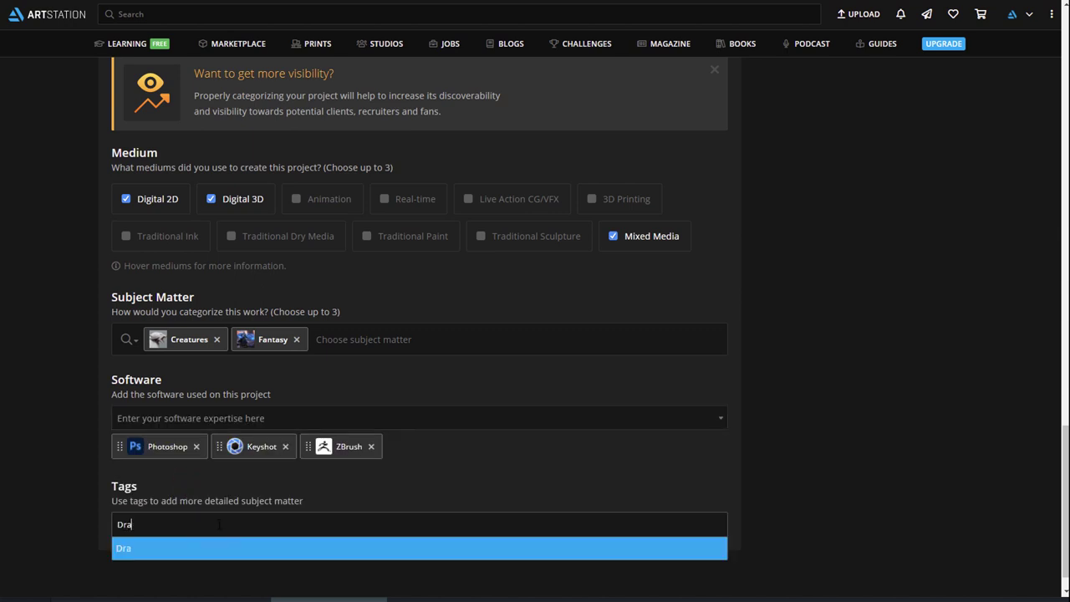
type("gon")
key("Return")
type("spac")
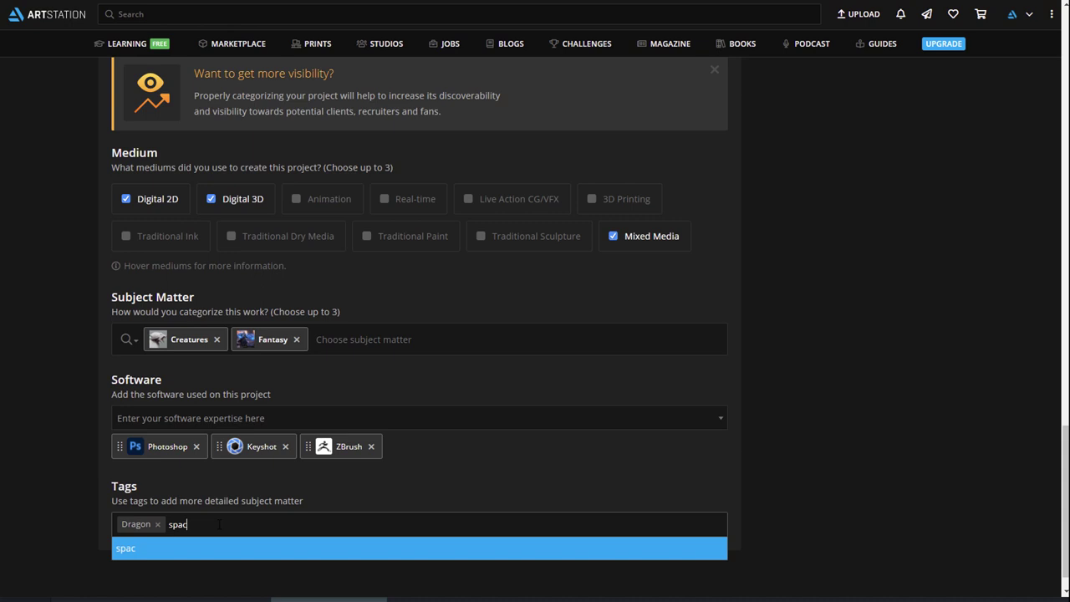
type("e")
key("Return")
type("universe")
key("Return")
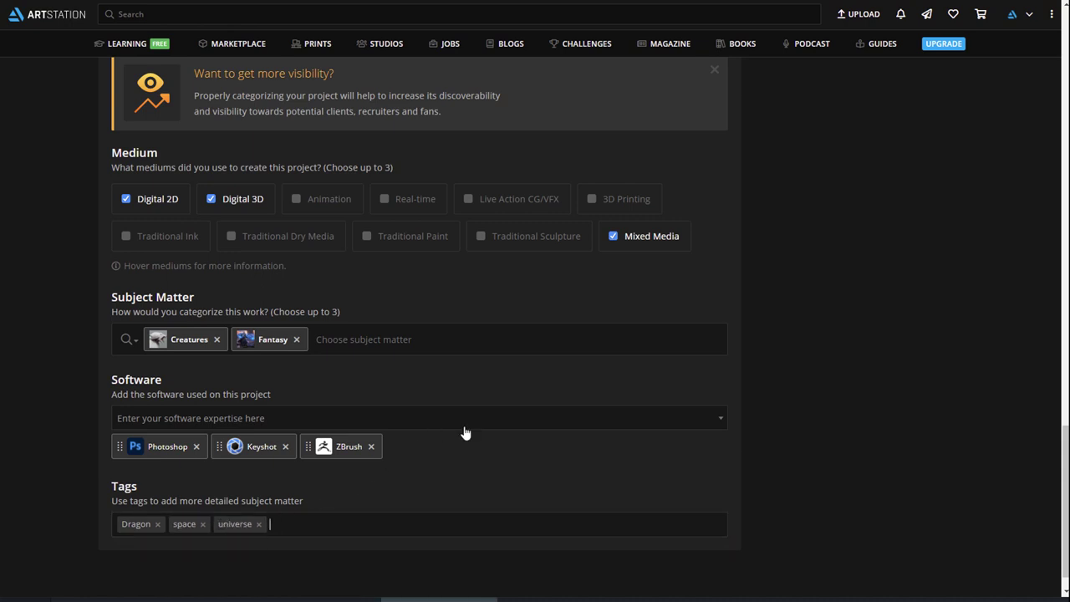
scroll(602, 401, "up", 5)
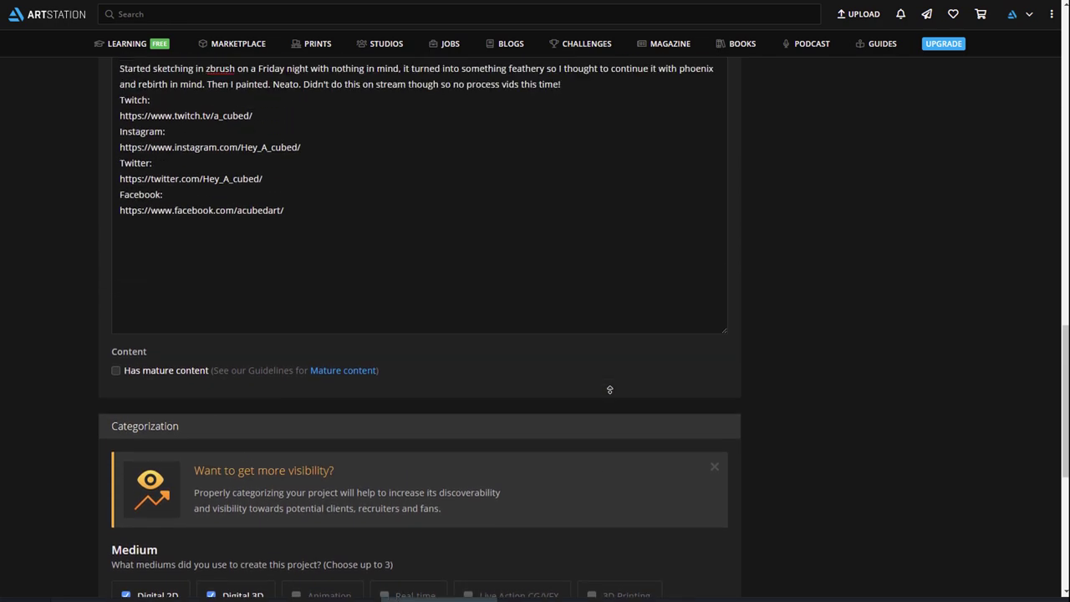
scroll(610, 389, "up", 12)
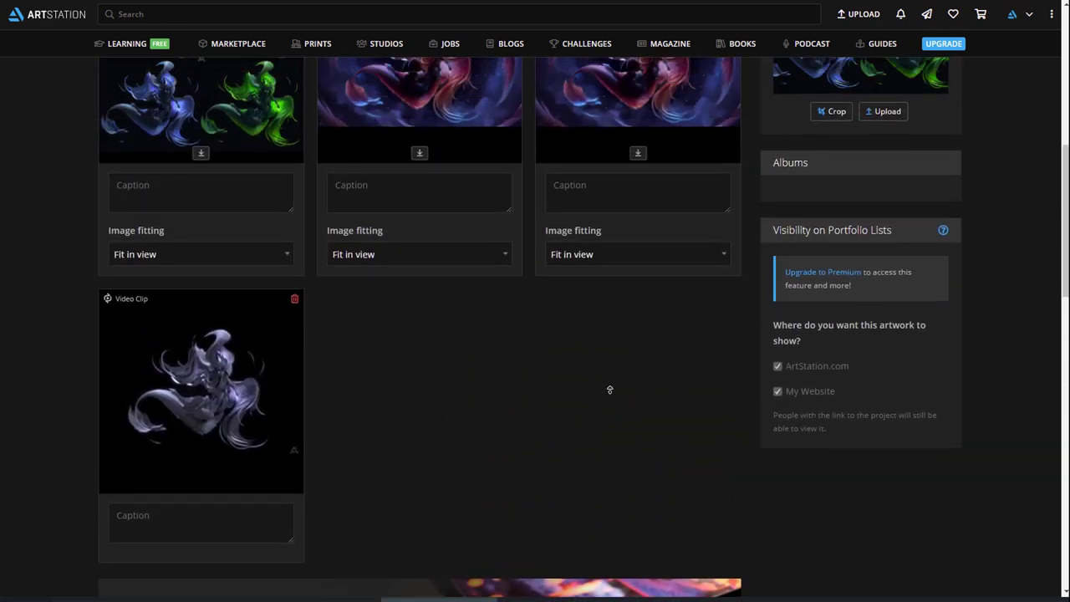
scroll(610, 390, "up", 1)
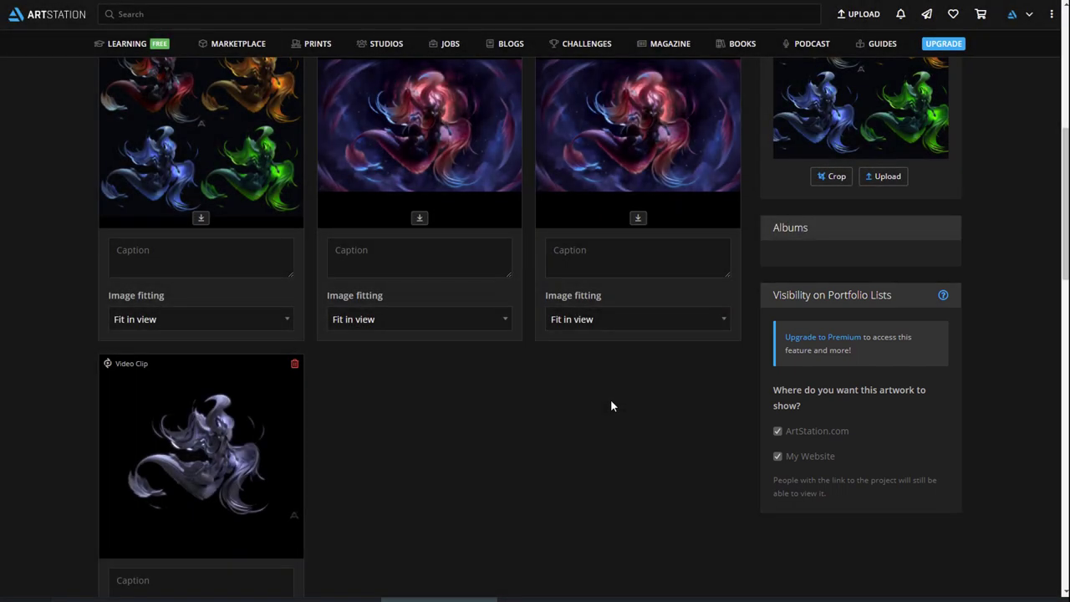
middle_click(607, 398)
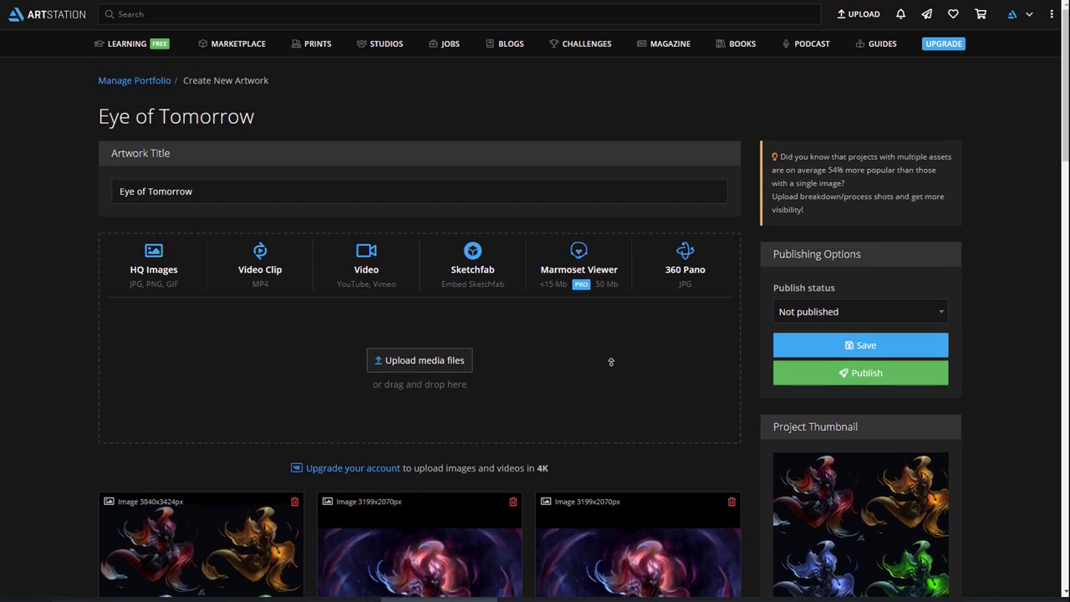
- Publish the artwork and dismiss the social media sharing dialog
left_click(786, 381)
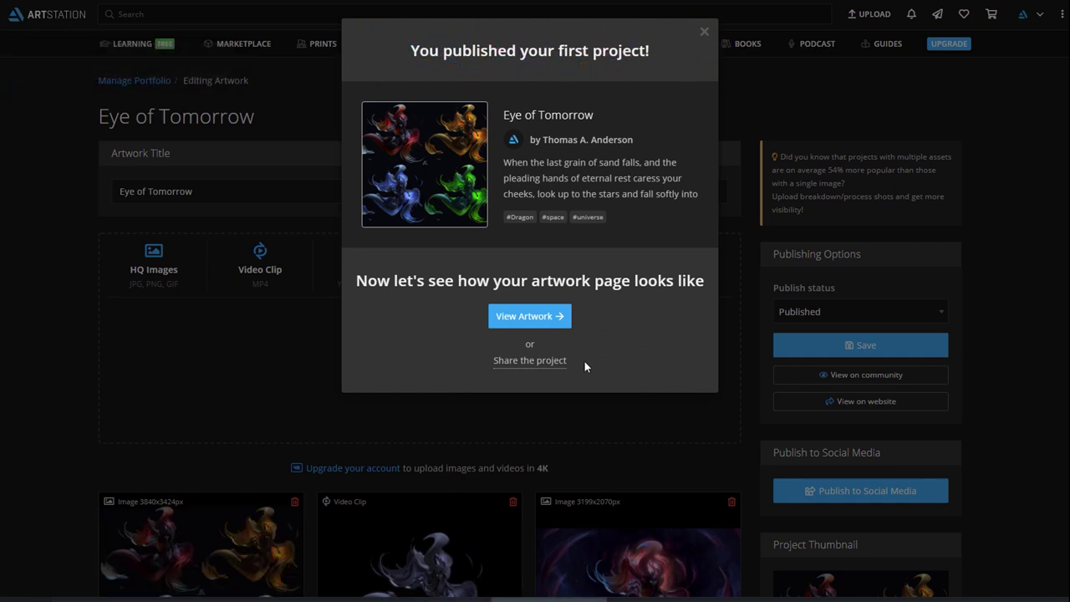
left_click(559, 362)
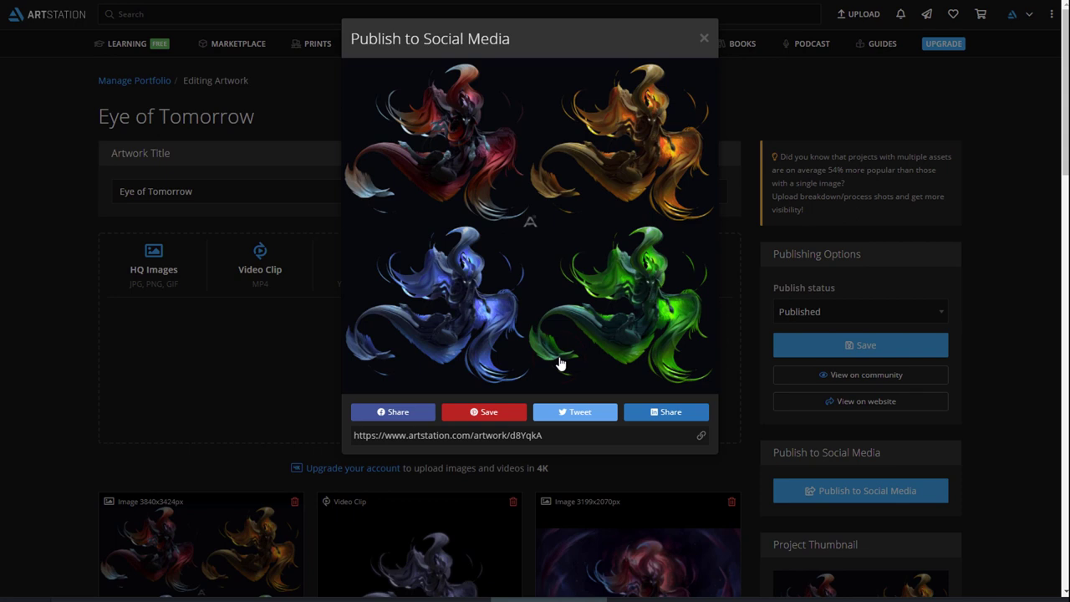
left_click(707, 39)
- Open Eye of Tomorrow from your profile and expand its full description with Read More
left_click(1031, 15)
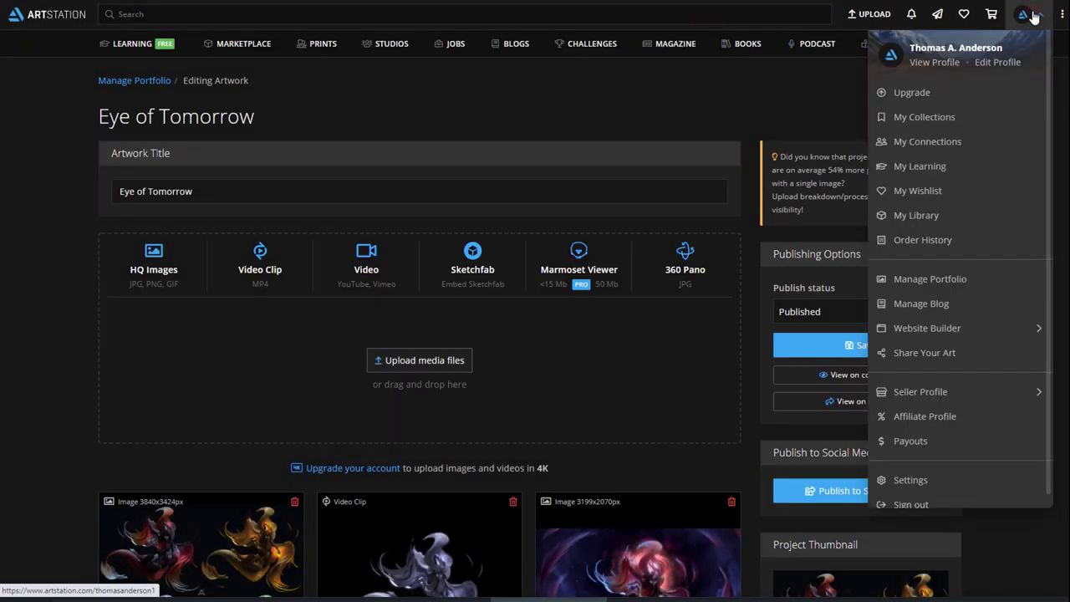
left_click(942, 69)
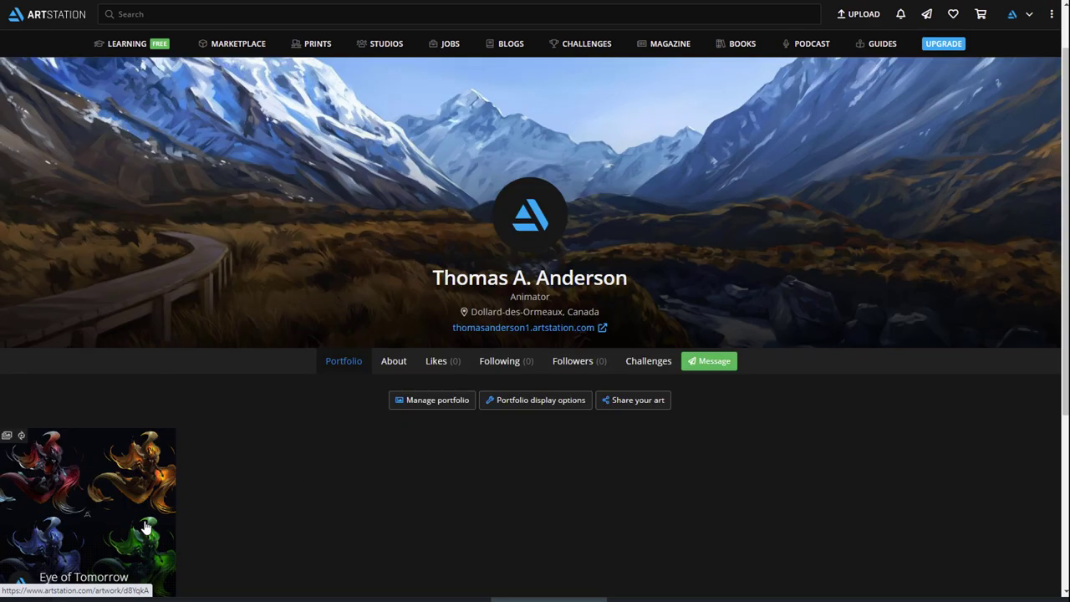
left_click(153, 548)
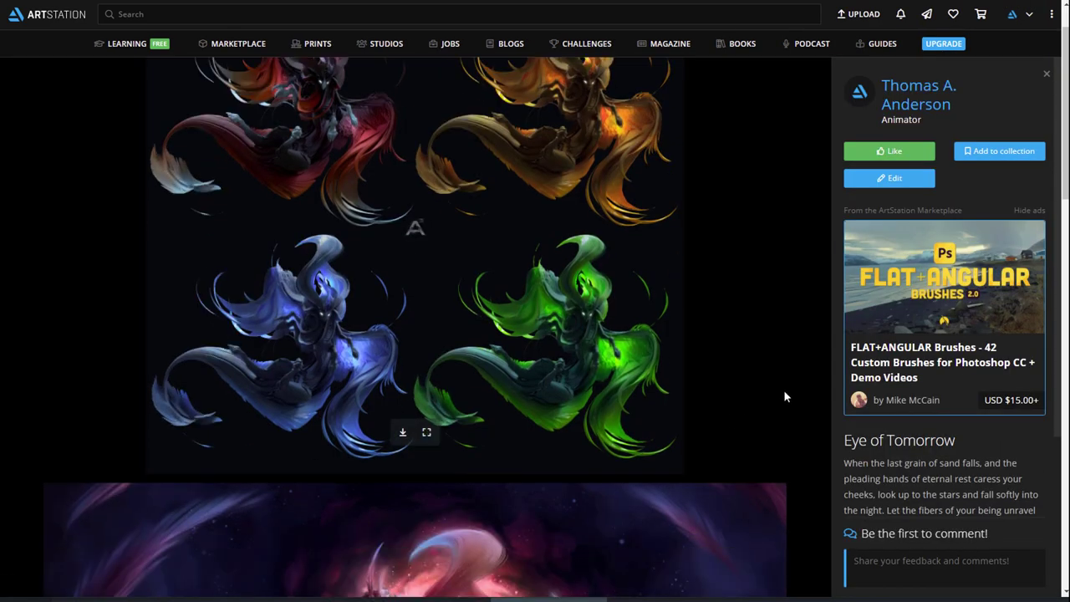
scroll(783, 397, "down", 7)
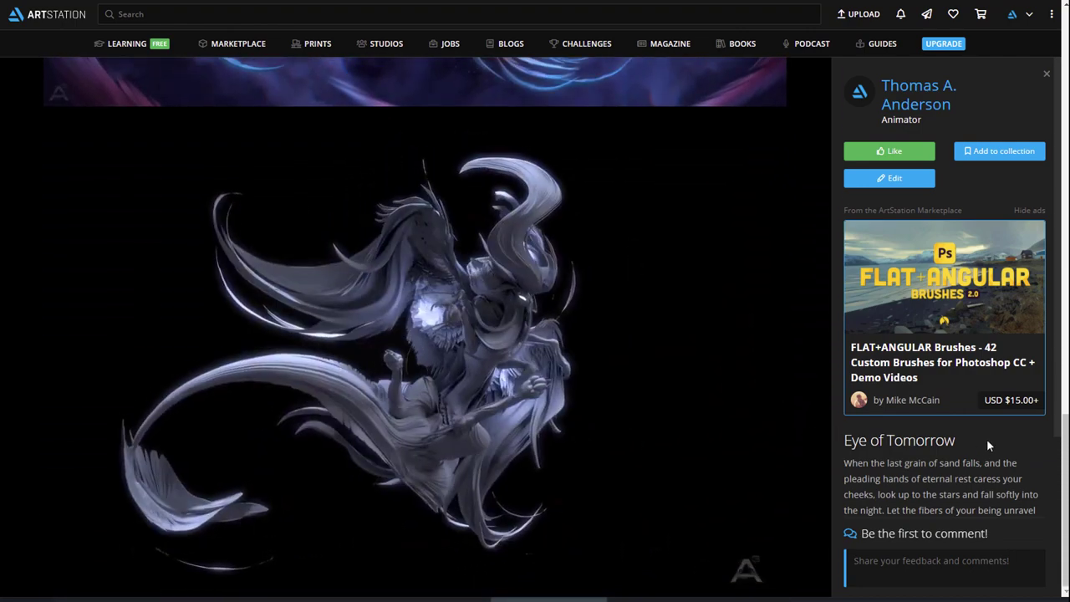
scroll(989, 446, "down", 4)
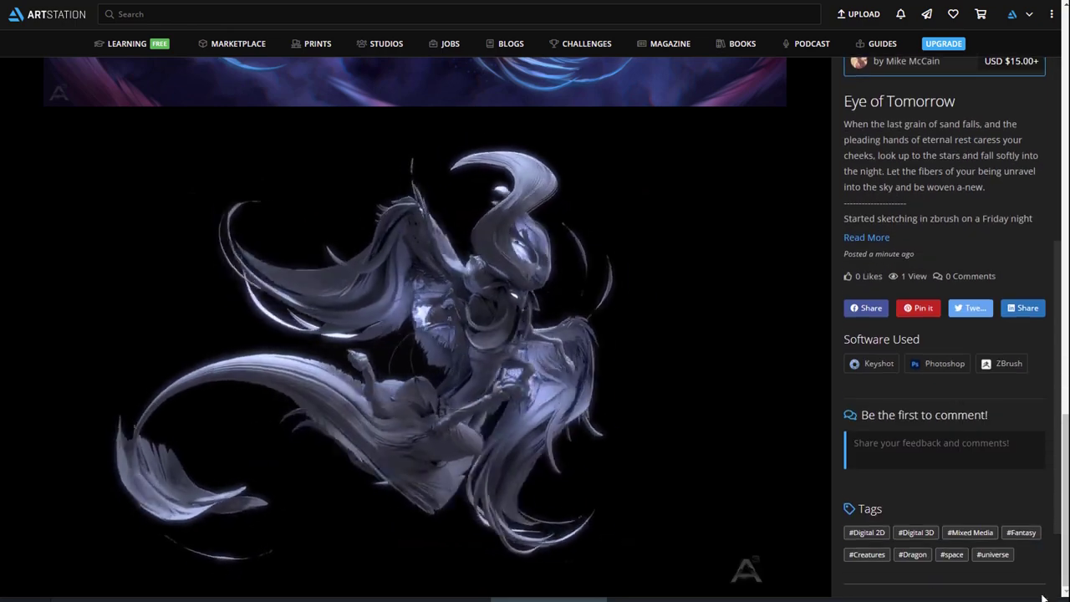
left_click(866, 237)
scroll(1058, 384, "down", 1)
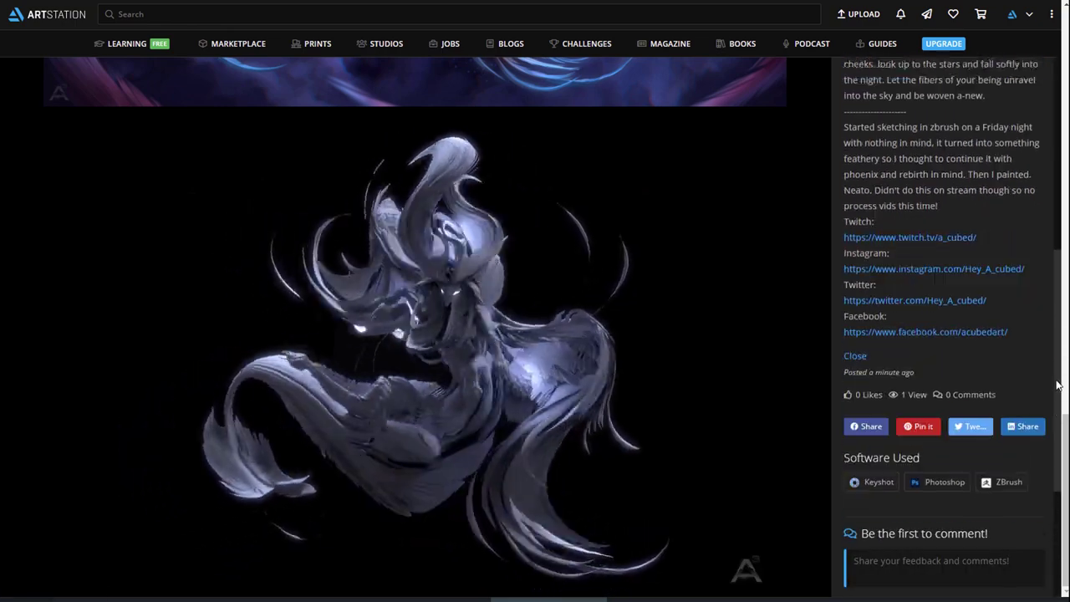
scroll(1058, 385, "down", 3)
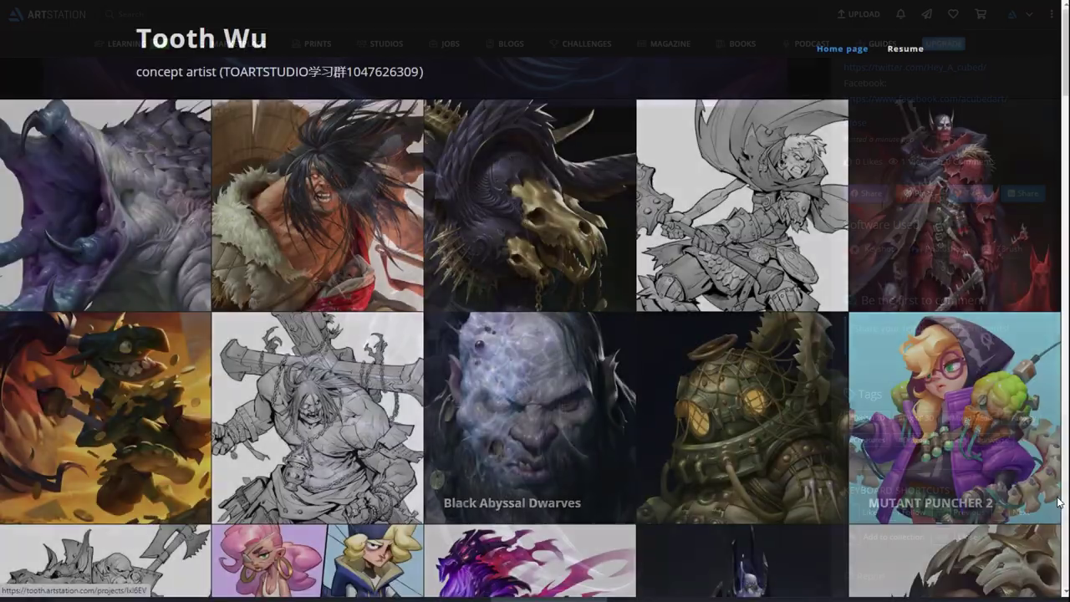
- Open the MUTANT PUNCHER 2 project and advance through the next three gallery projects
left_click(920, 374)
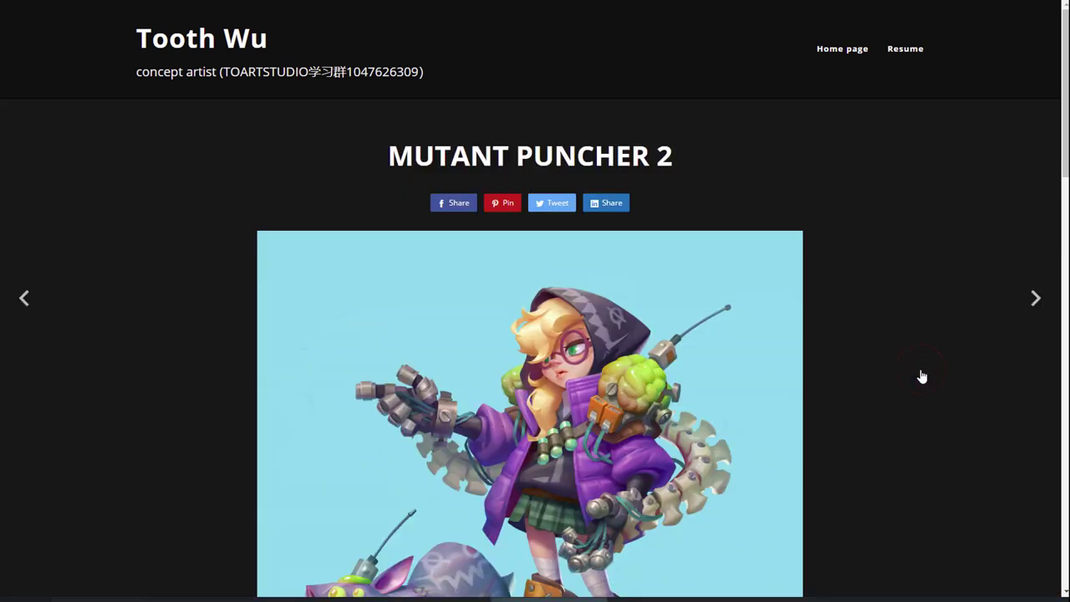
left_click(1032, 306)
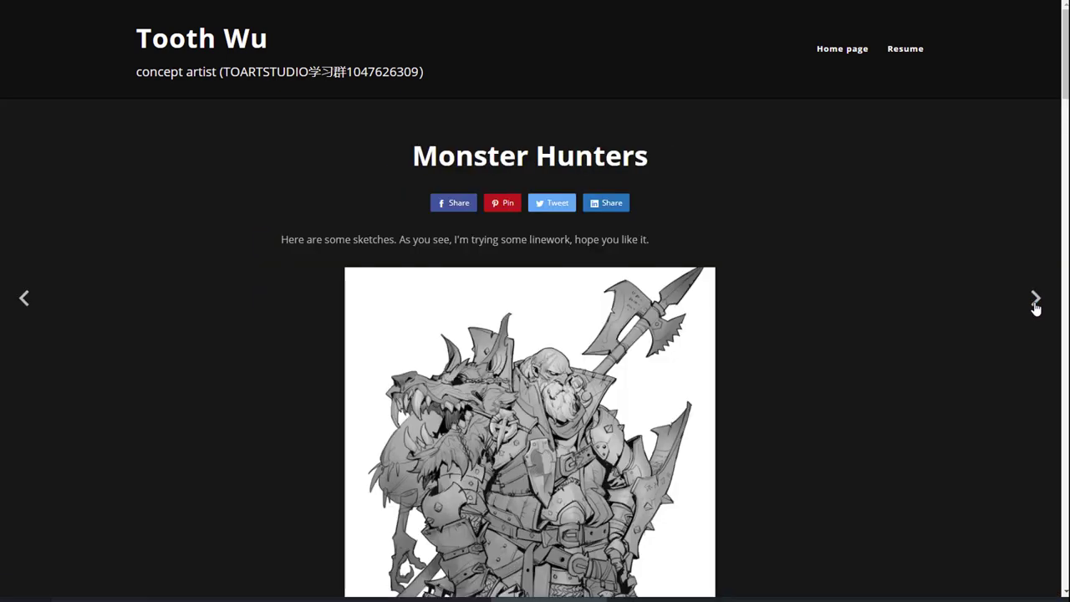
left_click(1035, 308)
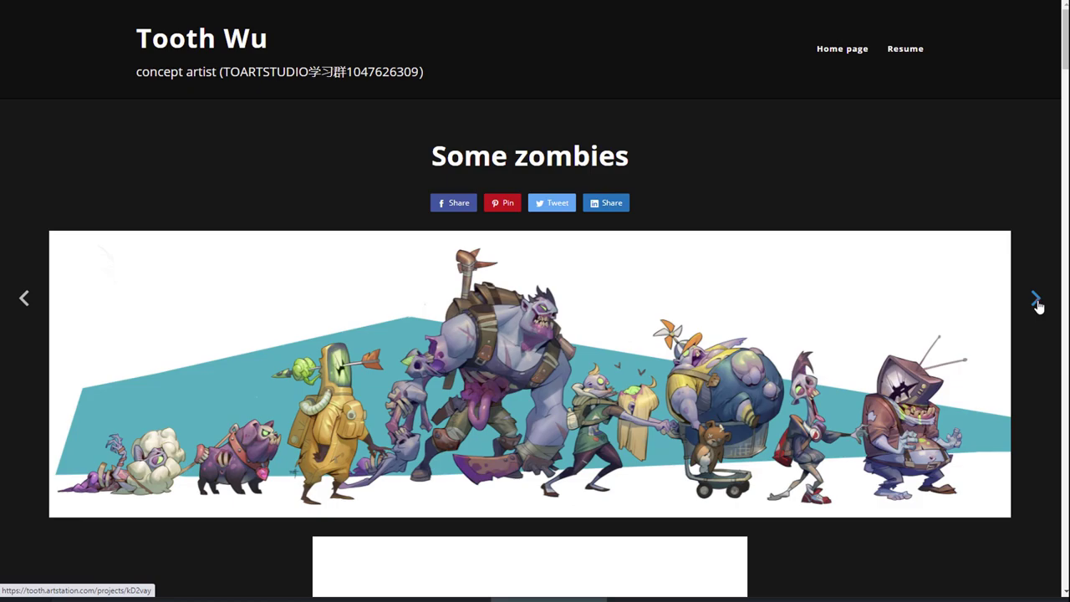
left_click(1037, 306)
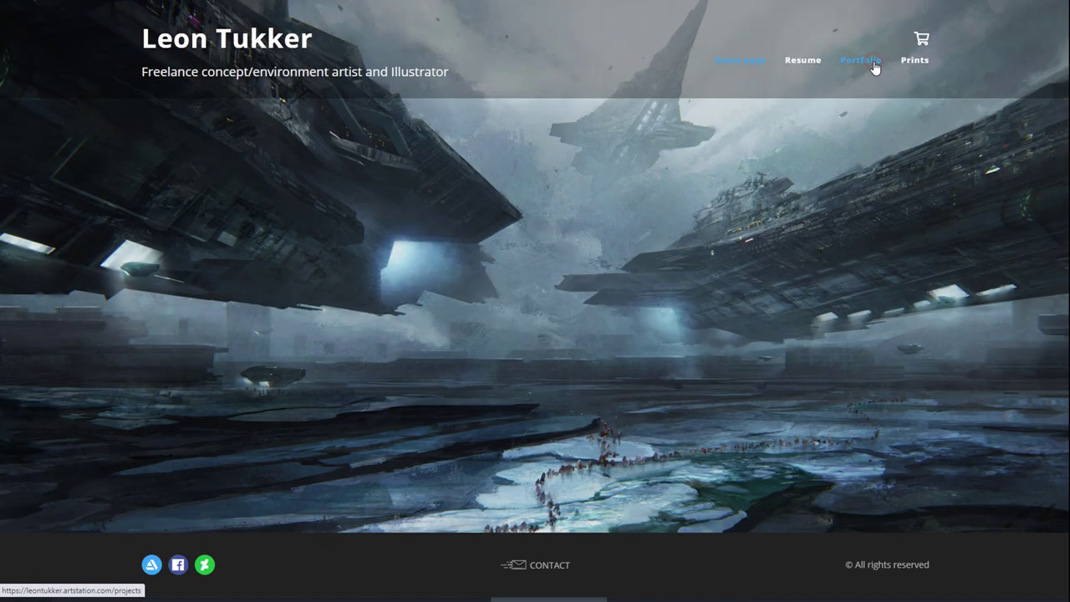
- From the artist's portfolio, open Volunteer Elnuk and play its video full-screen, then exit
left_click(874, 66)
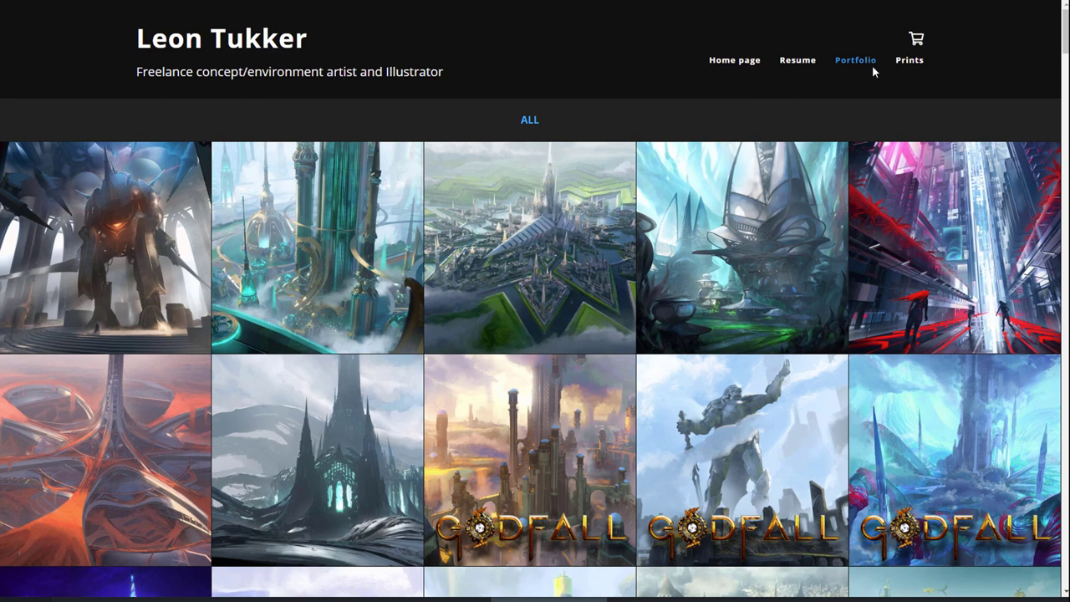
left_click(895, 268)
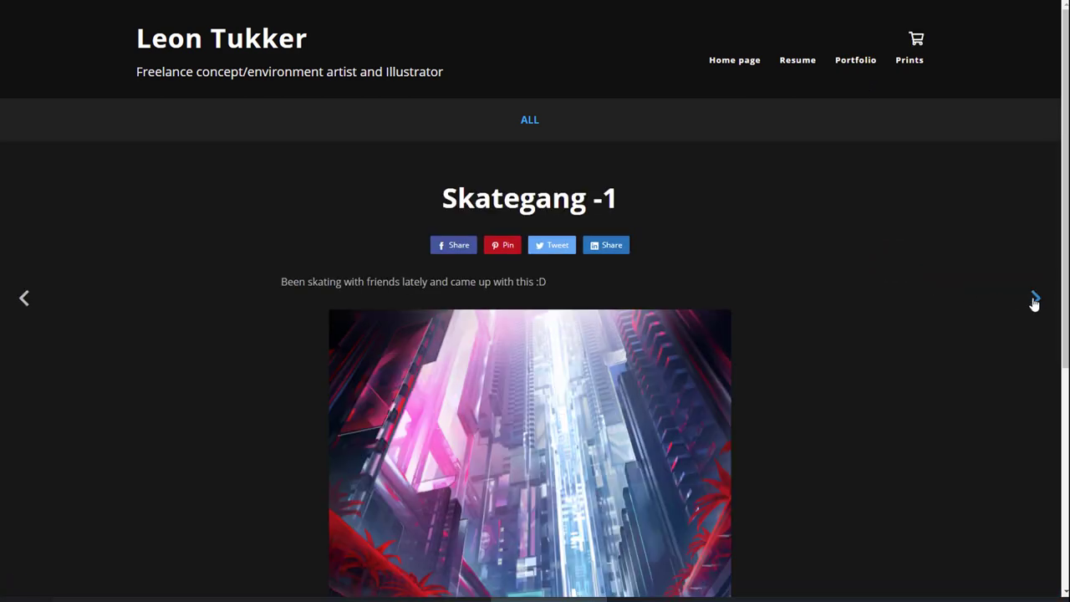
scroll(1020, 310, "down", 4)
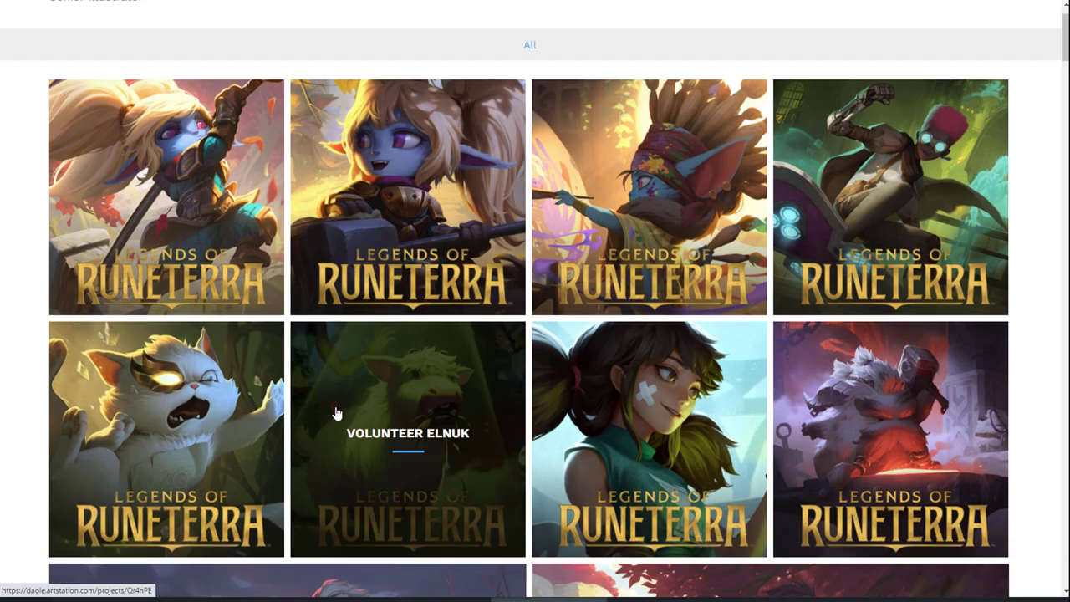
left_click(334, 410)
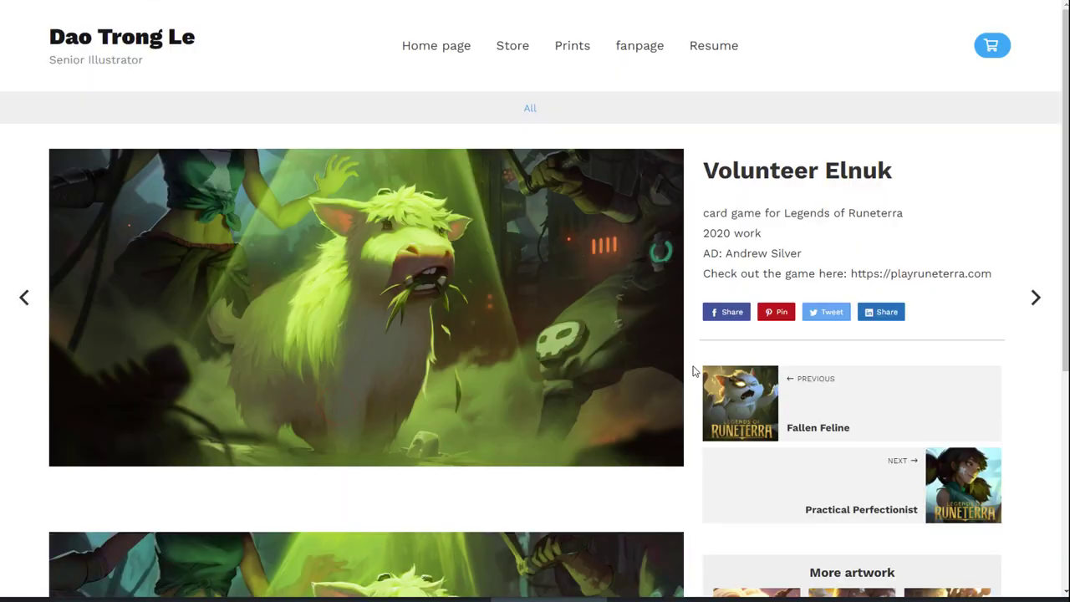
scroll(695, 393, "down", 5)
left_click(667, 457)
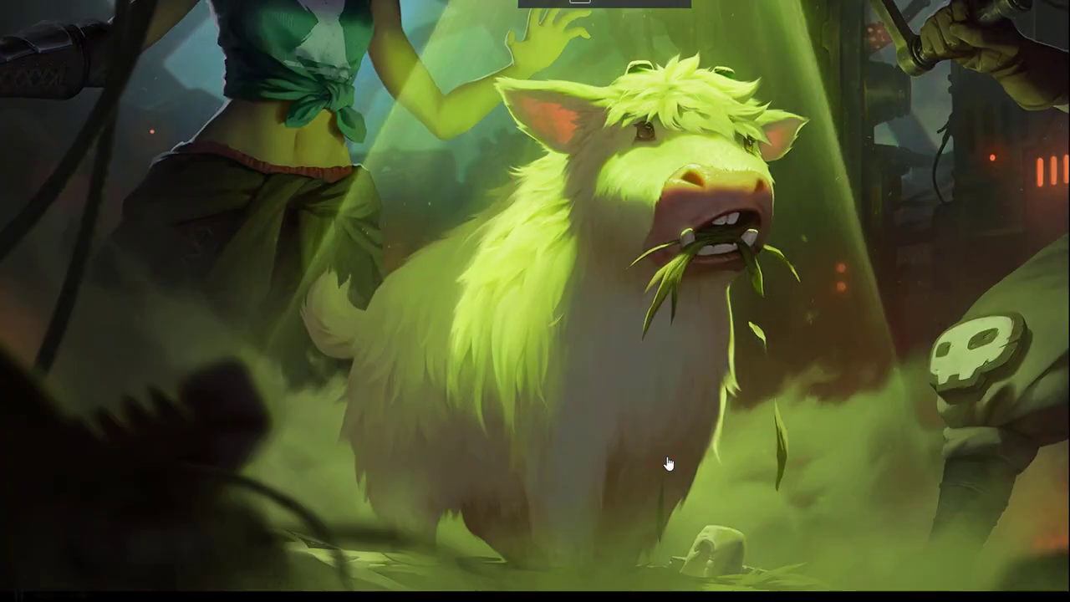
key("Escape")
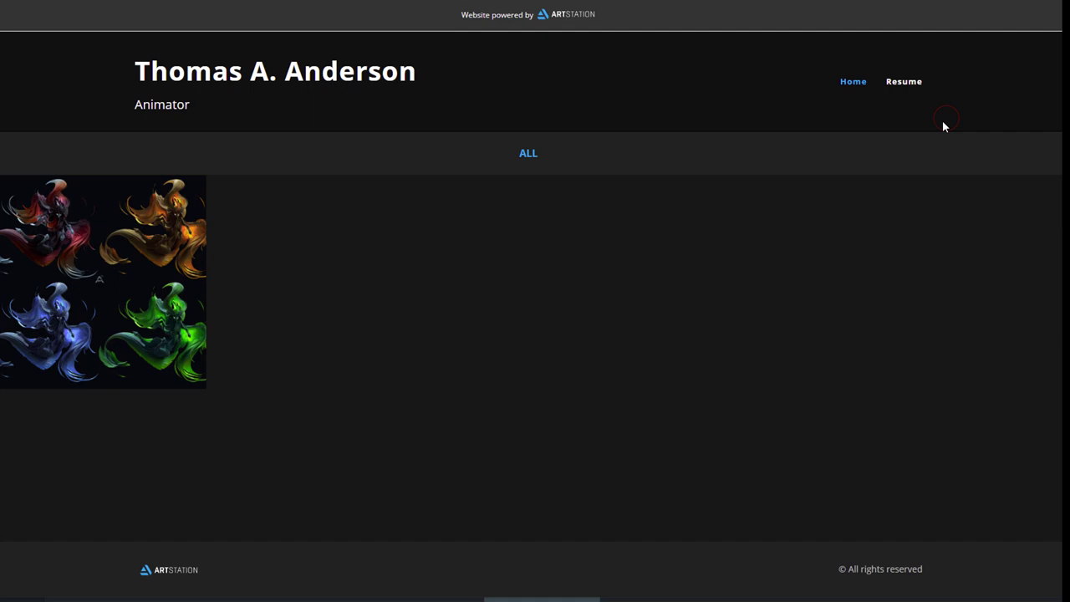
- Open the Eye of Tomorrow project and scroll down through its images
left_click(201, 328)
scroll(186, 332, "down", 10)
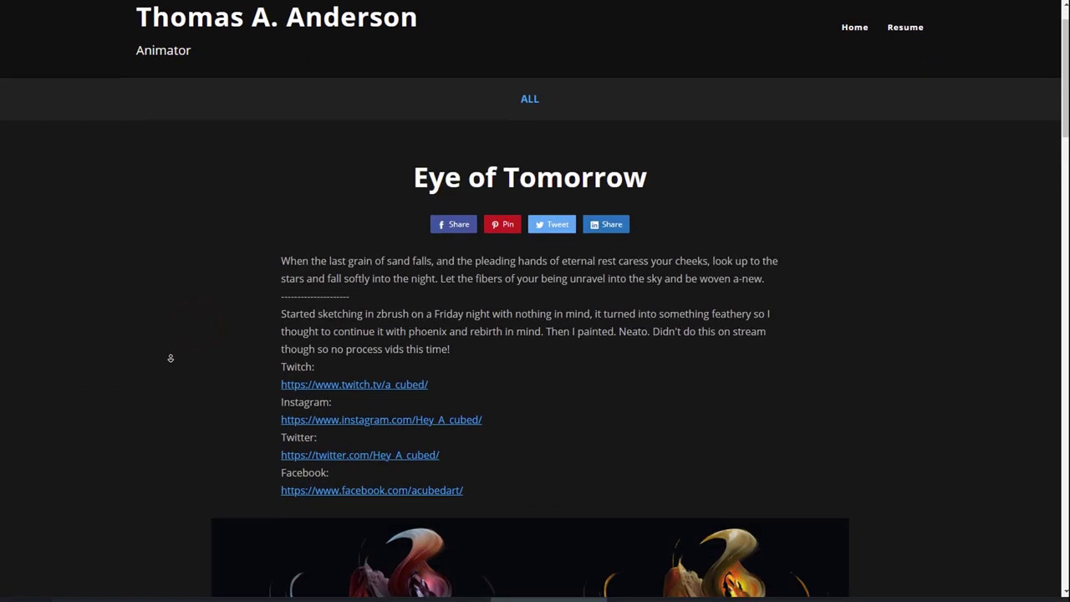
scroll(132, 353, "down", 15)
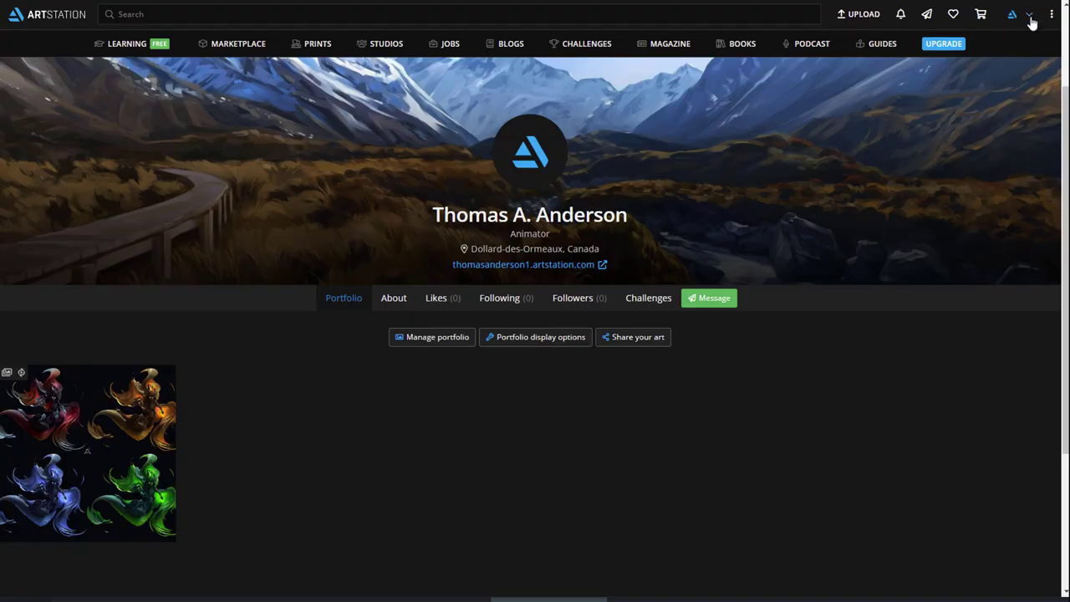
- Reach the theme customizer via Website Builder > Manage Pages and view its Menu settings
left_click(1031, 18)
left_click(1005, 329)
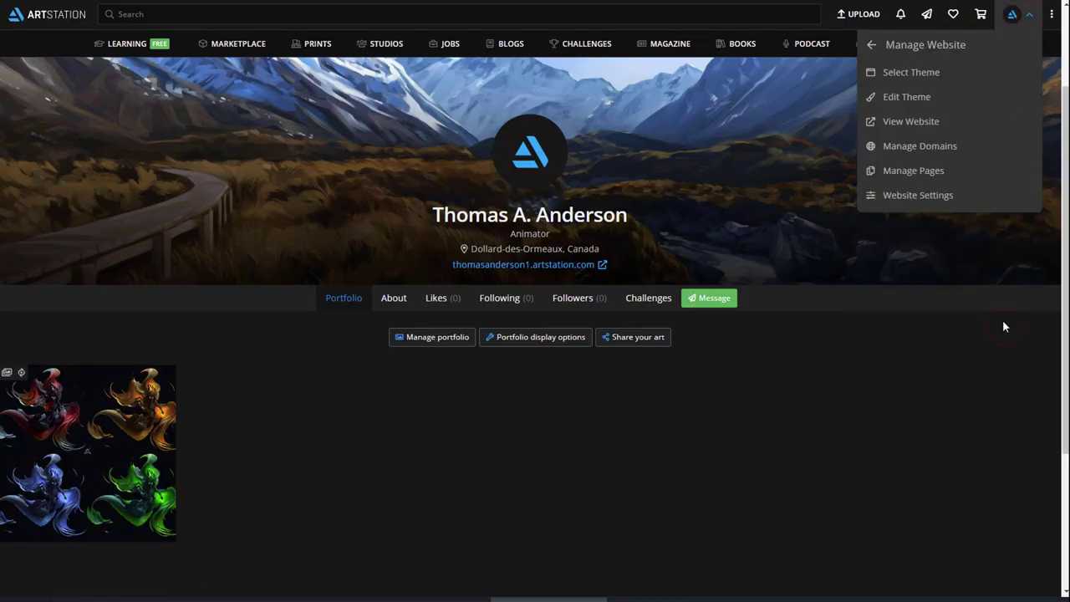
left_click(967, 171)
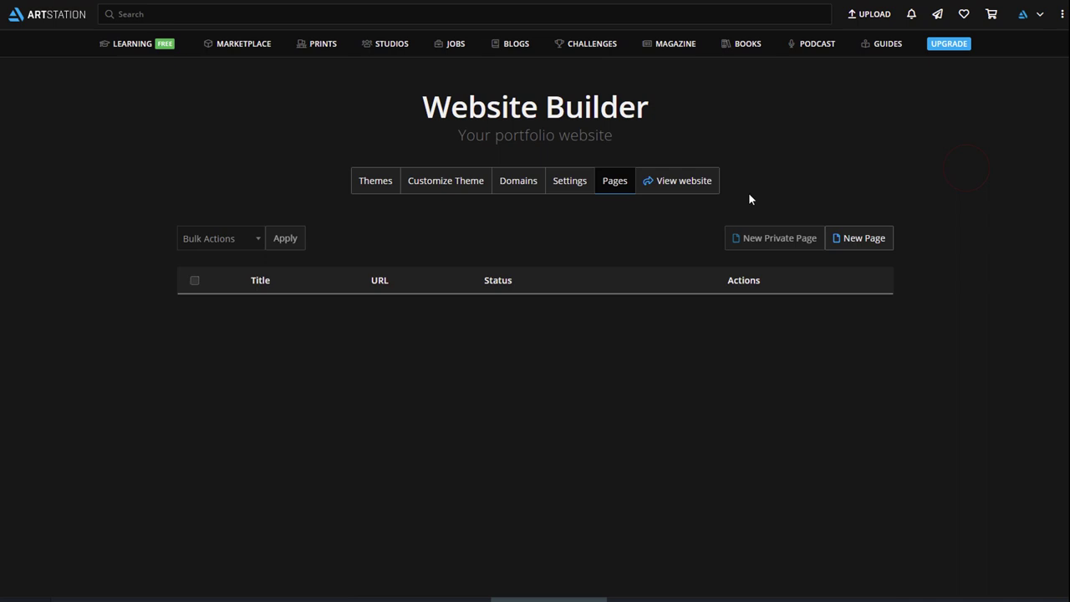
left_click(473, 191)
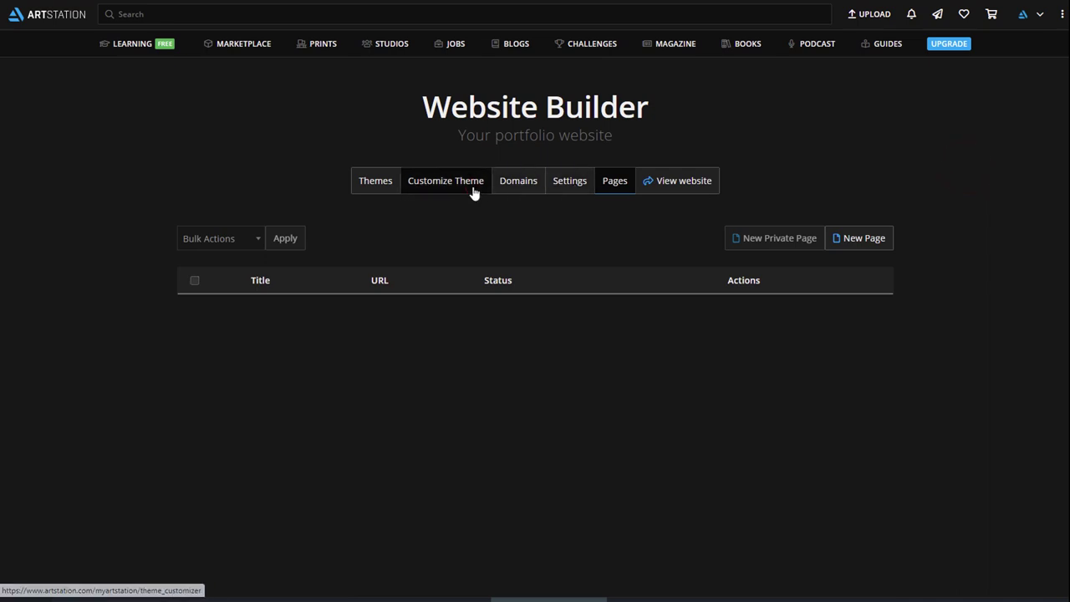
left_click(986, 294)
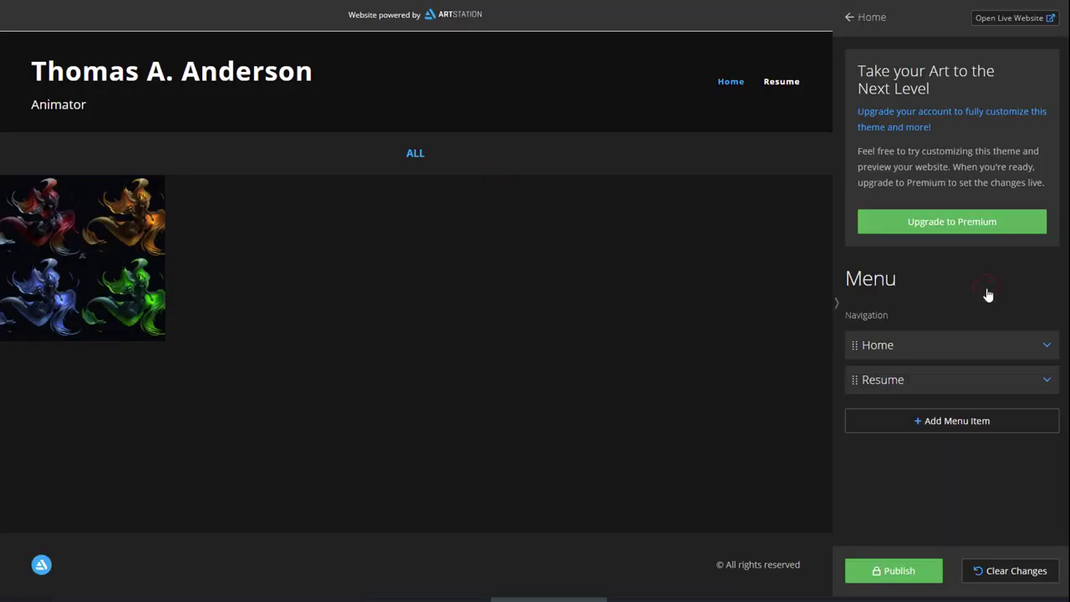
left_click(1003, 431)
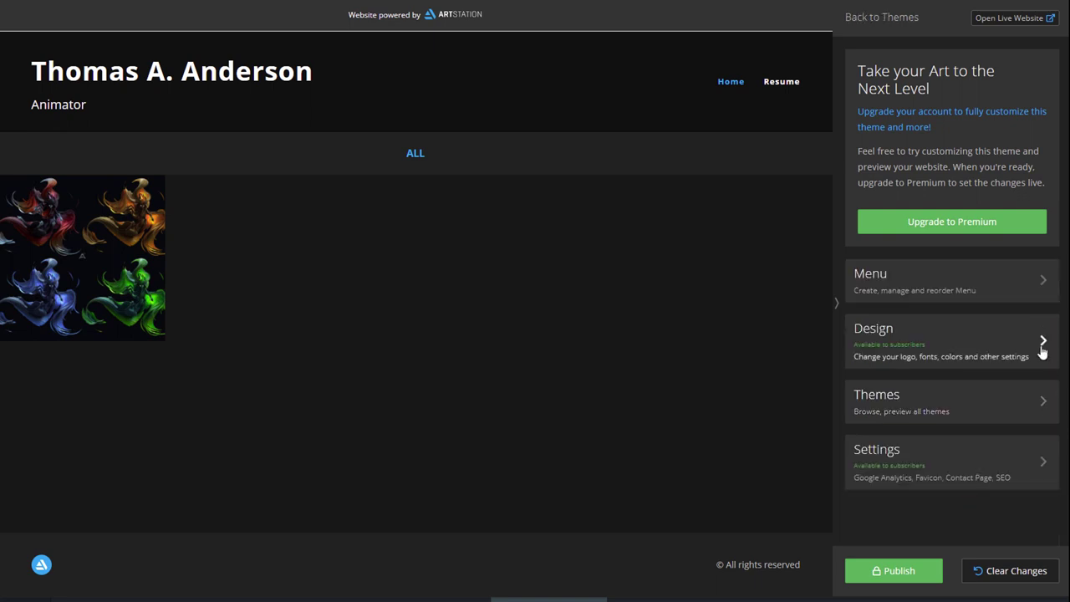
- Review the titles and body text font options in the Design settings
left_click(1044, 351)
left_click(1041, 422)
left_click(1042, 370)
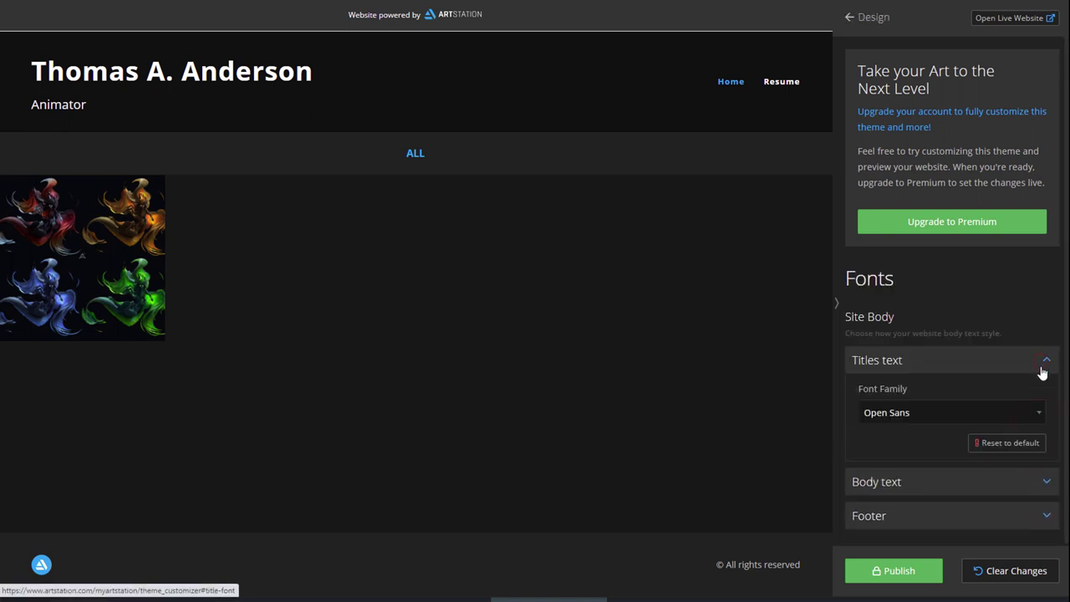
left_click(1047, 483)
scroll(1041, 474, "down", 2)
scroll(1041, 474, "down", 2)
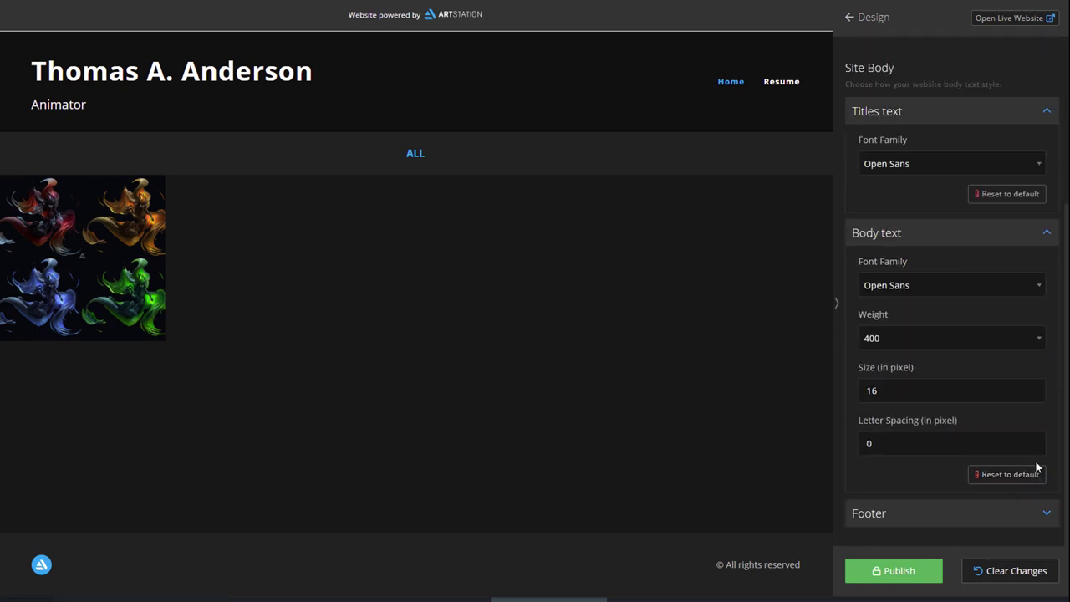
left_click(1046, 112)
left_click(856, 18)
- Apply the Asphalt colour scheme and set the footer background colour to #123
left_click(982, 476)
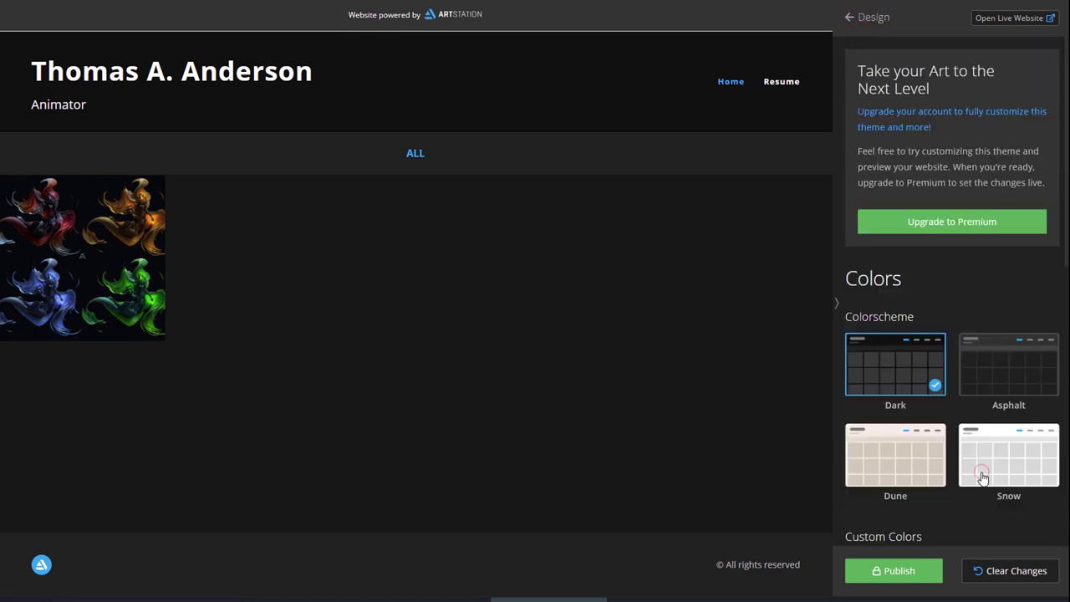
left_click(930, 463)
left_click(993, 470)
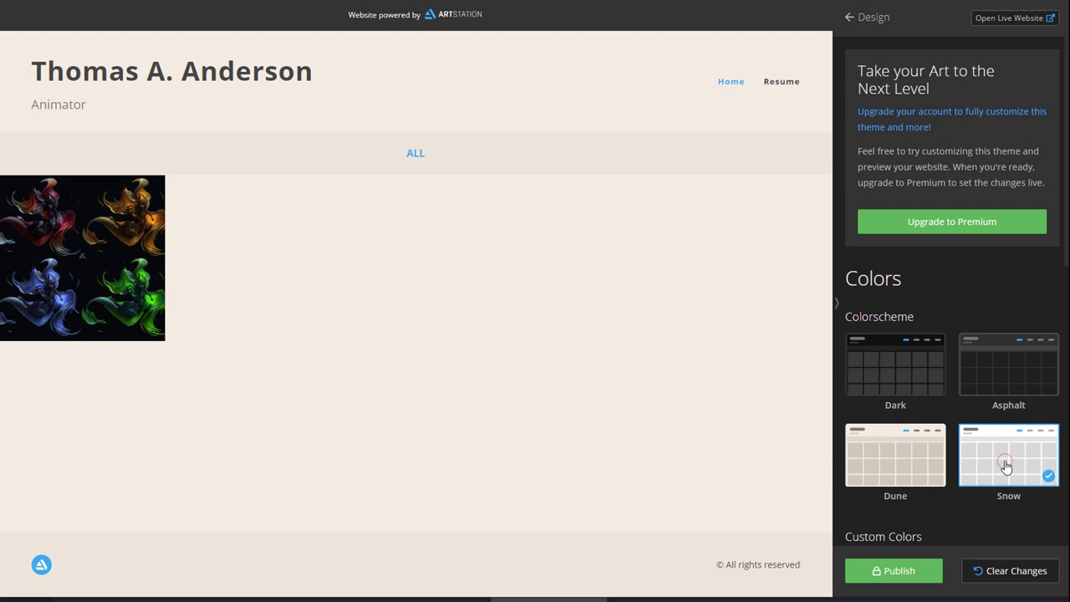
left_click(986, 385)
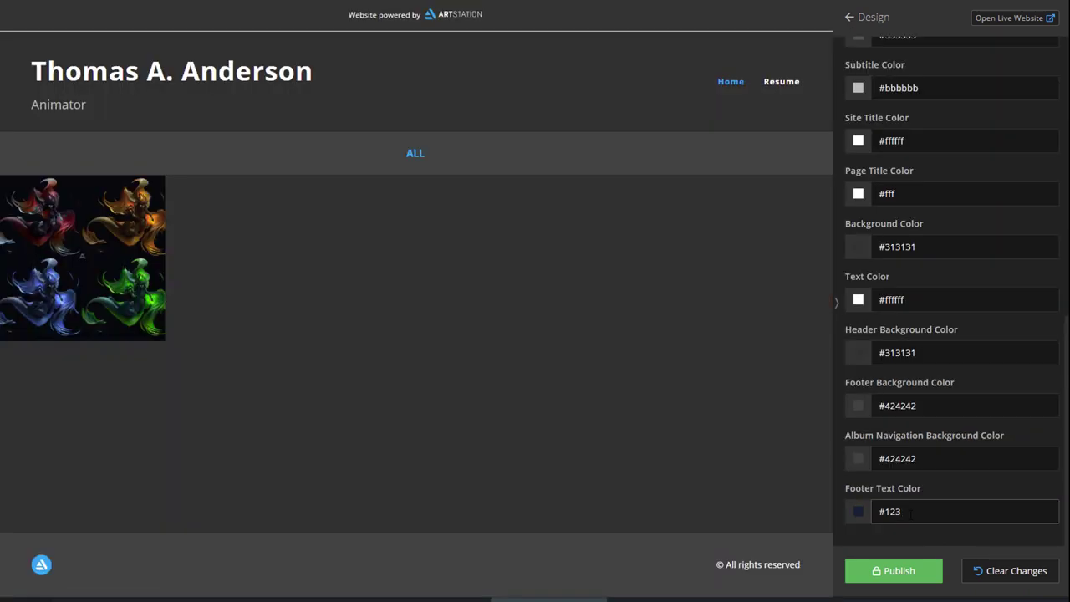
triple_click(919, 405)
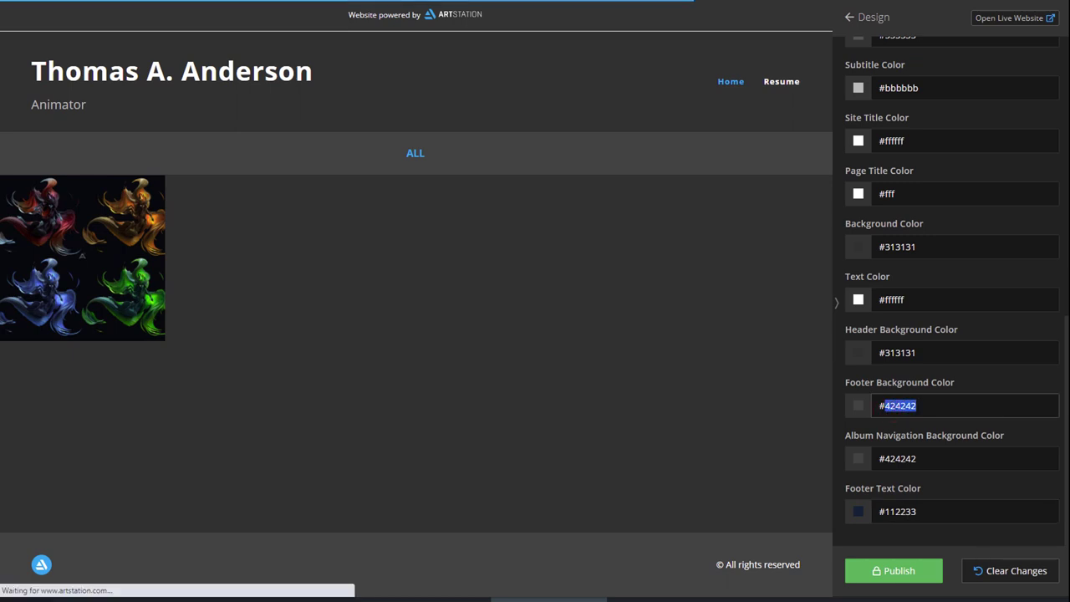
type("#123")
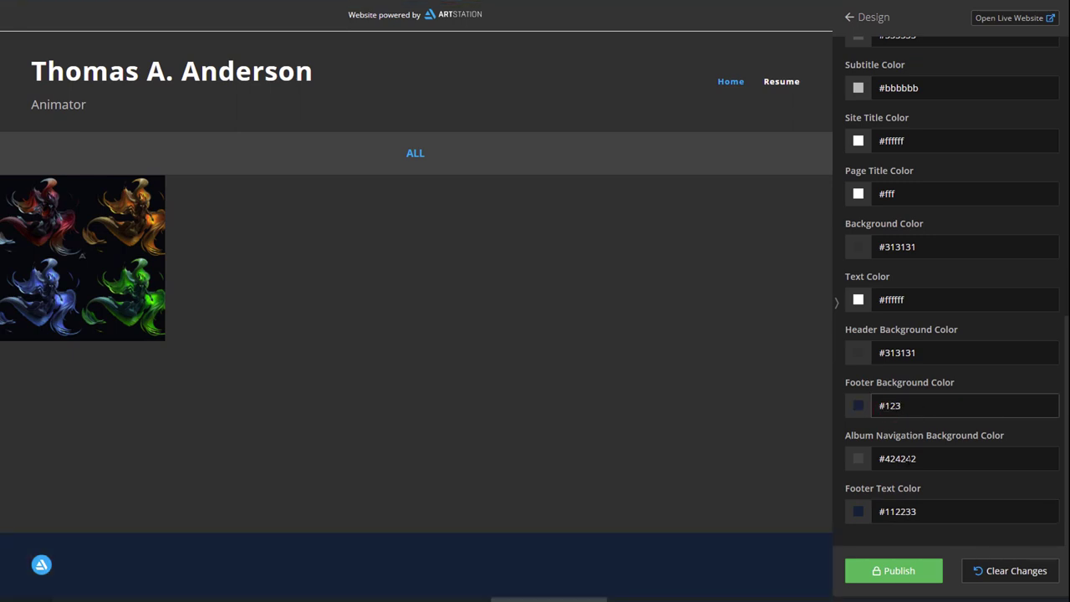
- Publish the website changes and back out of the customizer to the Themes page
left_click(928, 578)
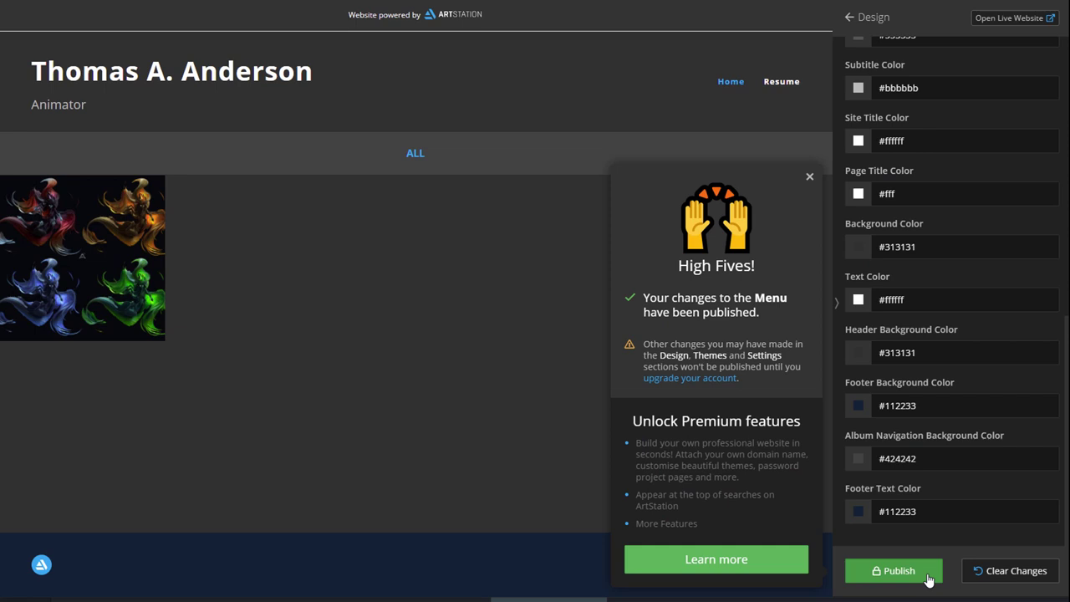
left_click(872, 20)
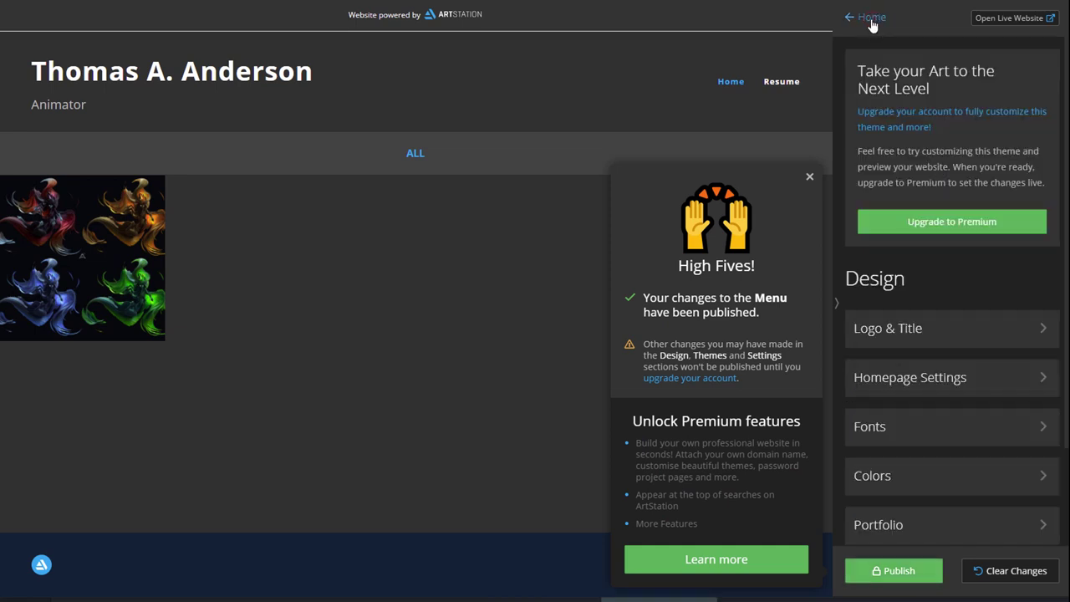
left_click(874, 22)
left_click(875, 23)
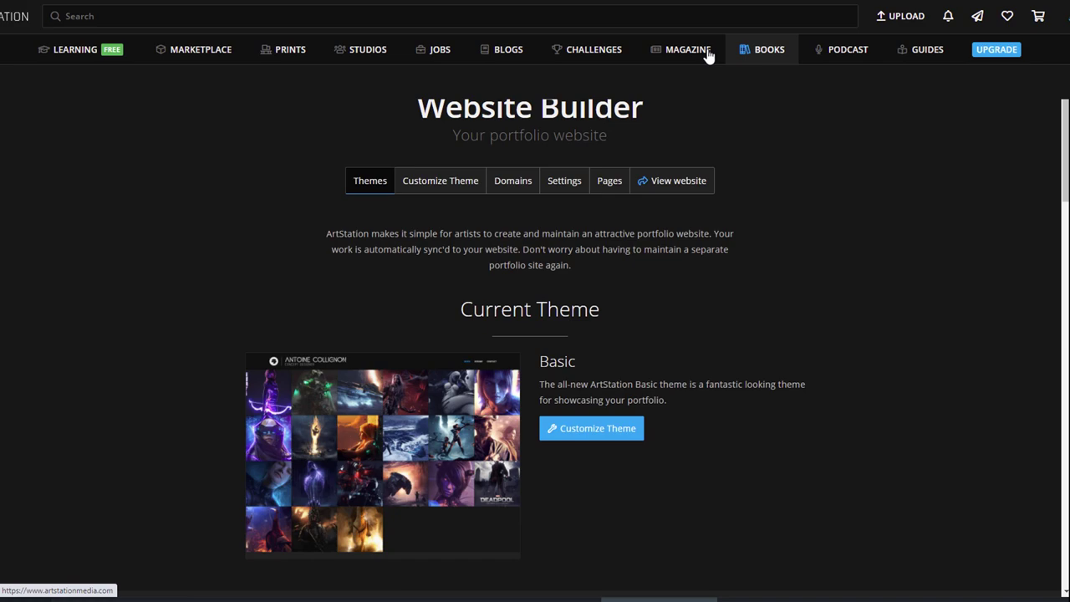
- Browse the Marketplace and look over the 50 Helmet Base Meshes product before returning
left_click(224, 63)
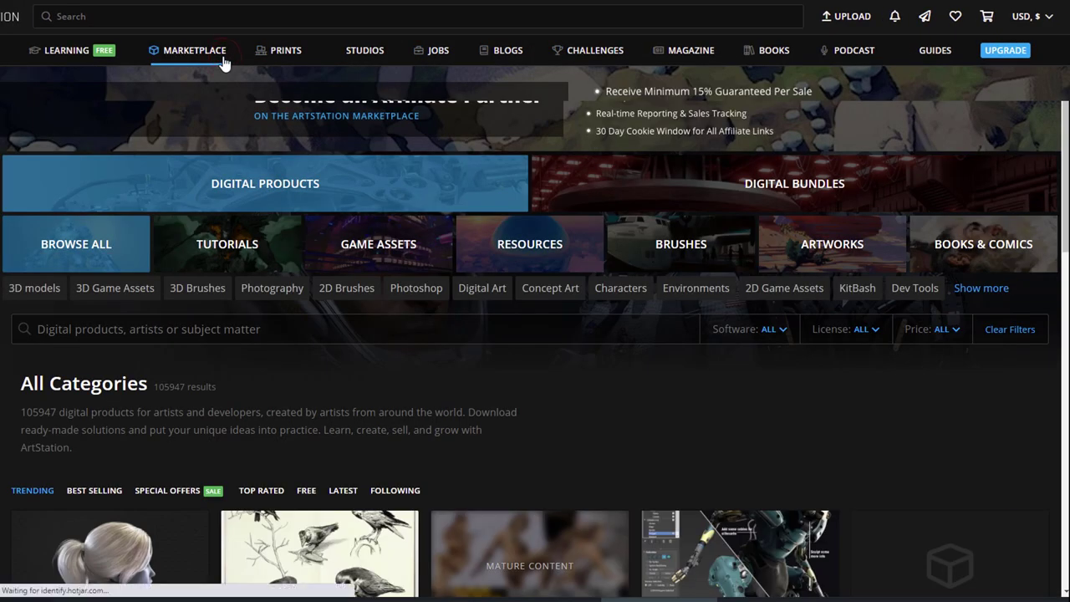
scroll(642, 487, "down", 8)
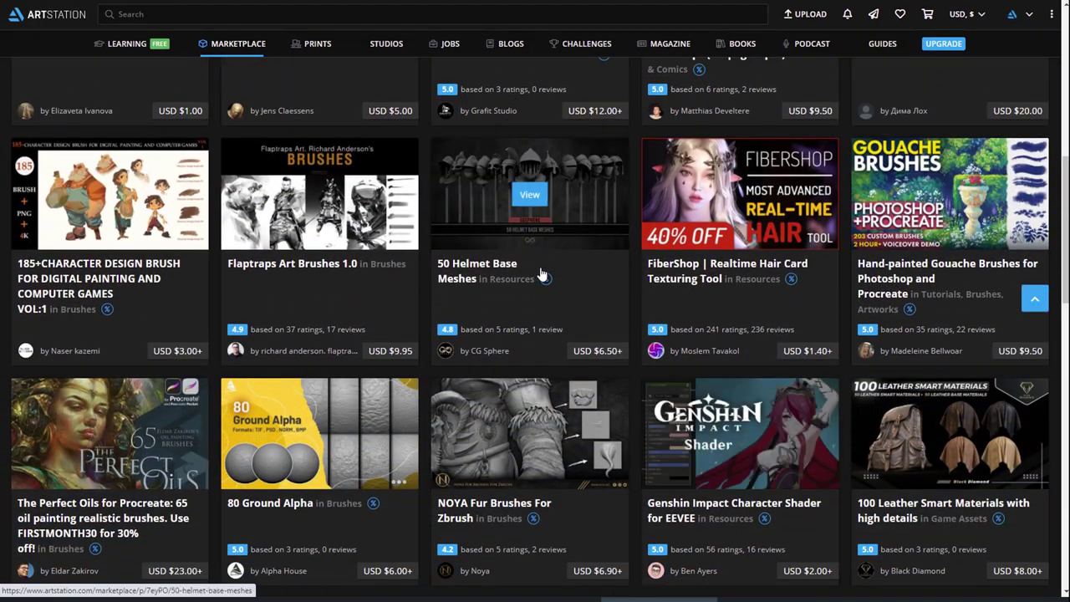
left_click(535, 244)
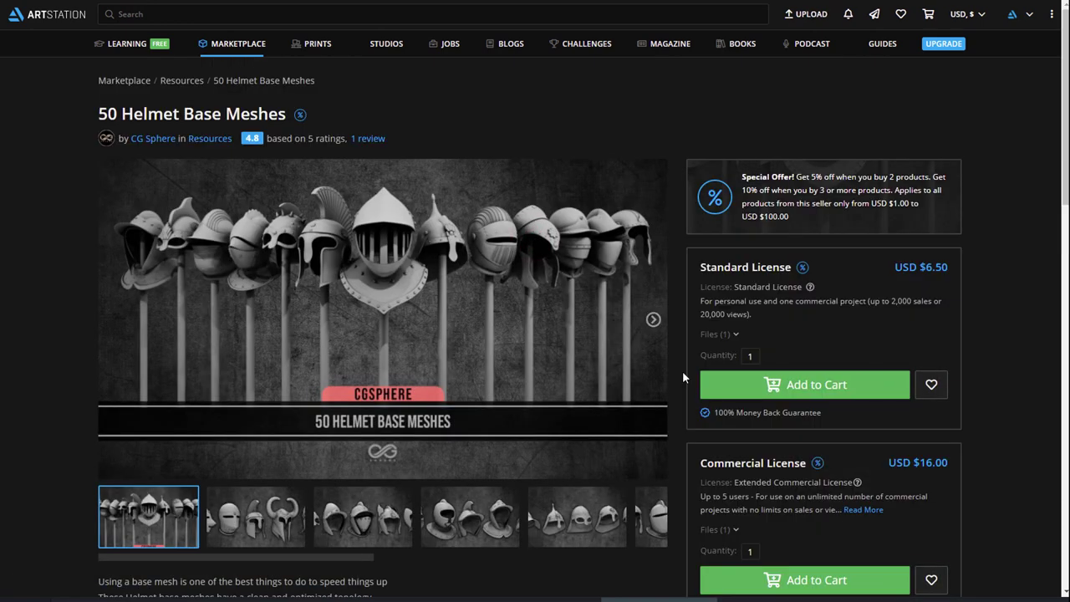
scroll(679, 393, "down", 5)
key("alt+Left")
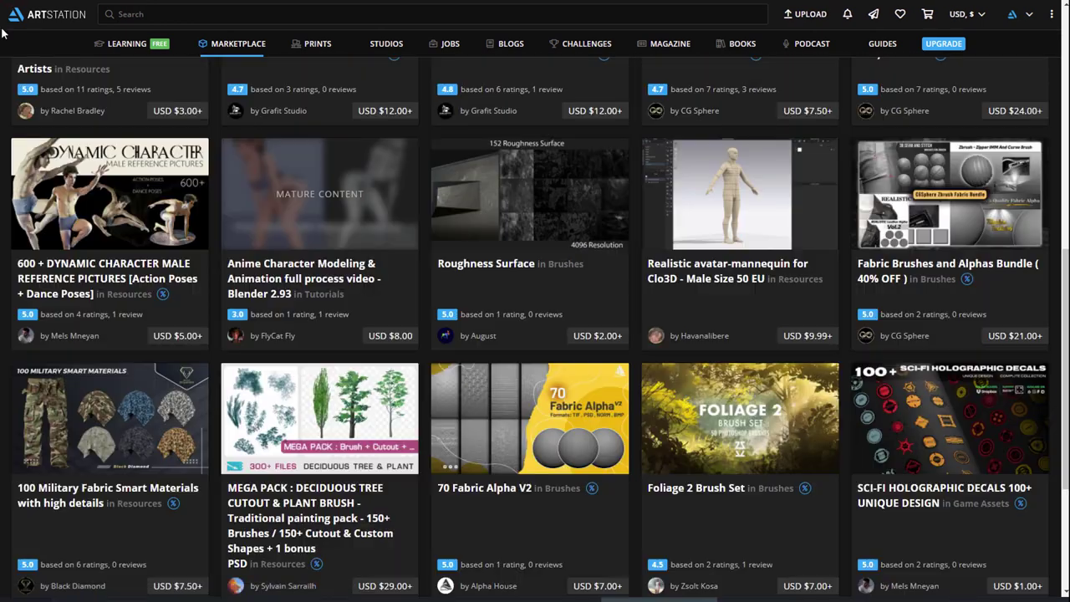
- Add the 100 Military Fabric Smart Materials standard-license pack to the cart
left_click(67, 400)
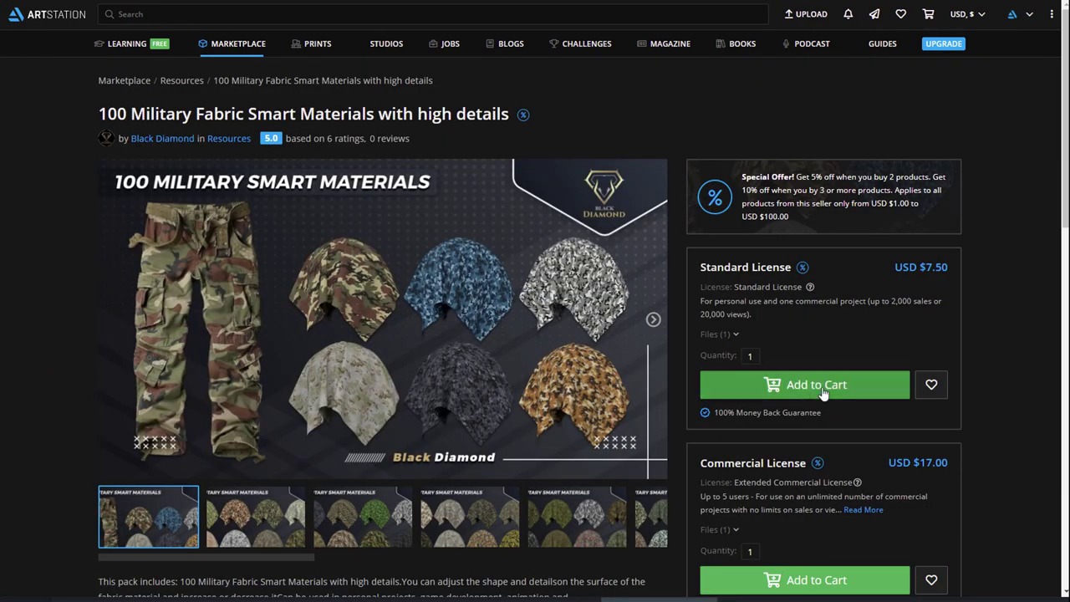
left_click(878, 394)
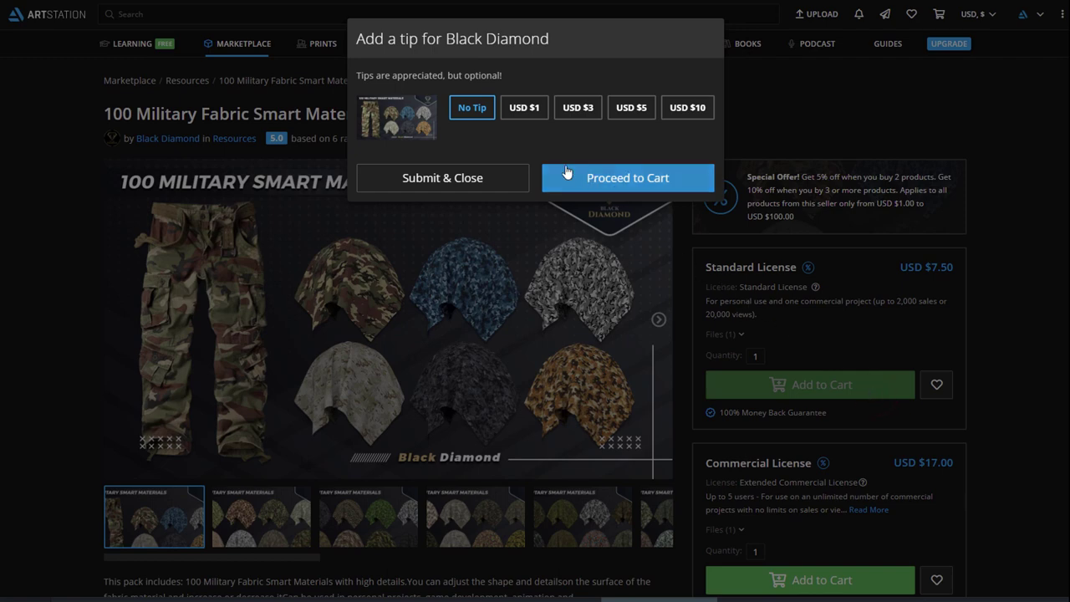
left_click(629, 184)
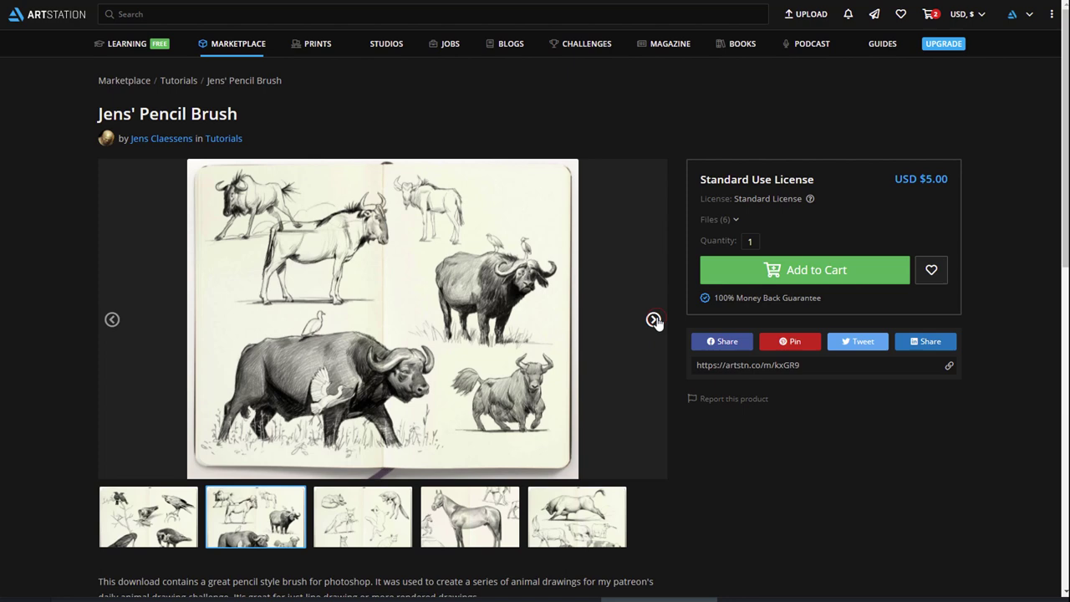
- Page through the pencil brush product's gallery to the last image and scroll to related items
left_click(654, 320)
left_click(654, 320)
left_click(654, 320)
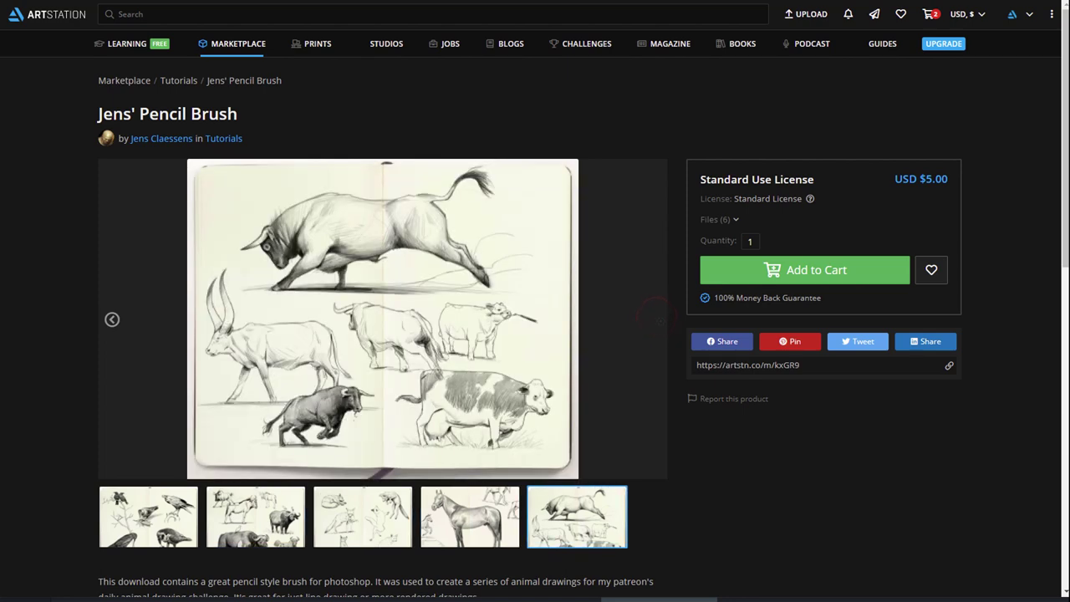
scroll(674, 378, "down", 6)
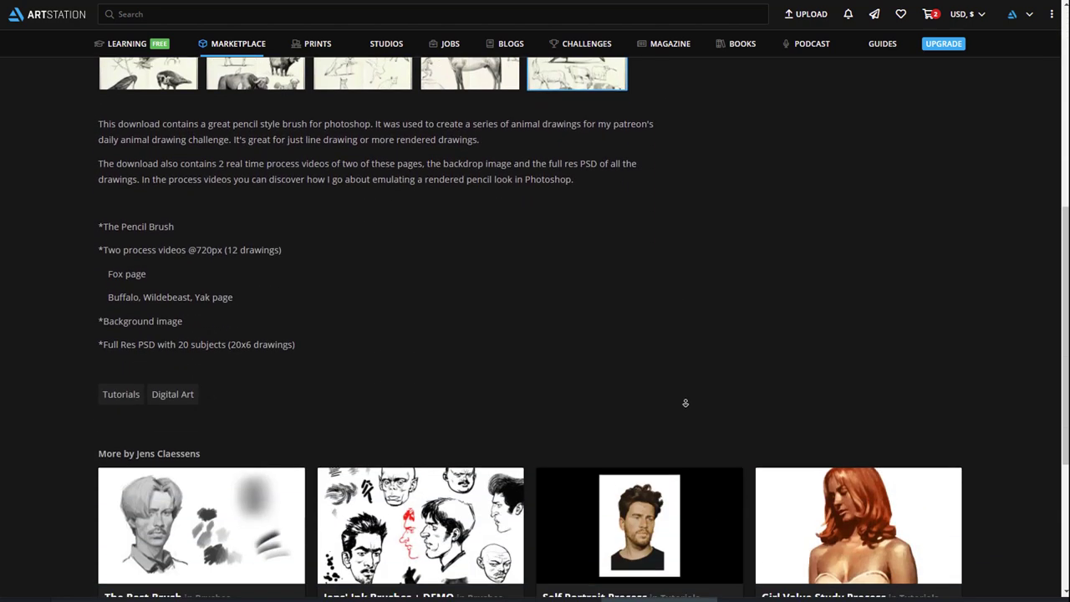
scroll(690, 414, "down", 2)
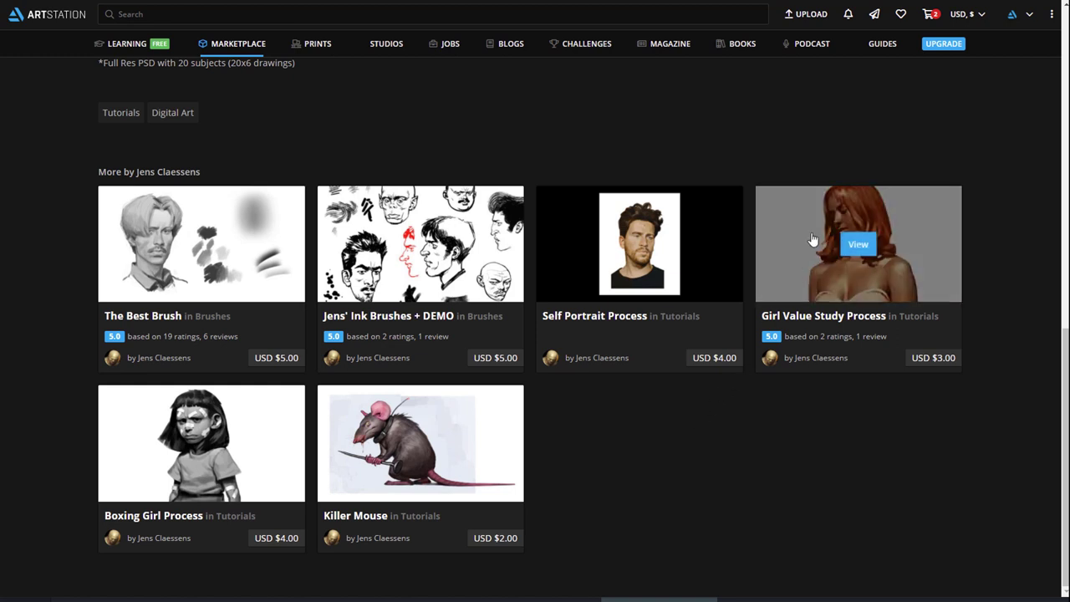
- Start a new marketplace product, acknowledging the security warning and postponing two-factor setup
mouse_move(829, 21)
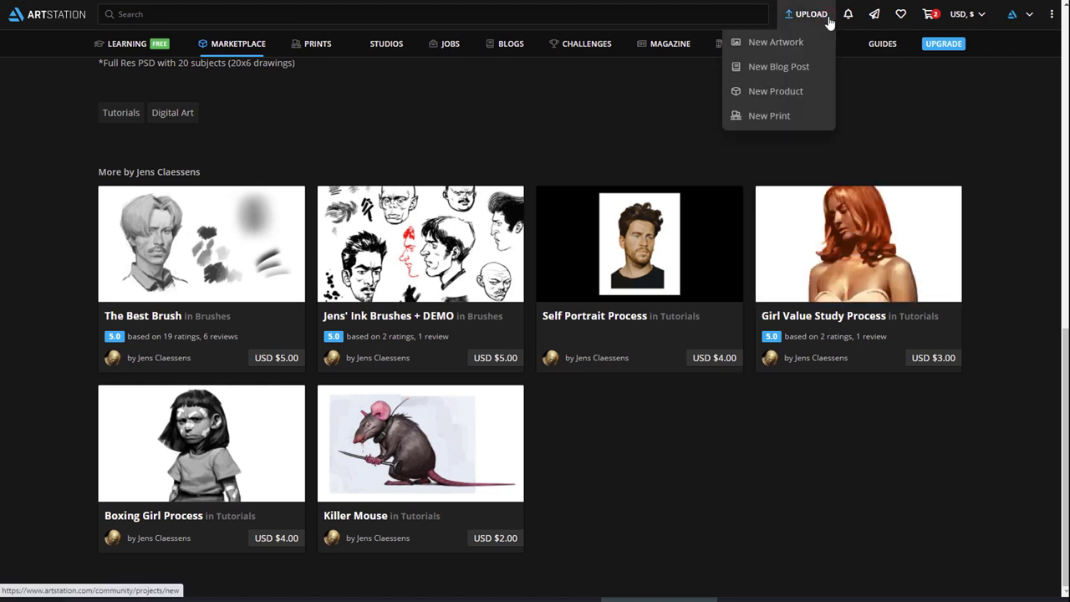
left_click(817, 93)
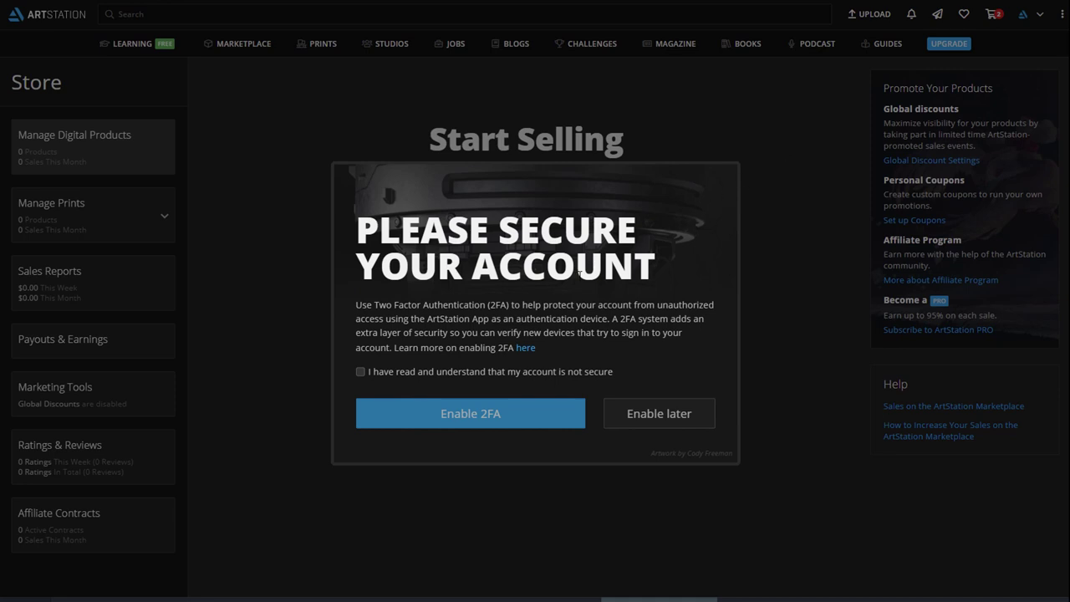
left_click(361, 373)
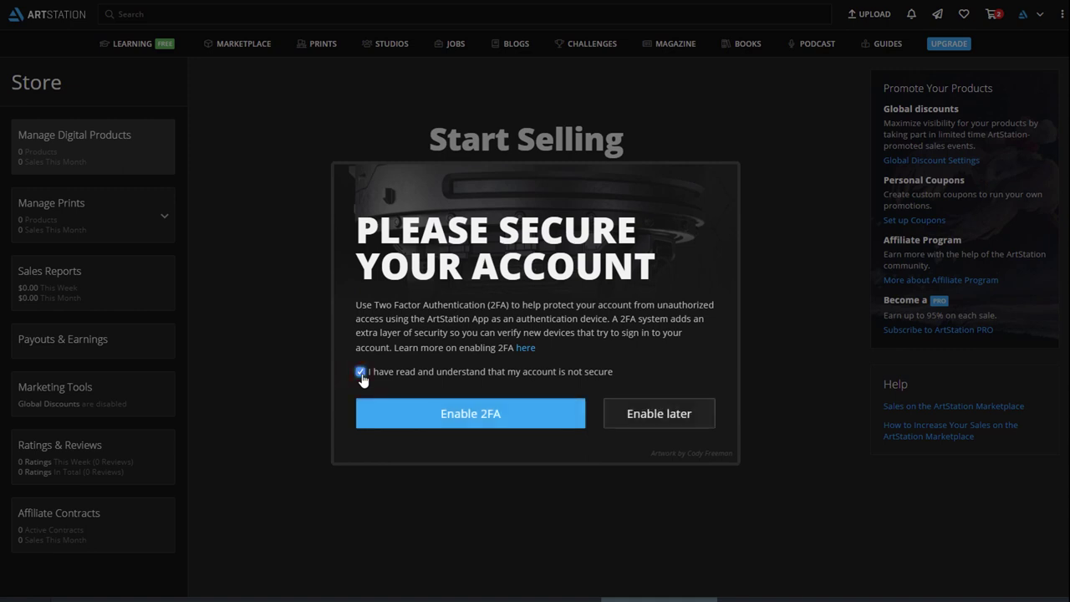
left_click(618, 427)
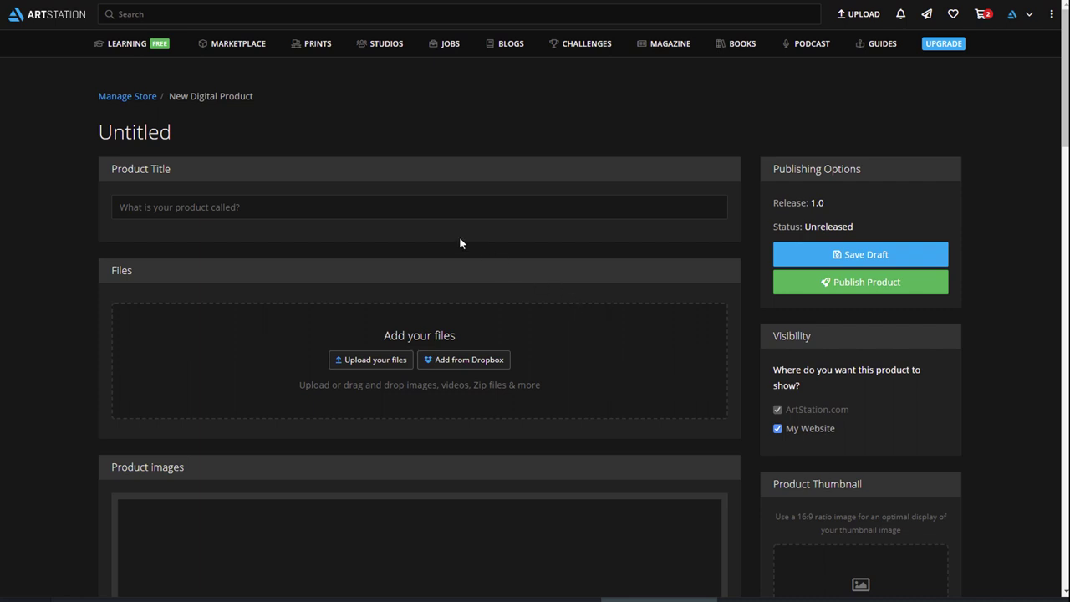
- Paste the title 'Gouache Brushes for Procreate All Sets' and upload the Gouache brushes zip
left_click(369, 206)
type("Gouache Brushes for Procreate All Sets")
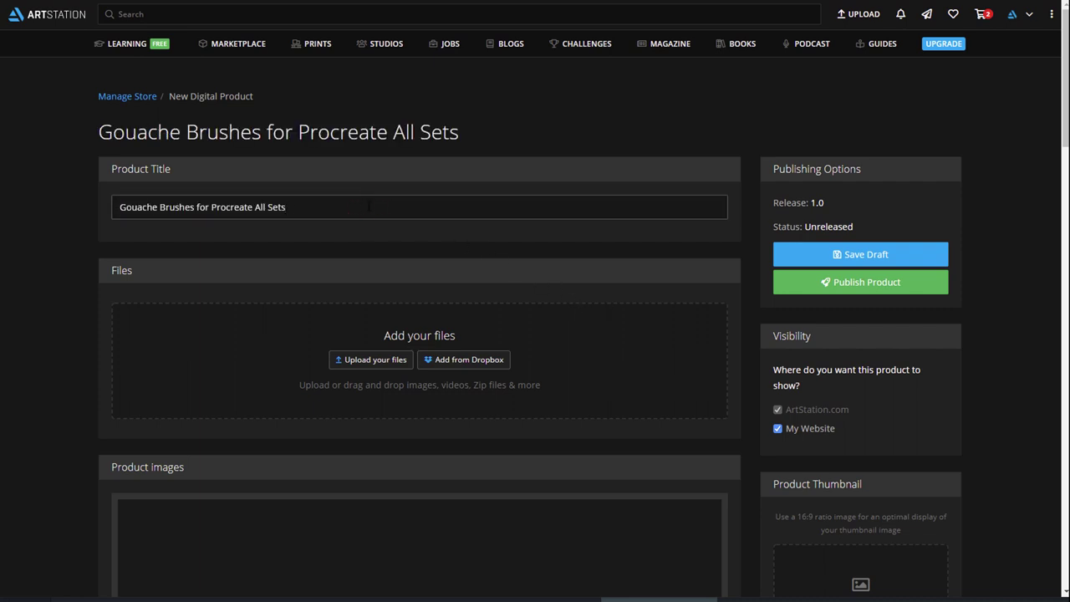
left_click(409, 362)
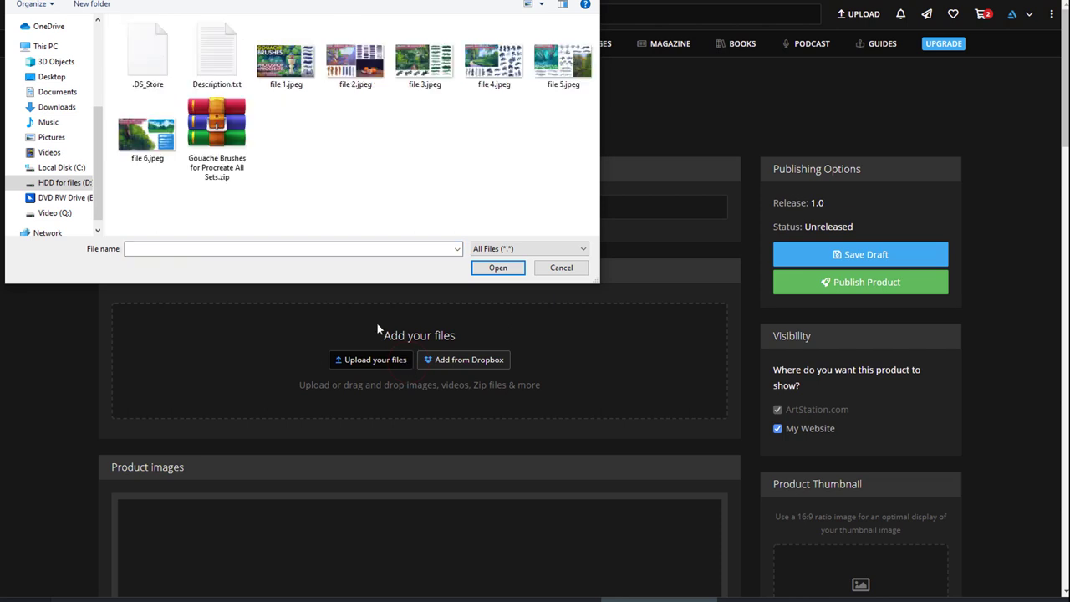
left_click(235, 136)
left_click(496, 272)
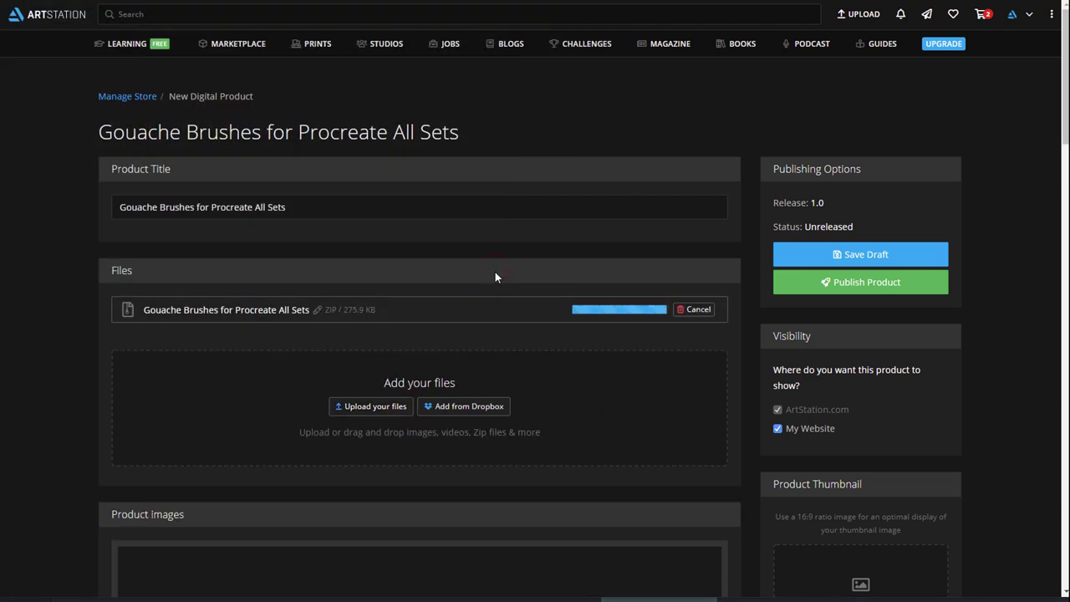
- Upload the six JPEG preview images, file 1–6.jpeg, as the product's images
scroll(510, 301, "down", 2)
scroll(516, 320, "down", 3)
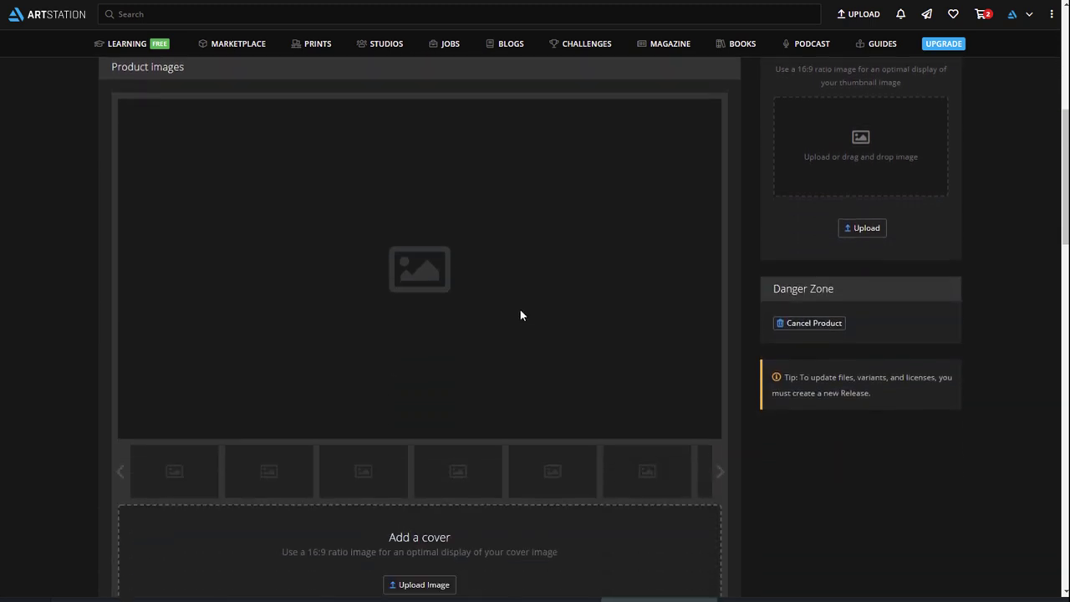
left_click(444, 584)
left_click_drag(489, 106, 118, 18)
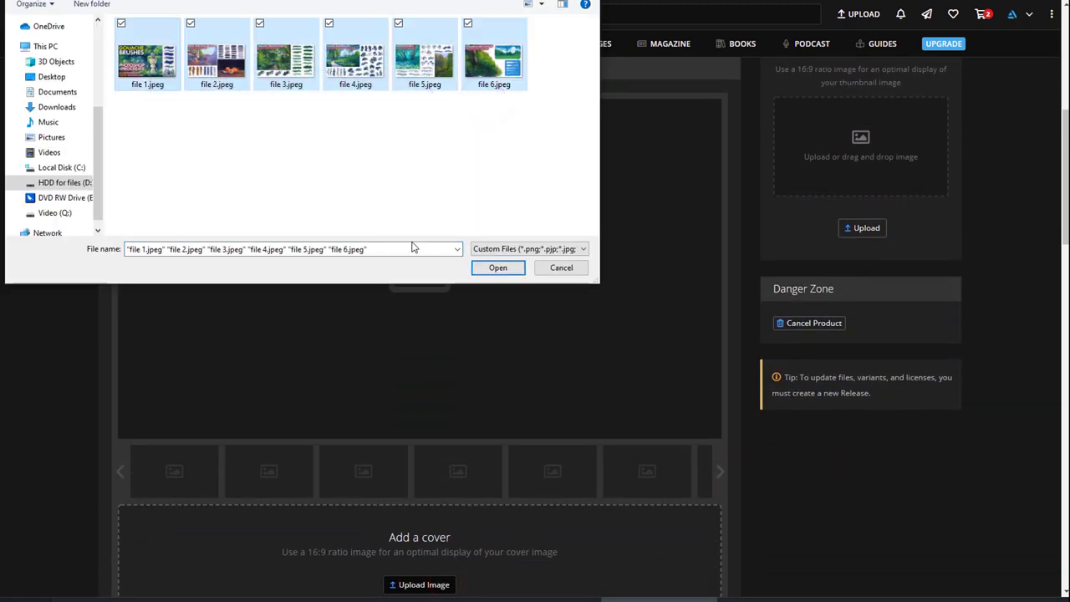
left_click(513, 269)
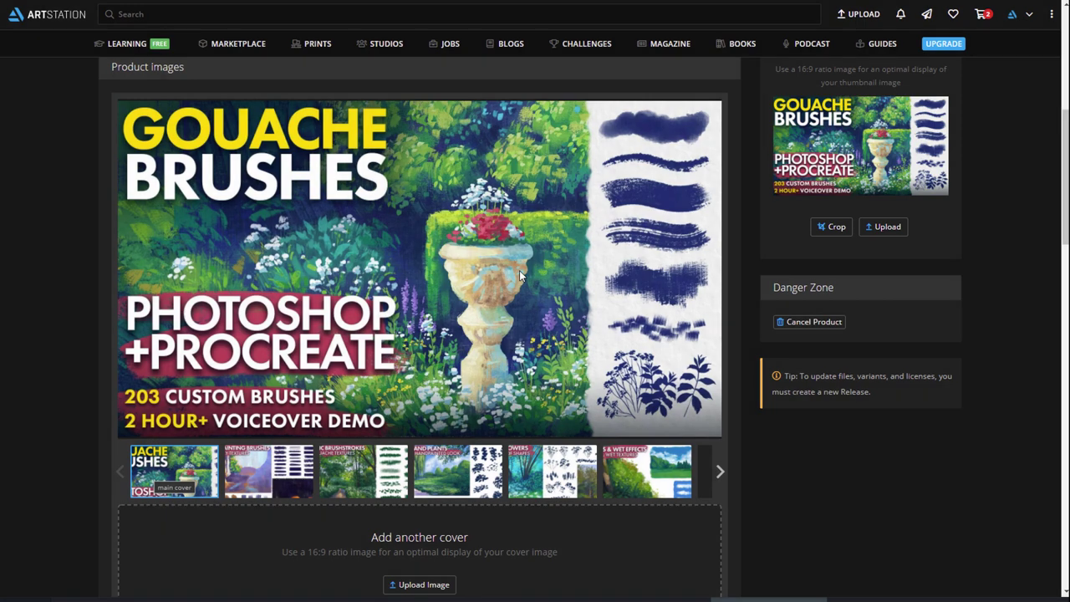
- Paste the full multi-paragraph gouache brushes description into the Description editor
scroll(519, 271, "down", 3)
scroll(535, 306, "down", 2)
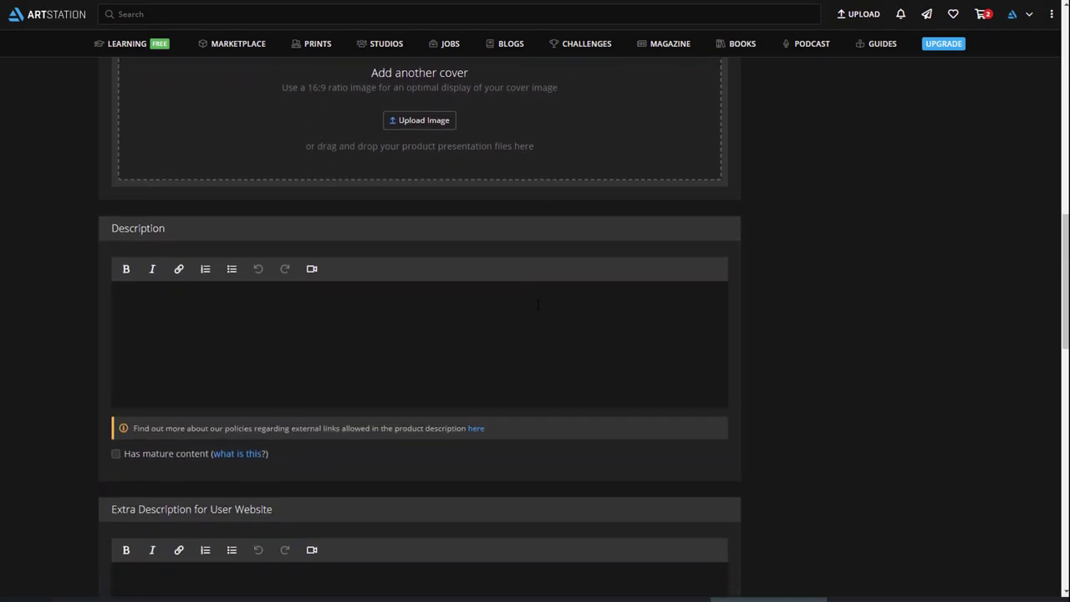
left_click(286, 305)
key("ctrl+v")
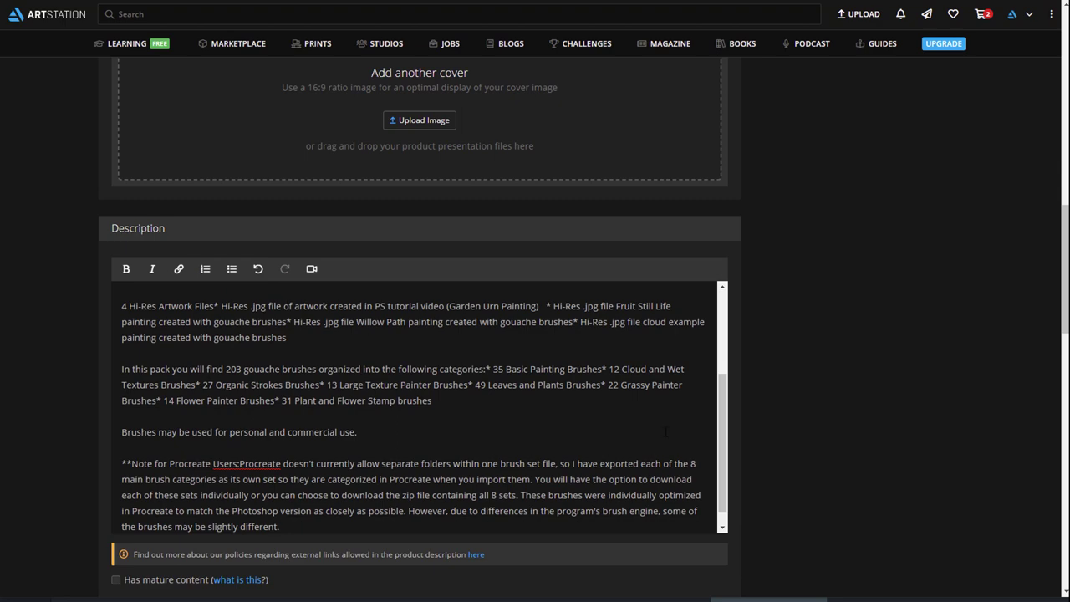
left_click_drag(726, 443, 728, 502)
- Set the product's price to 25 USD under Variants and Licenses
scroll(729, 506, "down", 1)
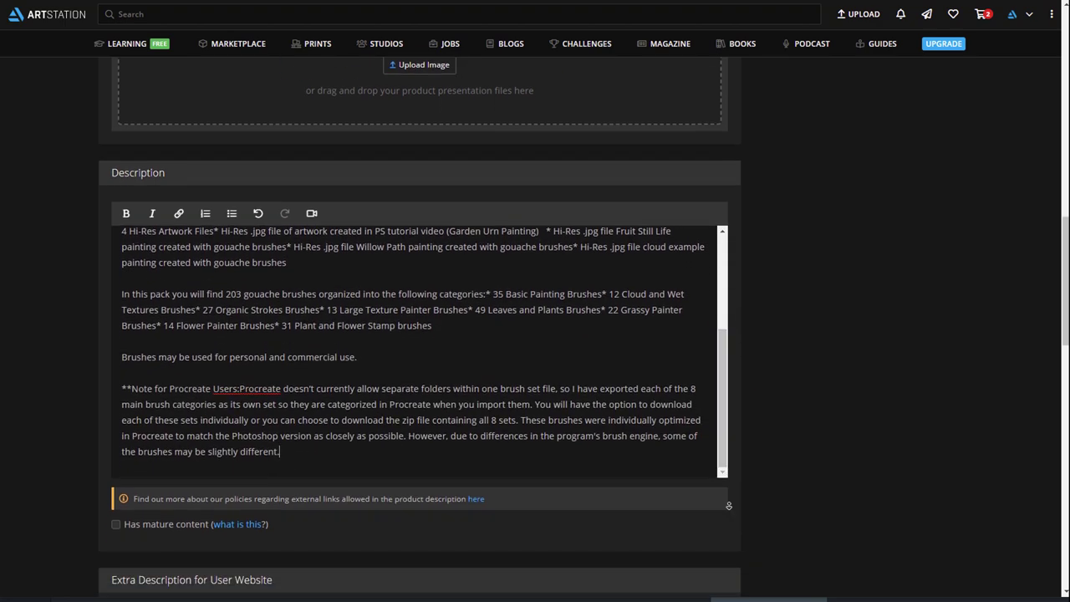
scroll(729, 506, "down", 4)
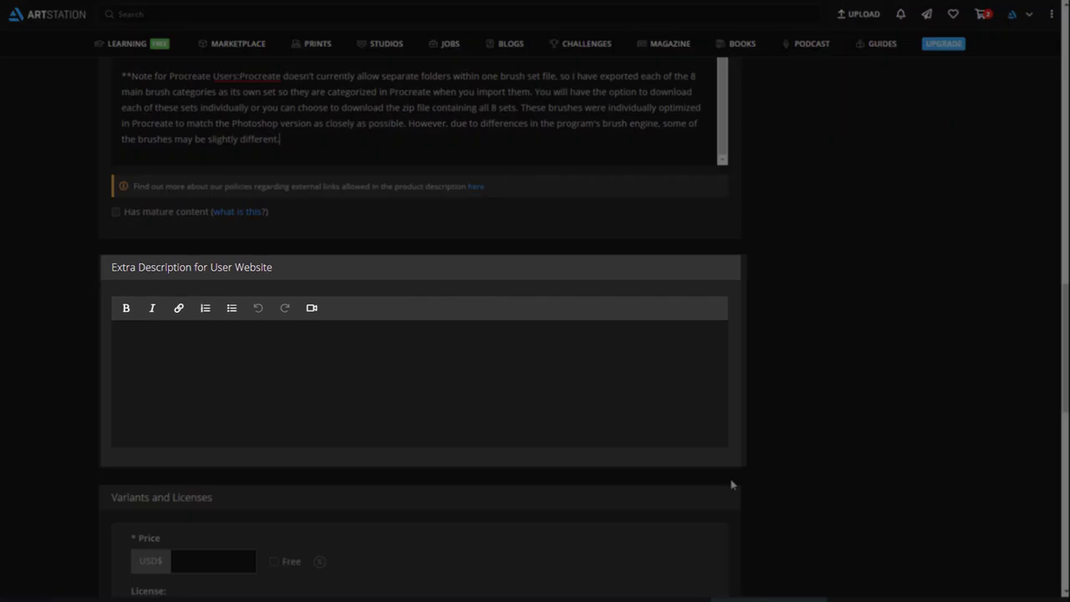
scroll(731, 485, "down", 4)
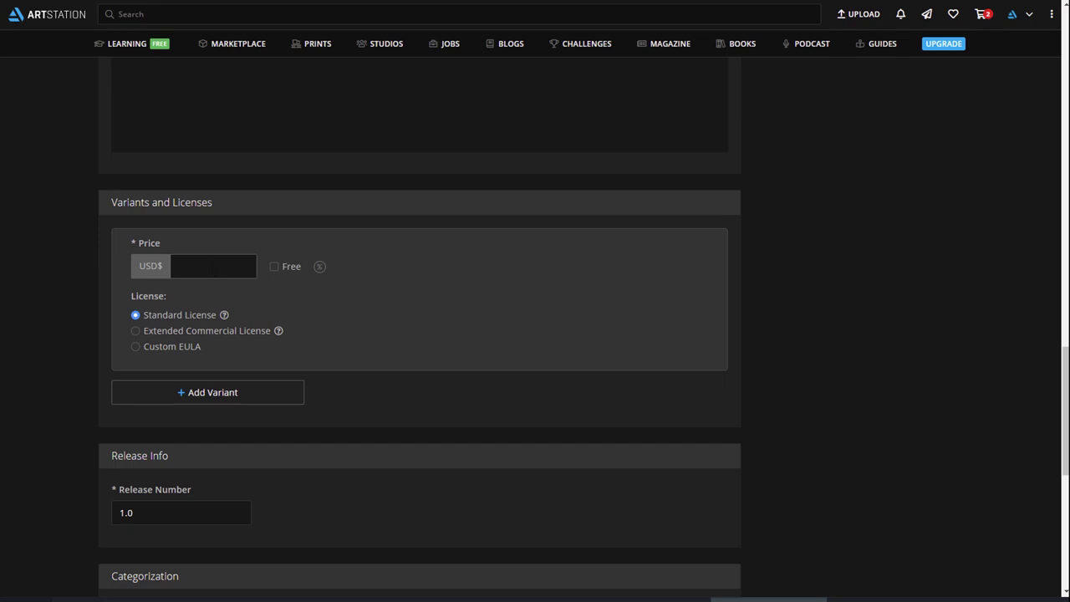
type("25")
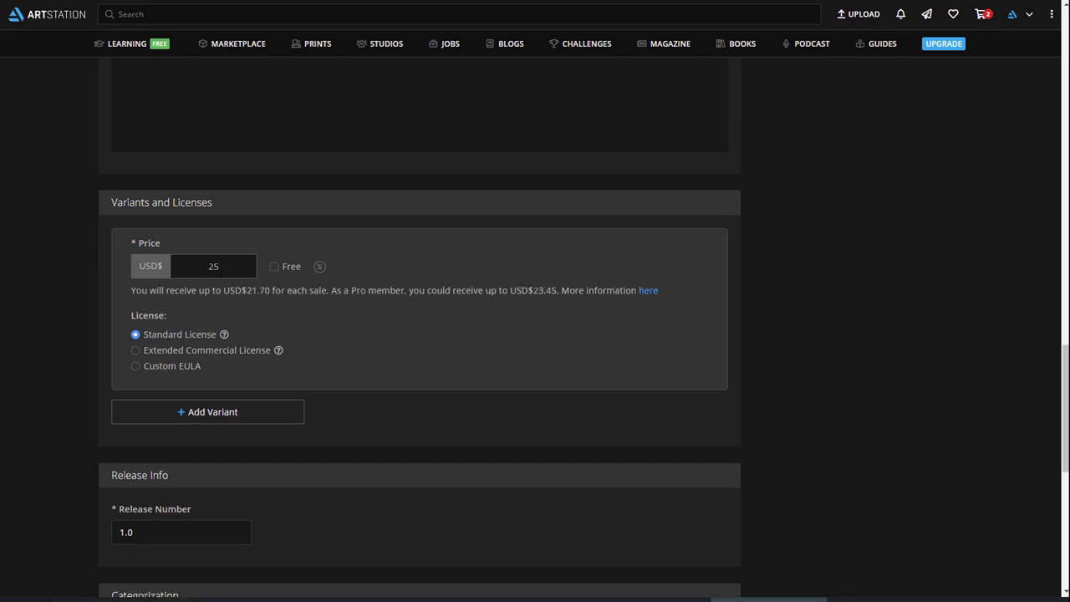
mouse_move(225, 335)
mouse_move(279, 352)
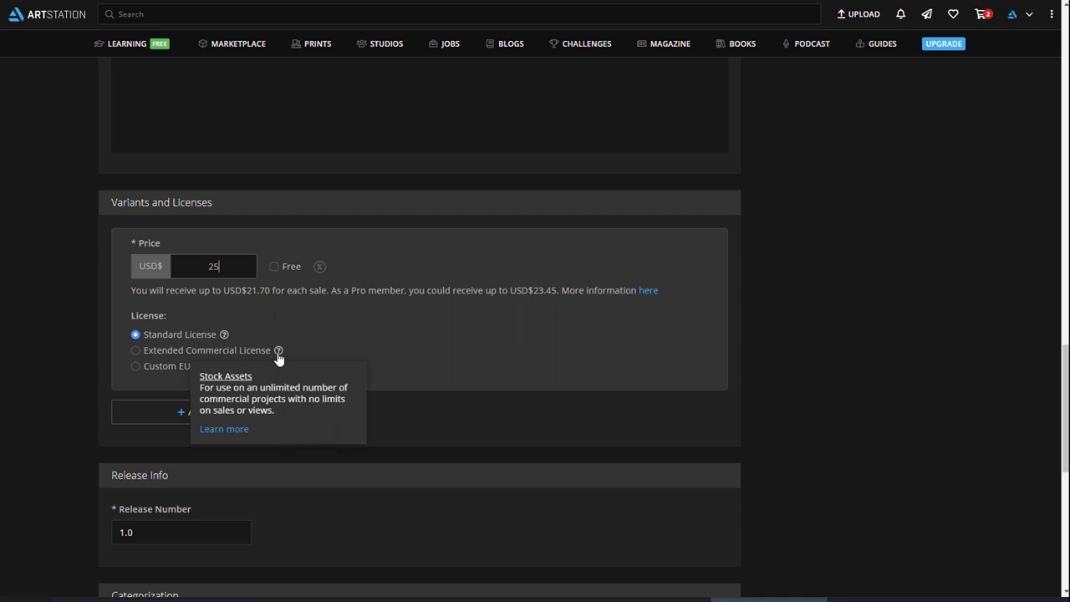
- Categorise the product as Brushes with 2D Adobe Photoshop and Procreate subcategories
scroll(418, 418, "down", 5)
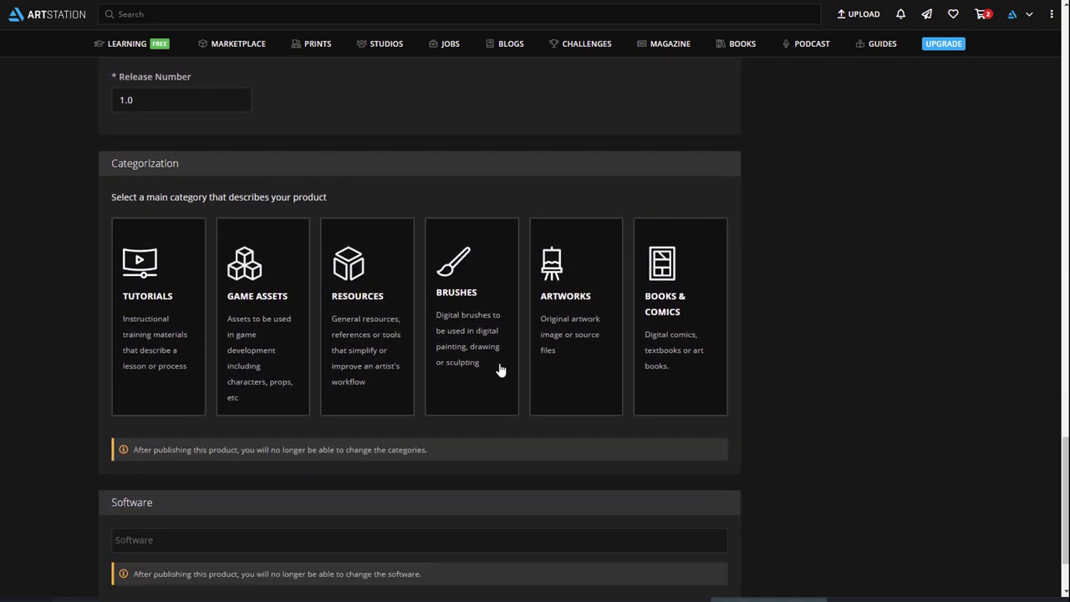
left_click(496, 372)
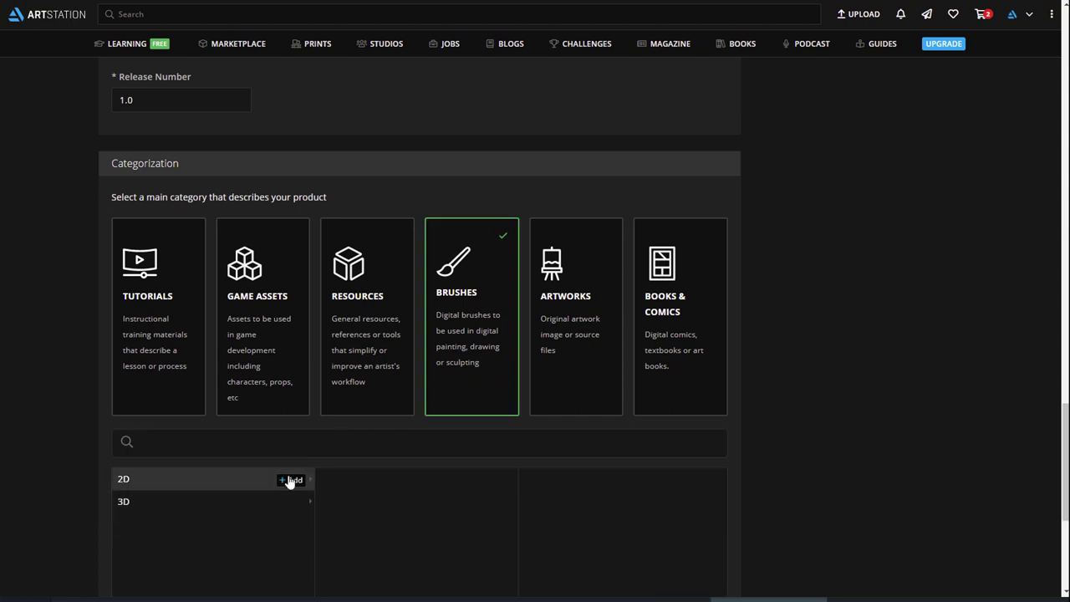
left_click(289, 479)
left_click(497, 482)
left_click(499, 527)
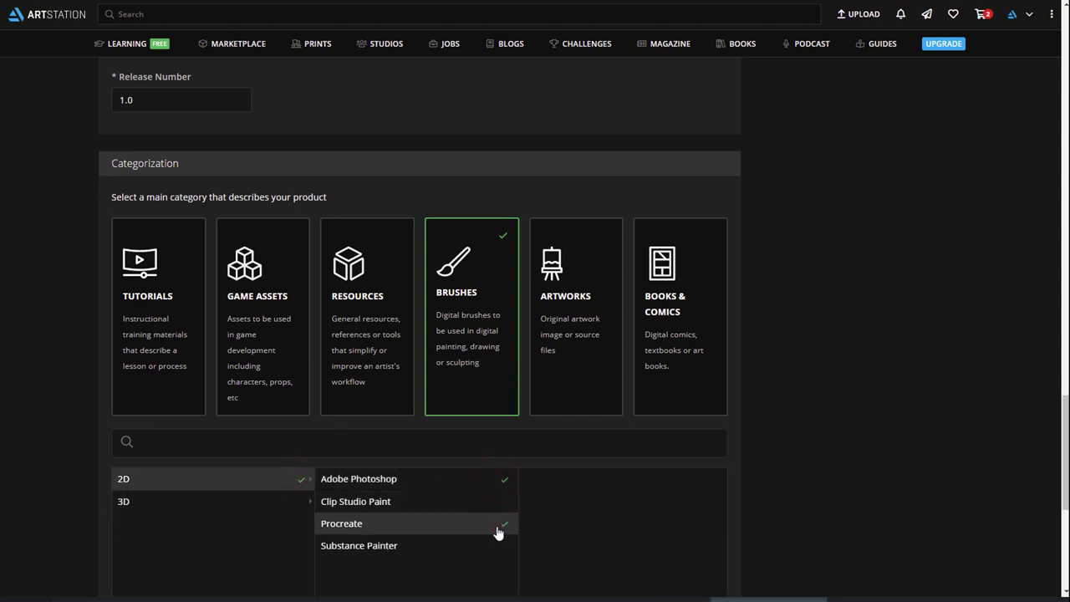
- List Photoshop CC and Procreate as the software used
scroll(499, 531, "down", 5)
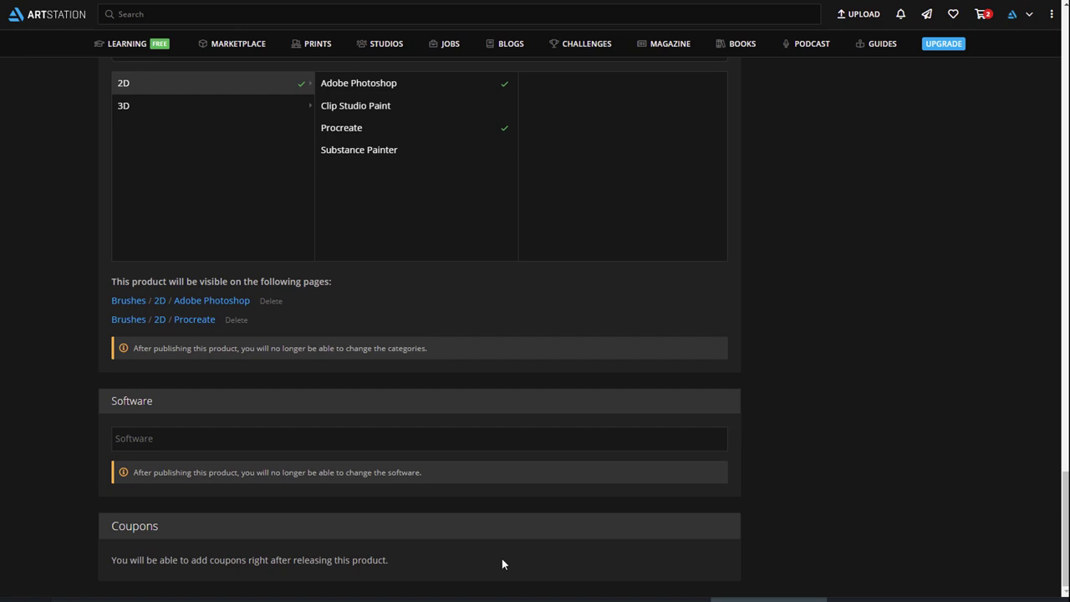
left_click(270, 438)
type("phot")
left_click(229, 509)
type("pro")
left_click(209, 464)
- Publish the Gouache Brushes product publicly, then head to the Prints page
scroll(370, 416, "up", 8)
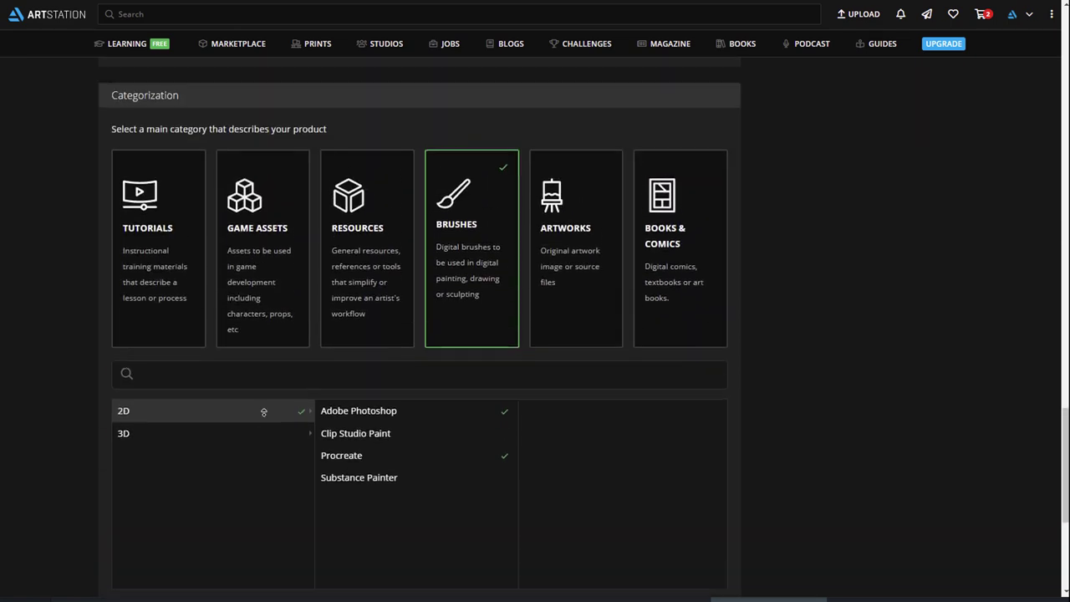
scroll(370, 417, "up", 10)
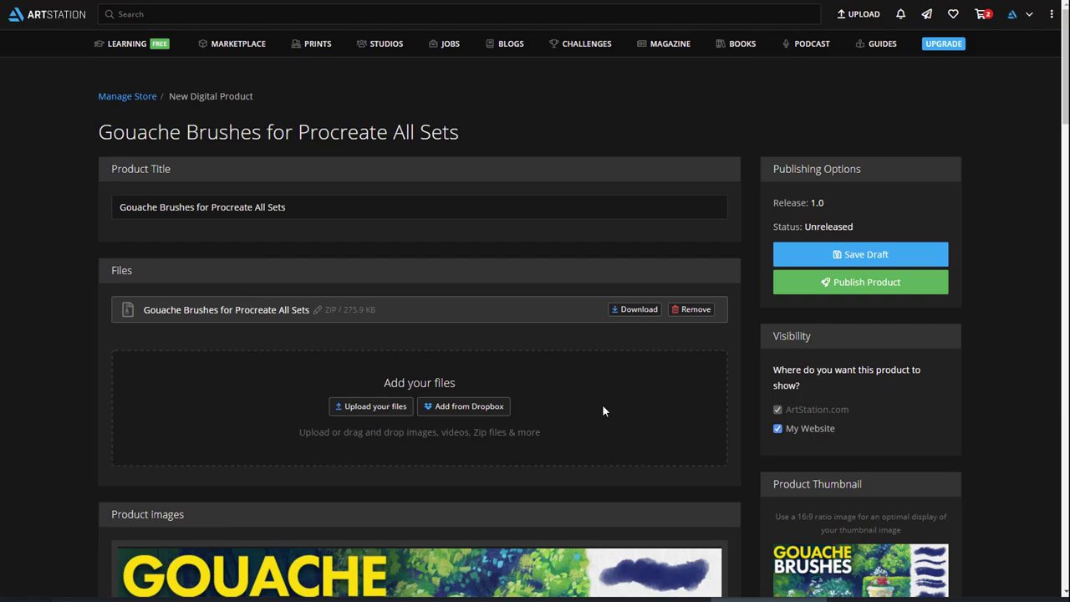
left_click(784, 287)
left_click(567, 152)
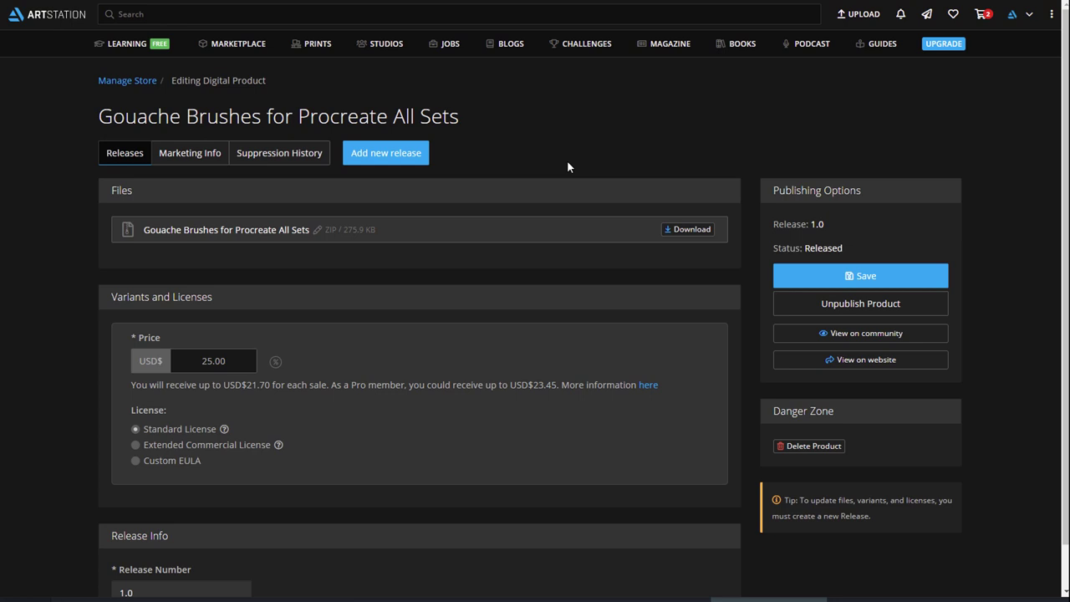
left_click(299, 55)
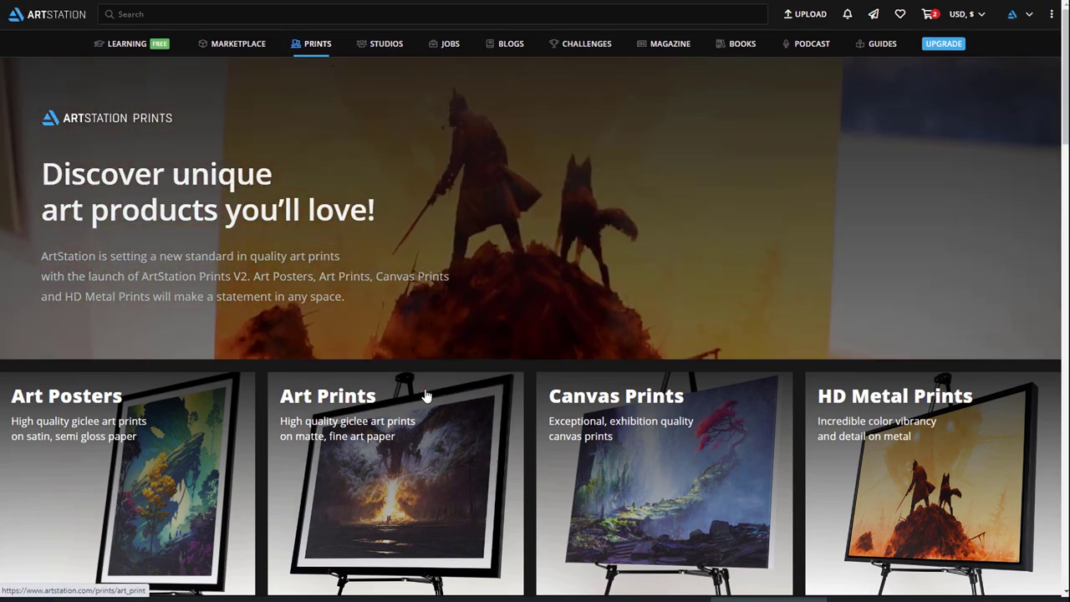
- Browse the Art Prints listings filtered to the Animation and Cartoon subjects
left_click(427, 397)
middle_click(430, 349)
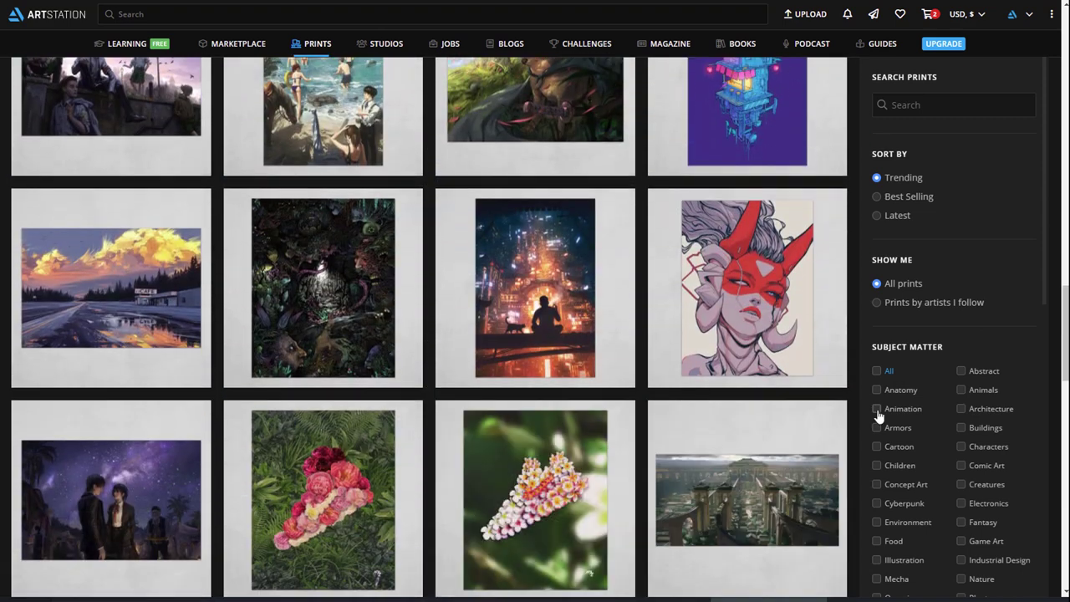
left_click(877, 409)
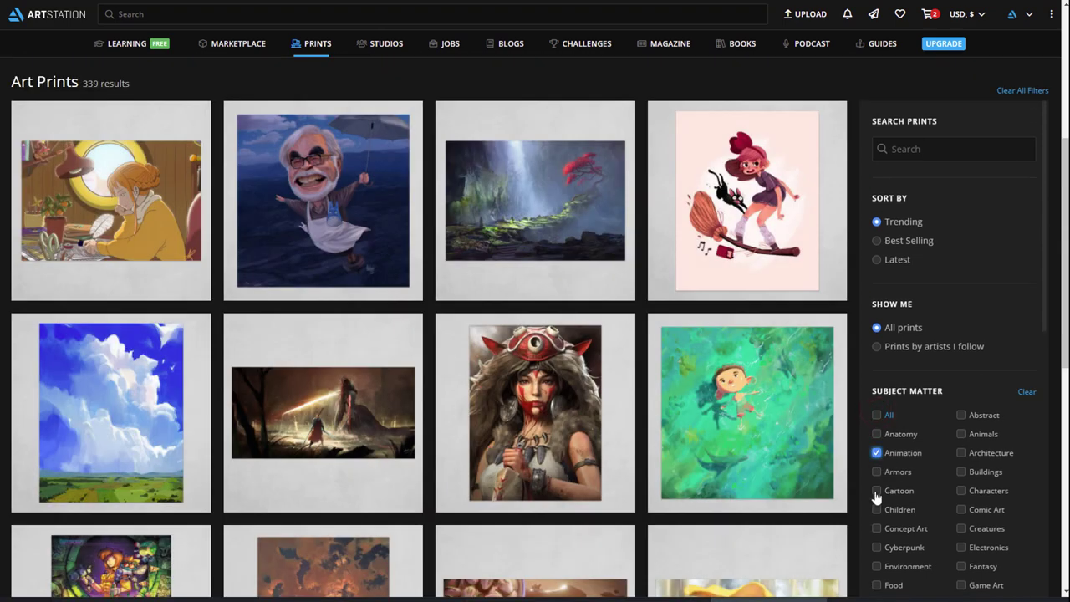
left_click(877, 491)
middle_click(638, 447)
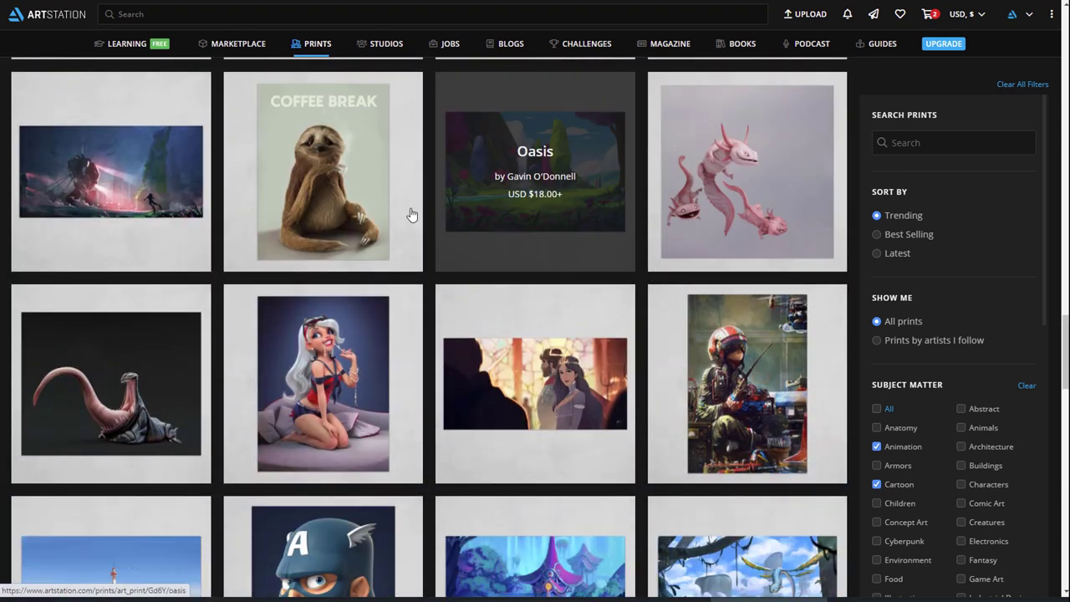
- Preview the Sloth Coffee Break canvas print and the SPACE CADET HD Metal Print at 40x60in
left_click(361, 203)
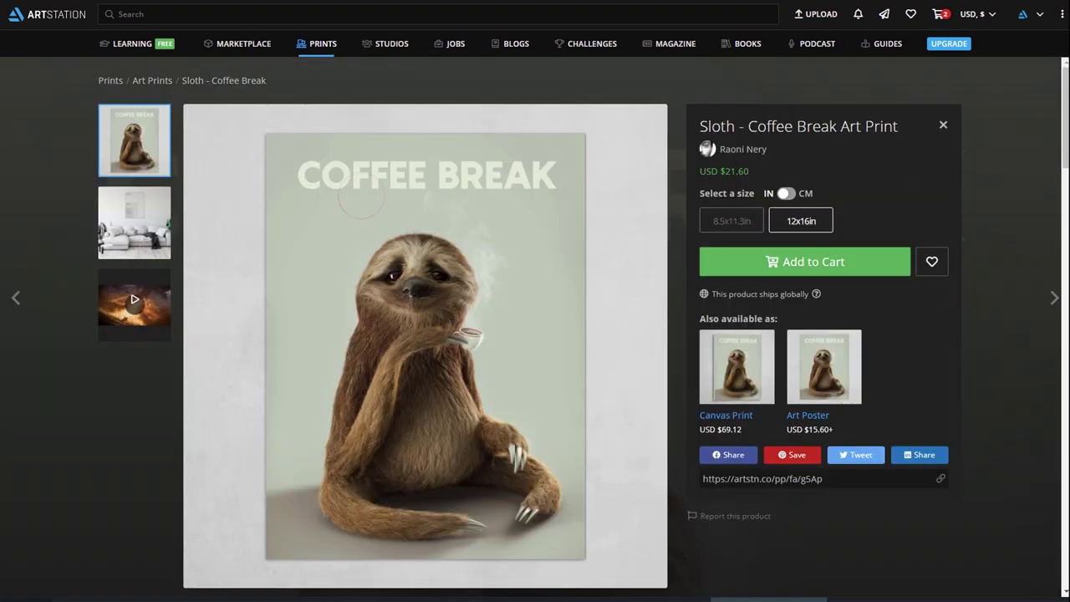
left_click(759, 383)
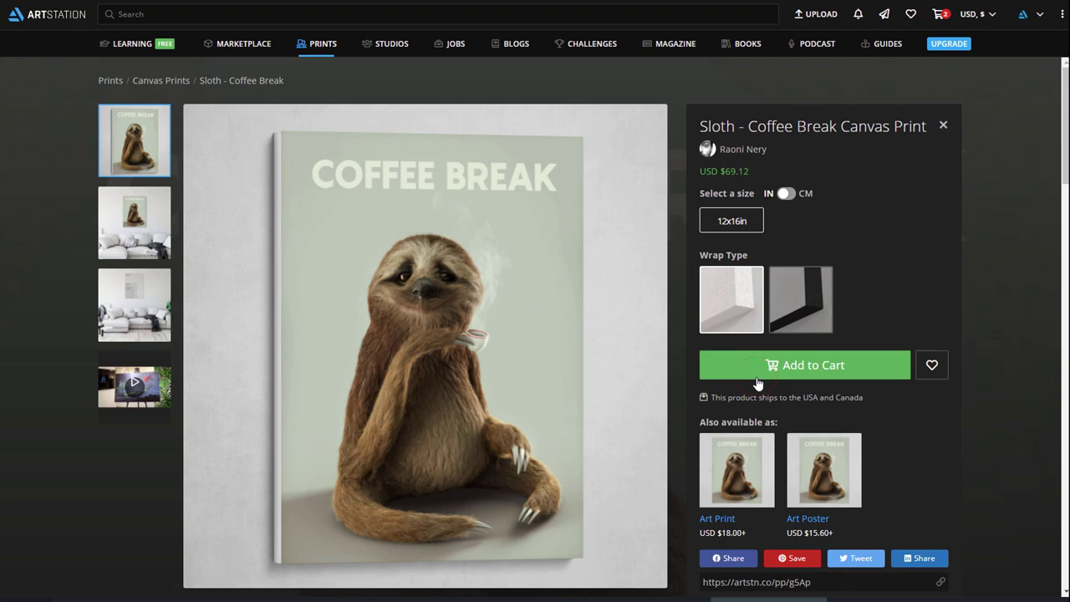
key("Escape")
left_click(192, 397)
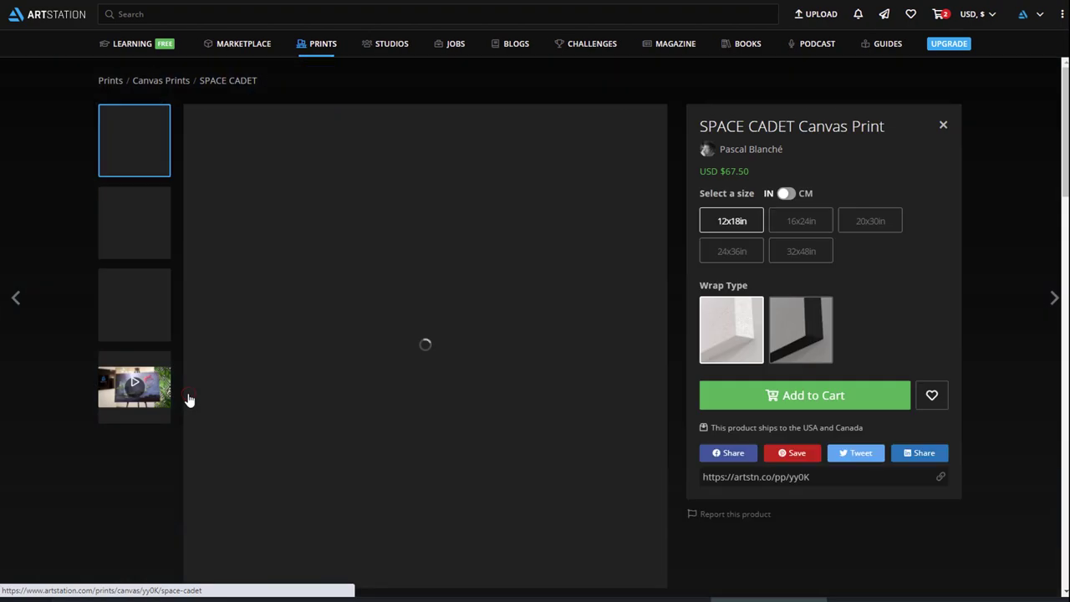
left_click(882, 529)
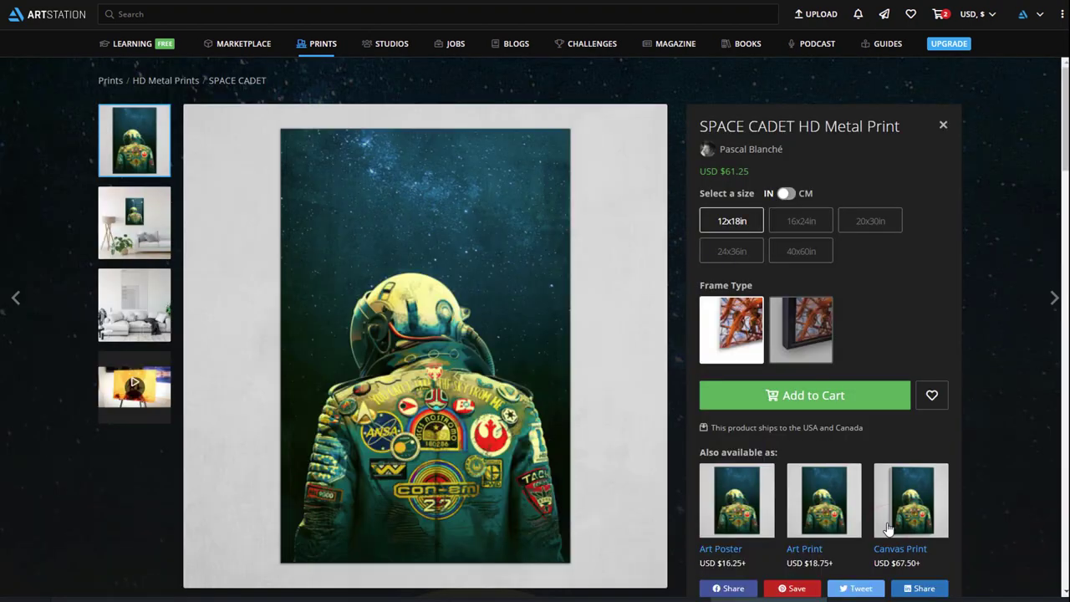
left_click(816, 227)
left_click(822, 254)
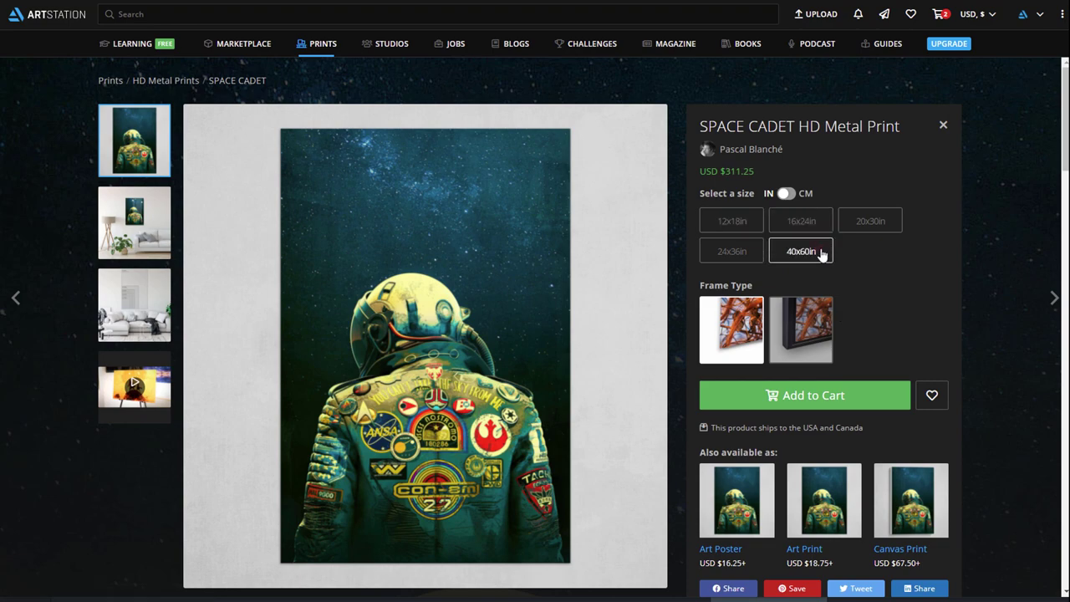
- Add The King of the Golden Hall HD Metal Print in 24x16in to the cart
left_click(323, 43)
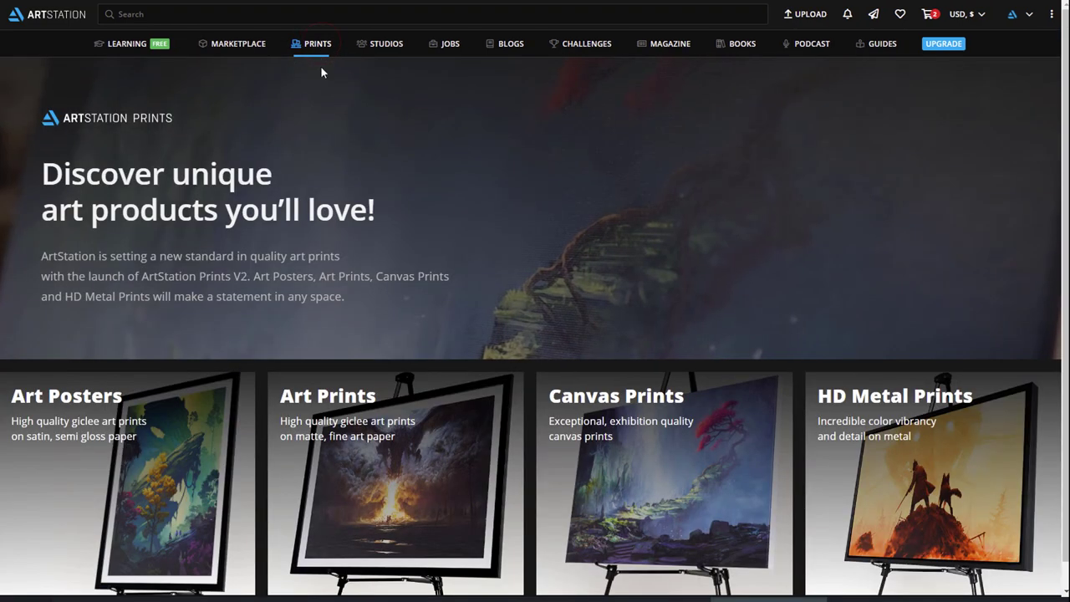
left_click(831, 578)
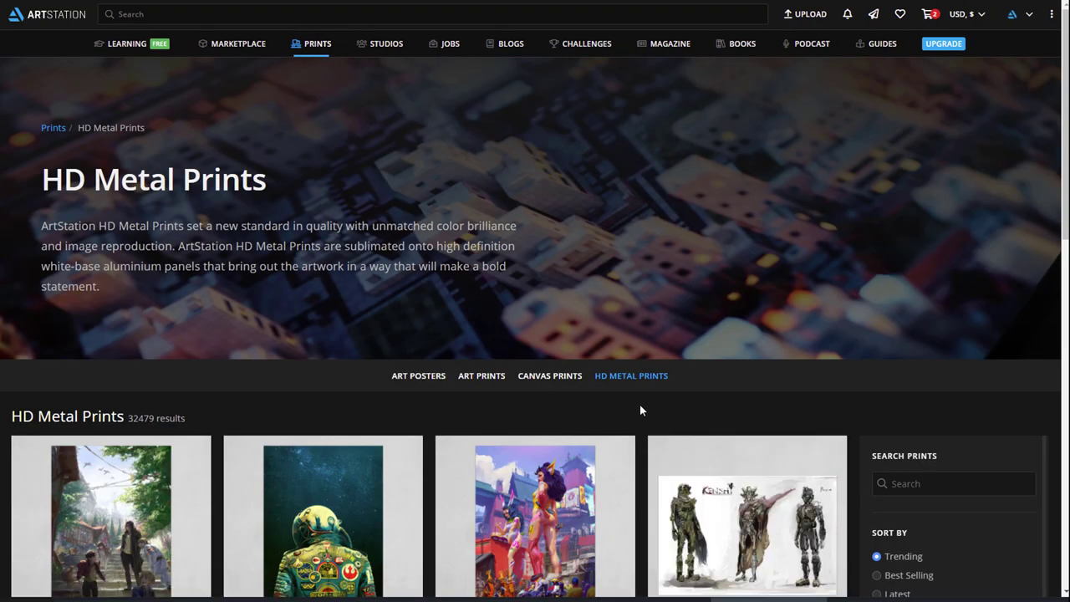
scroll(641, 448, "down", 2)
scroll(641, 448, "down", 8)
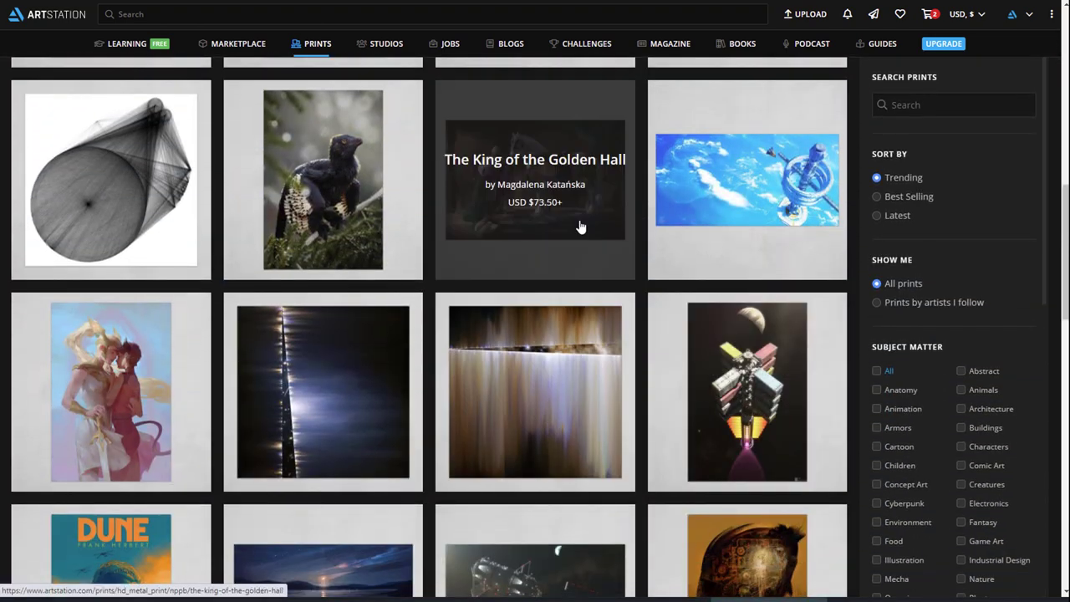
left_click(578, 227)
left_click(799, 247)
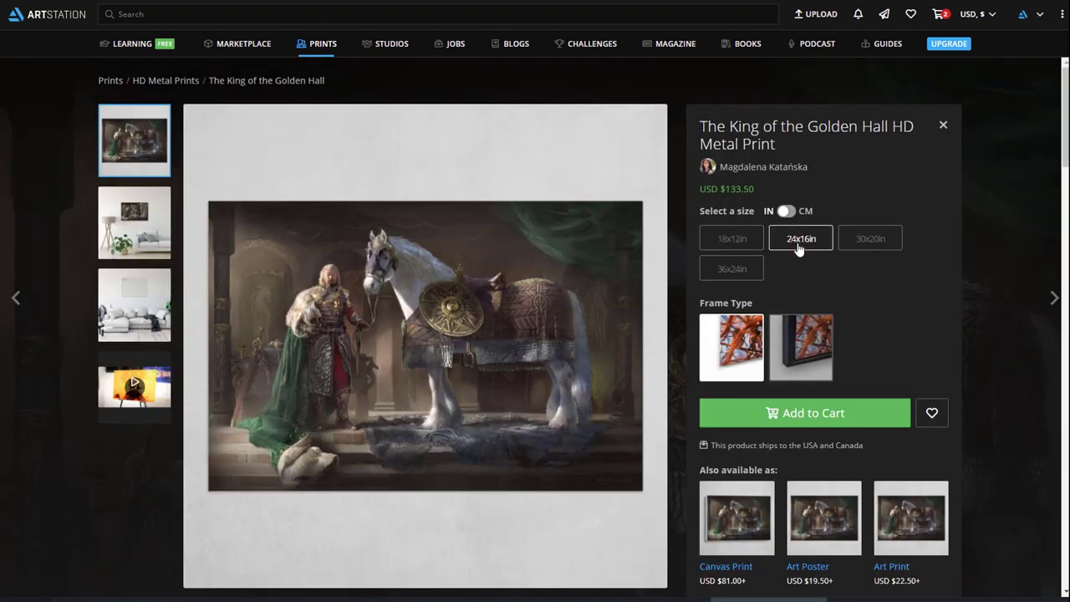
left_click(892, 408)
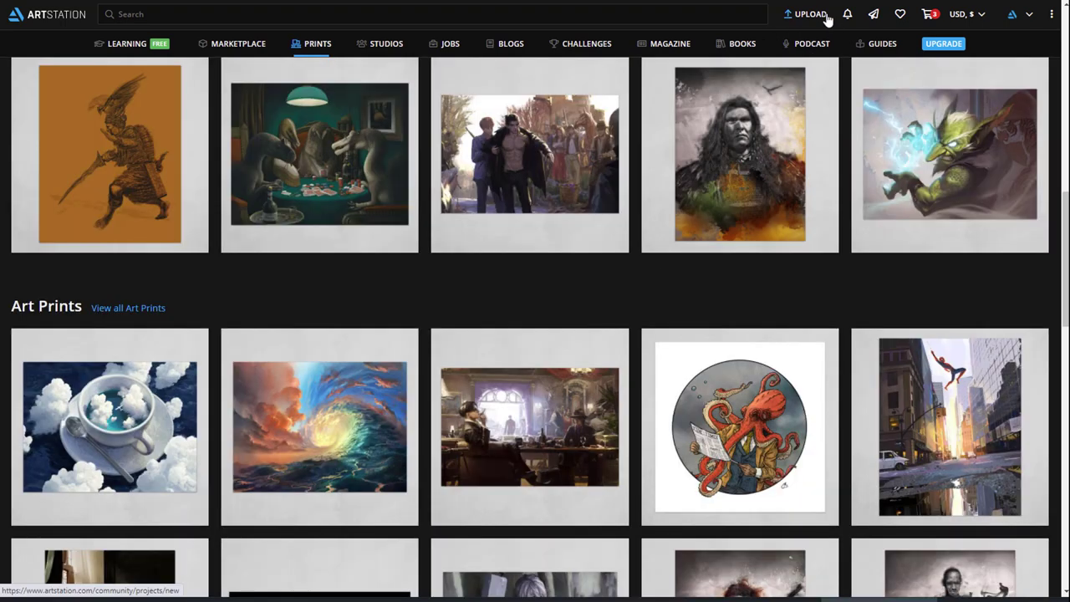
- Create a new print from Project 77 Red.jpeg, cropped to the full 7200x4800px image, and save it
mouse_move(815, 15)
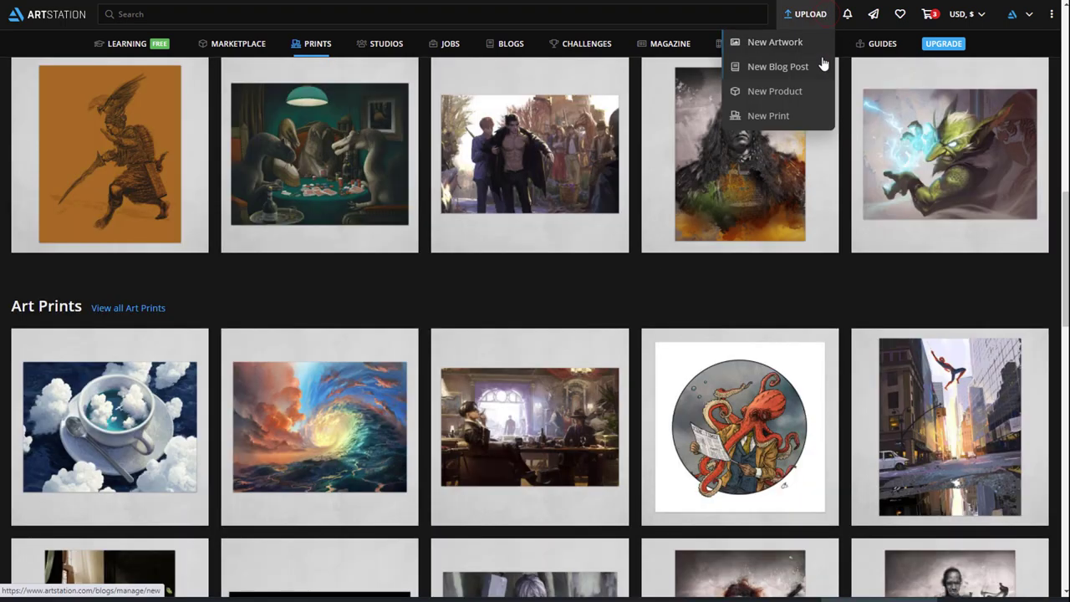
left_click(813, 122)
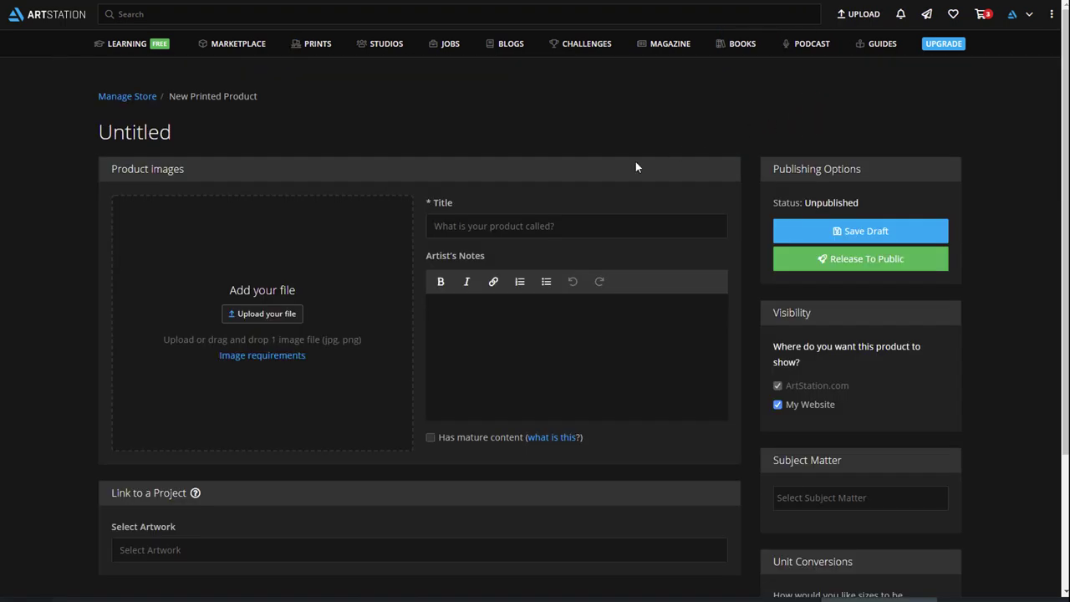
left_click(297, 317)
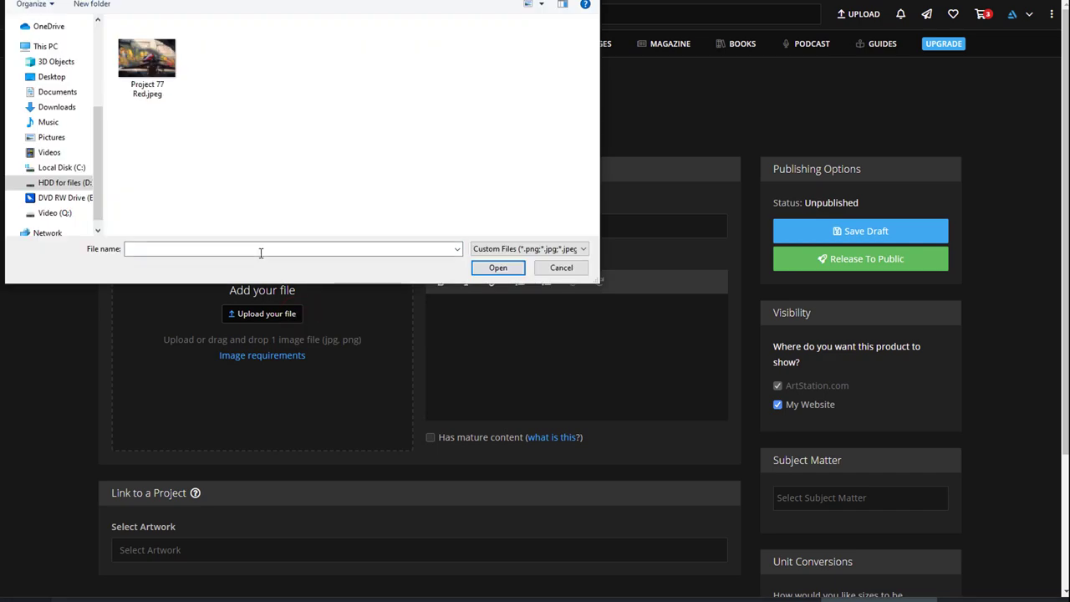
left_click(163, 75)
left_click(486, 263)
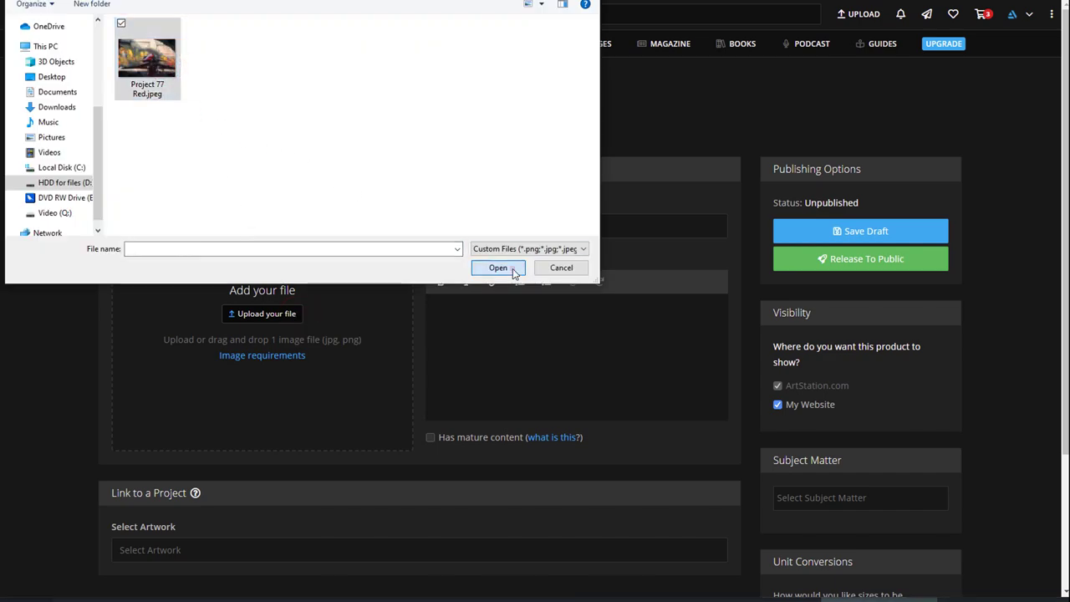
left_click_drag(472, 237, 519, 278)
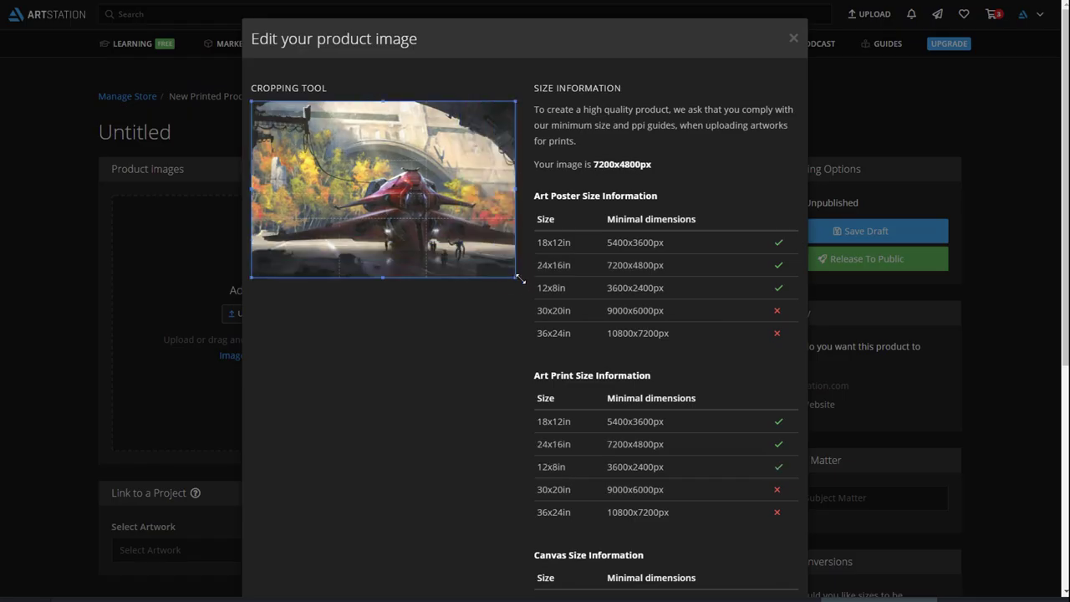
scroll(530, 303, "down", 5)
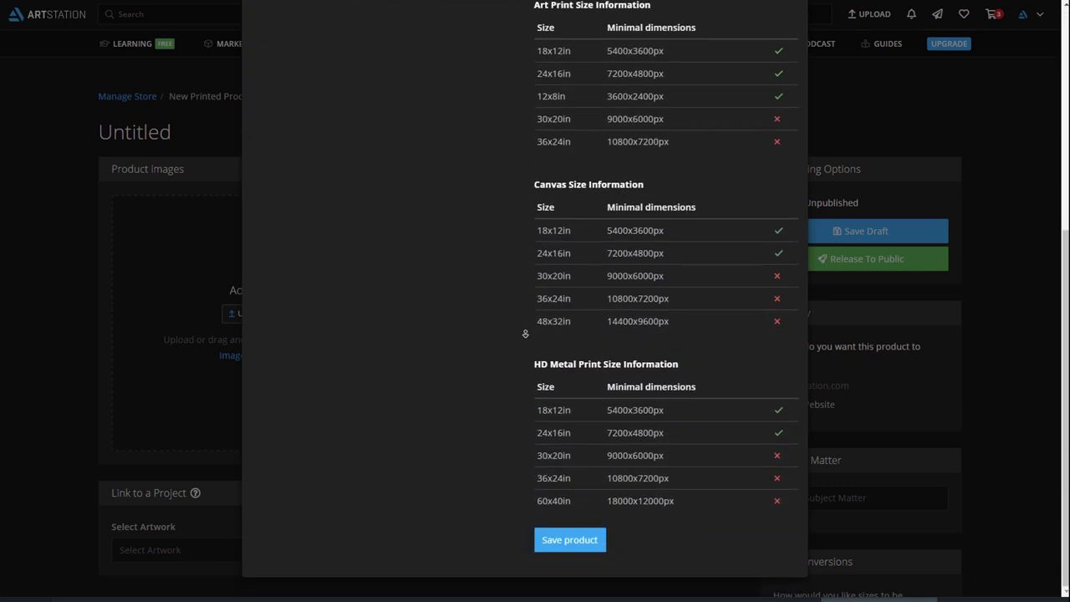
left_click(599, 540)
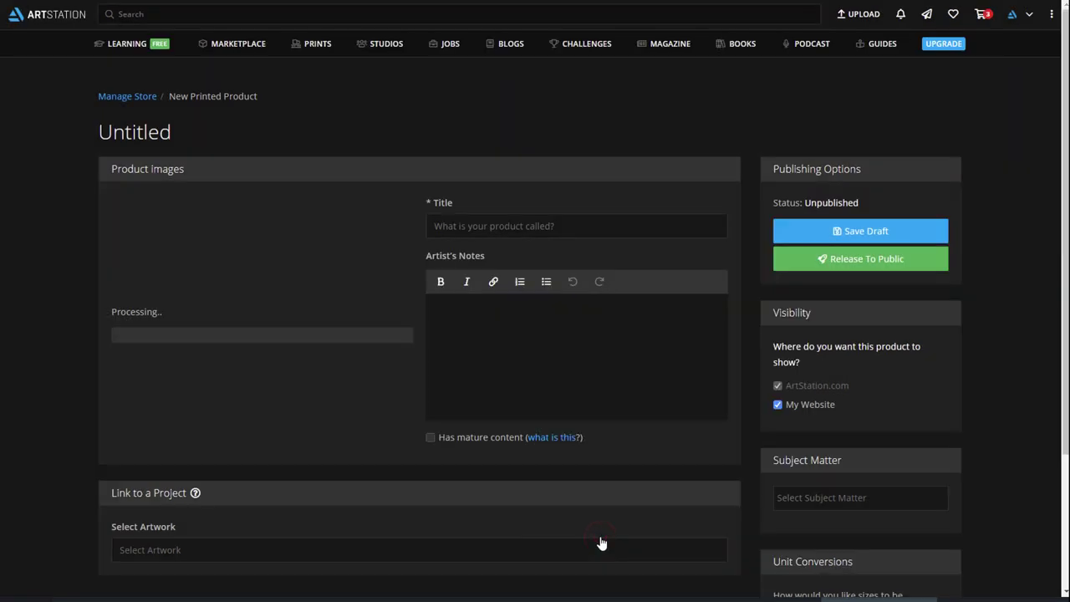
- Enter the title 'Project 77 Red', then view the Warriors artwork's HD Metal Print offer
left_click(480, 226)
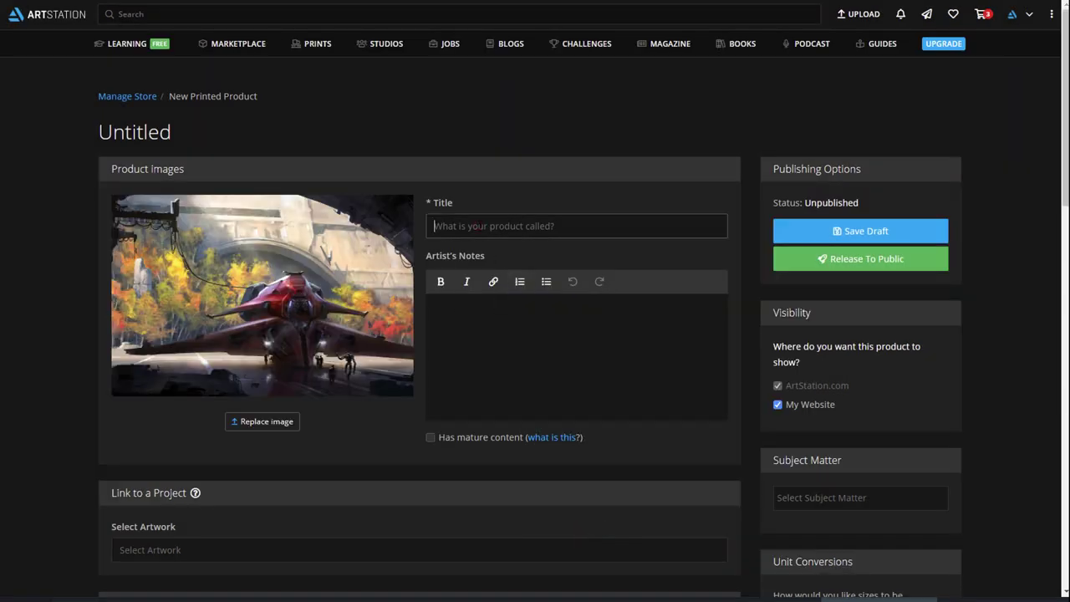
type("Project 77 Red")
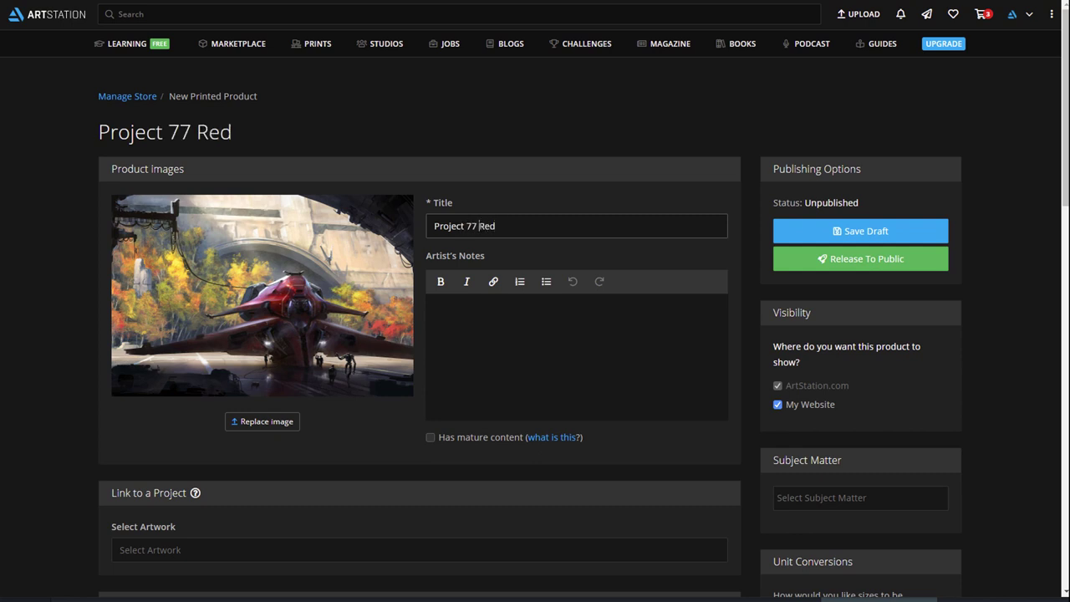
scroll(373, 239, "down", 3)
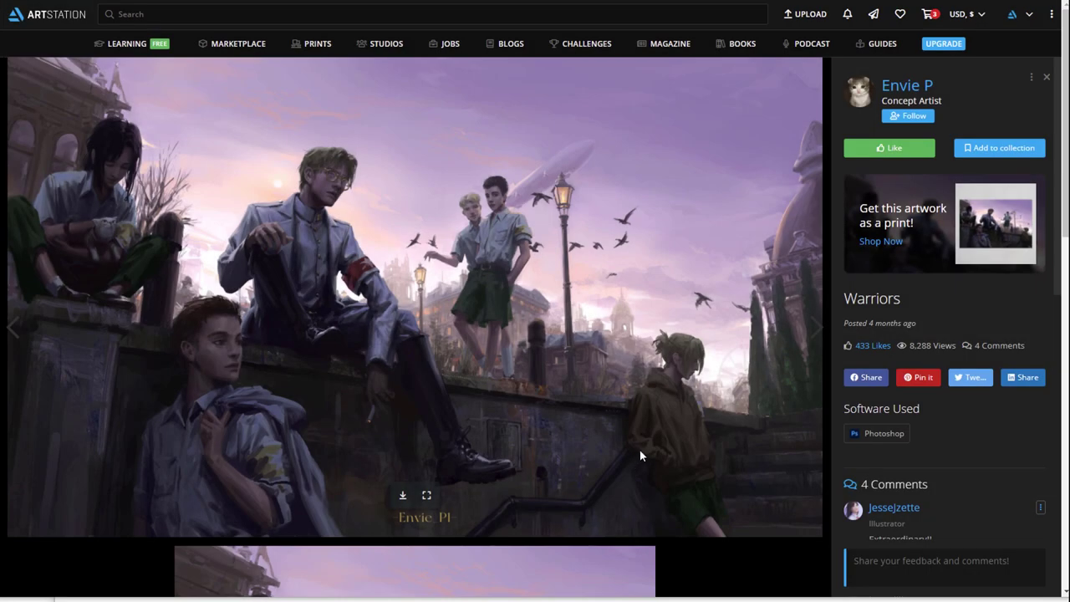
left_click(926, 266)
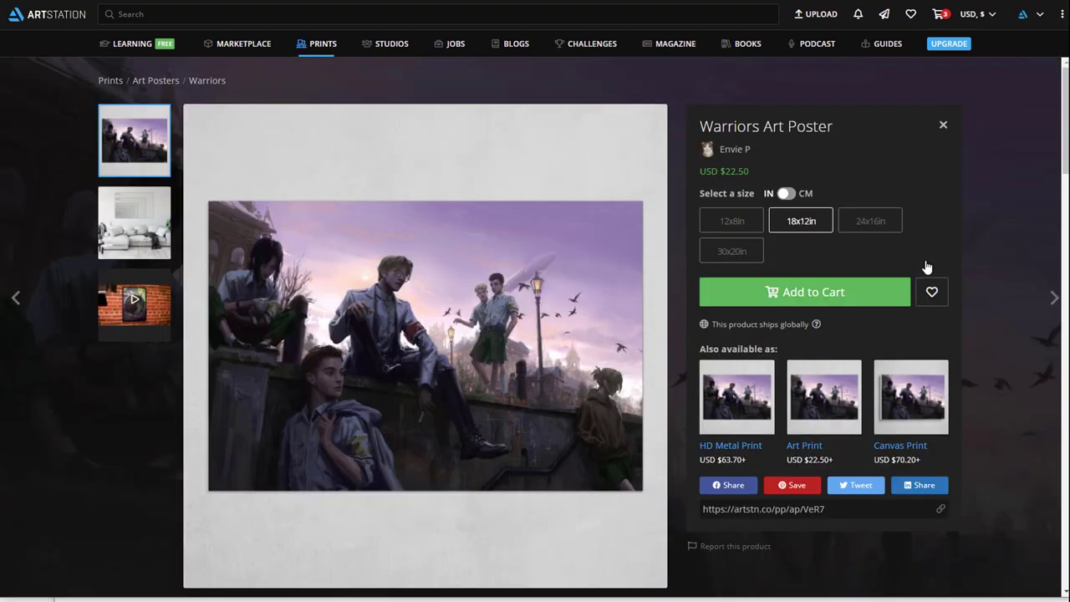
left_click(757, 390)
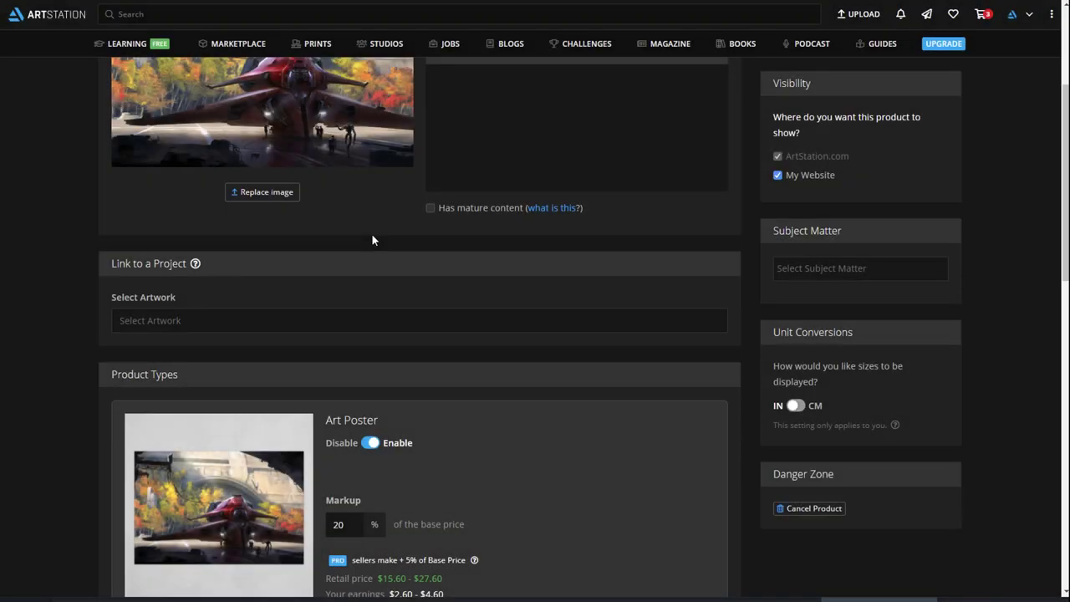
- Change the Art Poster Markup to 15 and release Project 77 Red via Release To Public
scroll(371, 233, "down", 3)
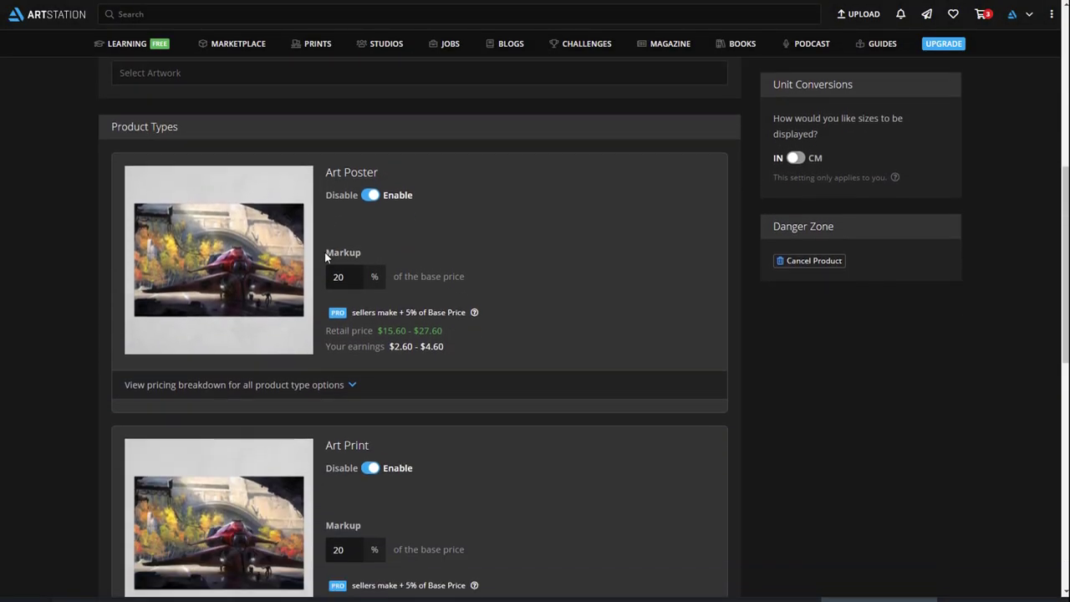
double_click(338, 277)
type("15")
scroll(566, 352, "down", 1)
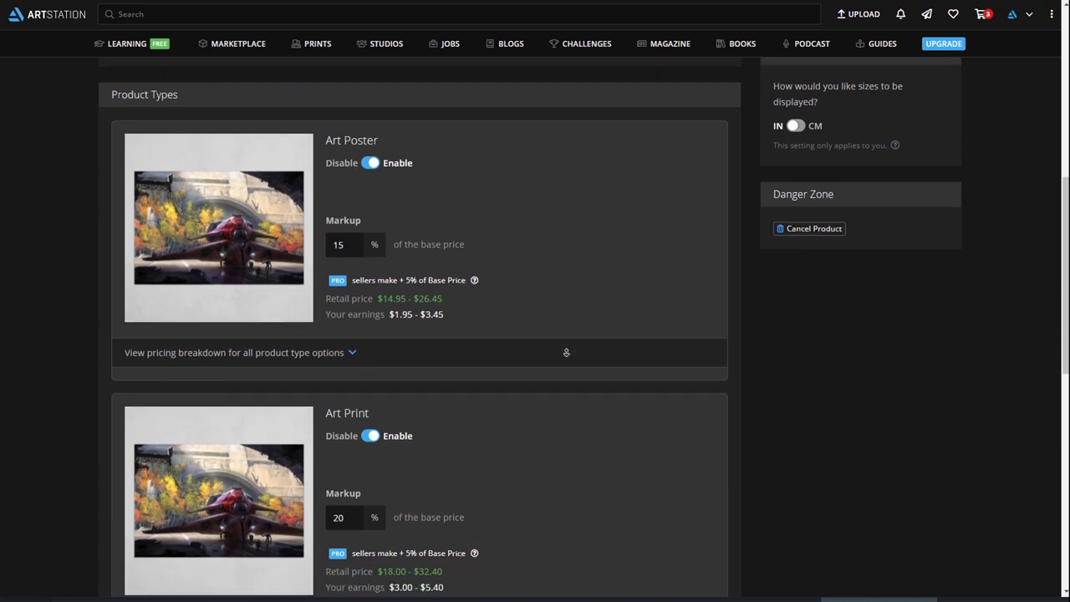
scroll(566, 352, "down", 8)
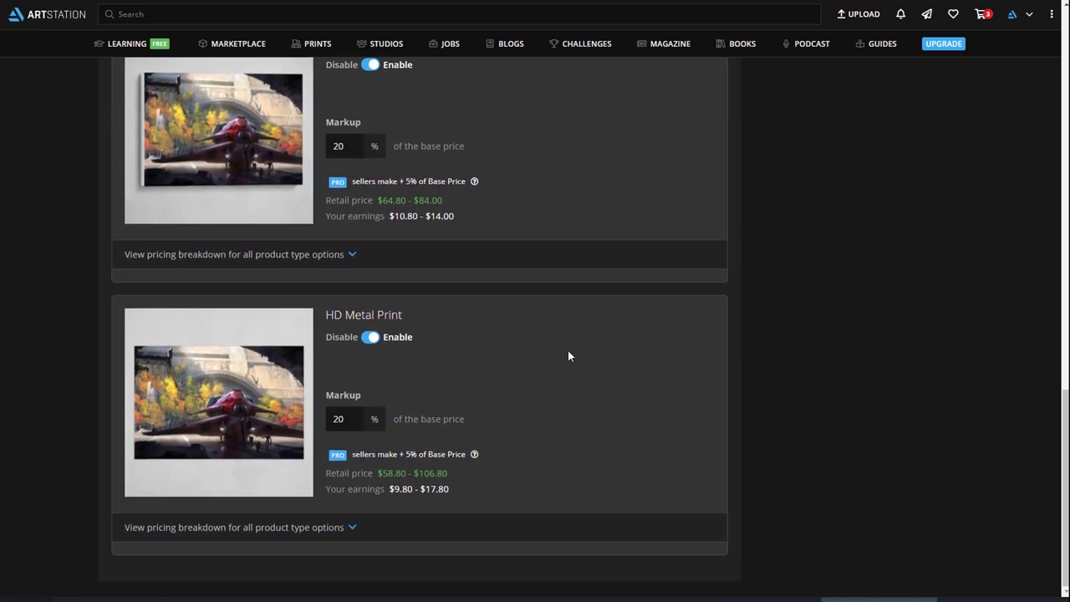
scroll(569, 354, "up", 11)
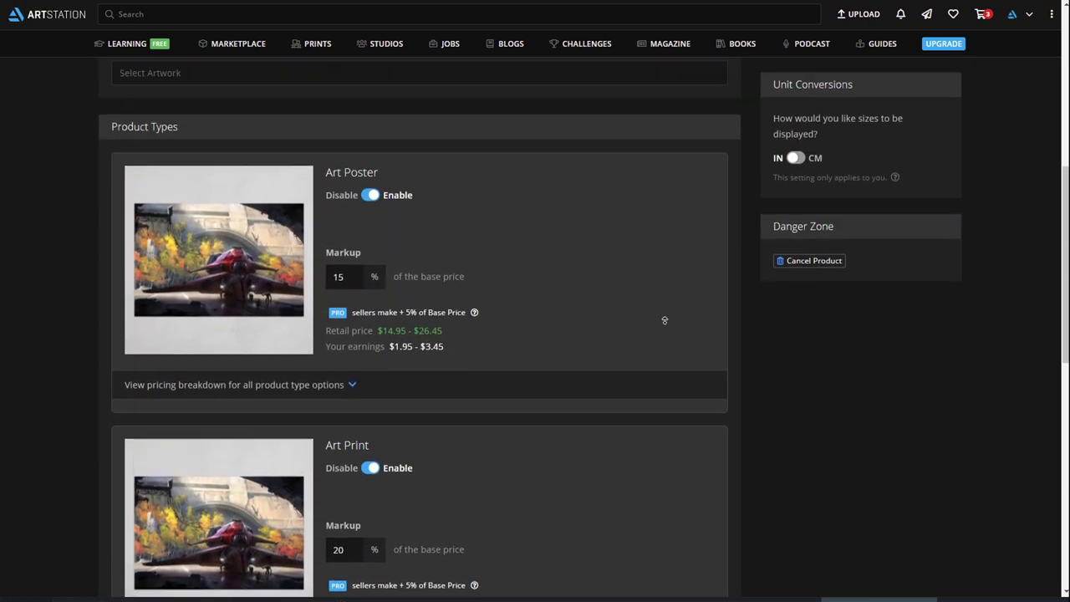
scroll(679, 313, "up", 3)
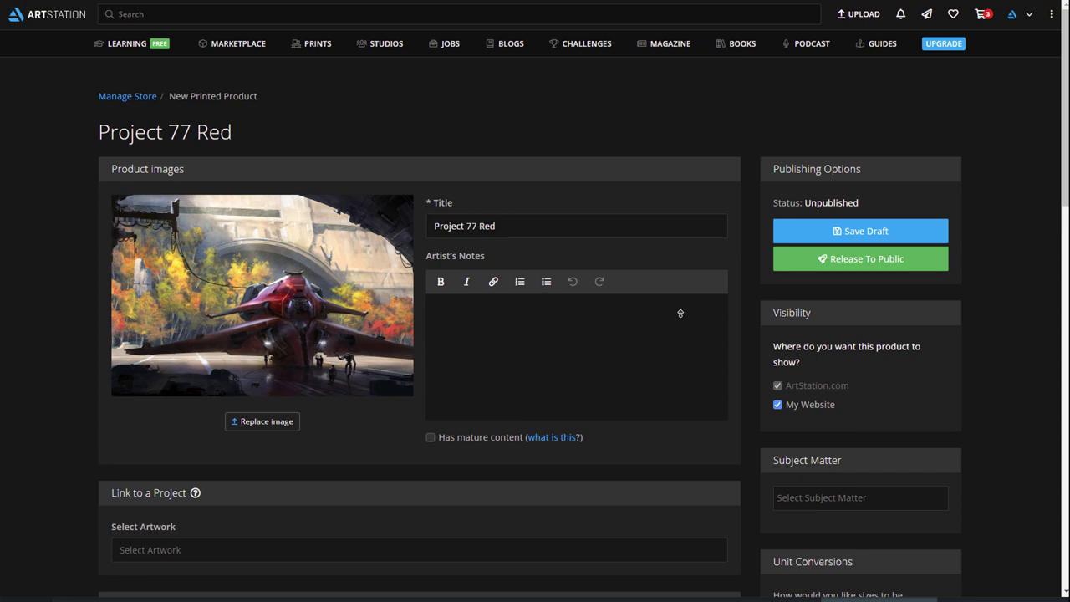
left_click(791, 267)
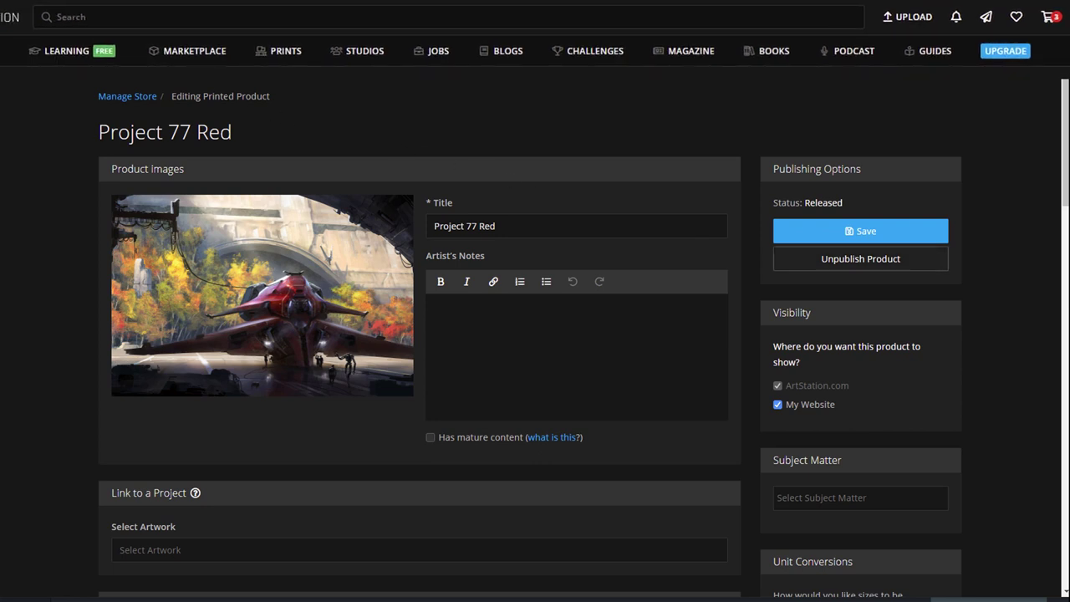
- Browse the ArchViz in Unreal Engine 4 Blockout and Digital Portrait Painting with Photoshop courses
left_click(104, 54)
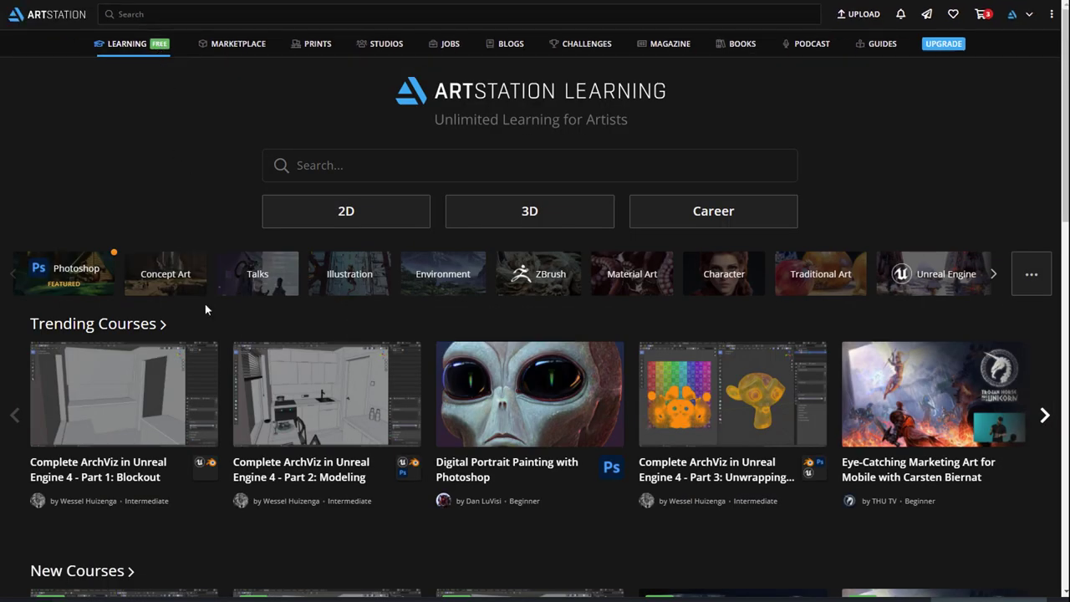
left_click(208, 362)
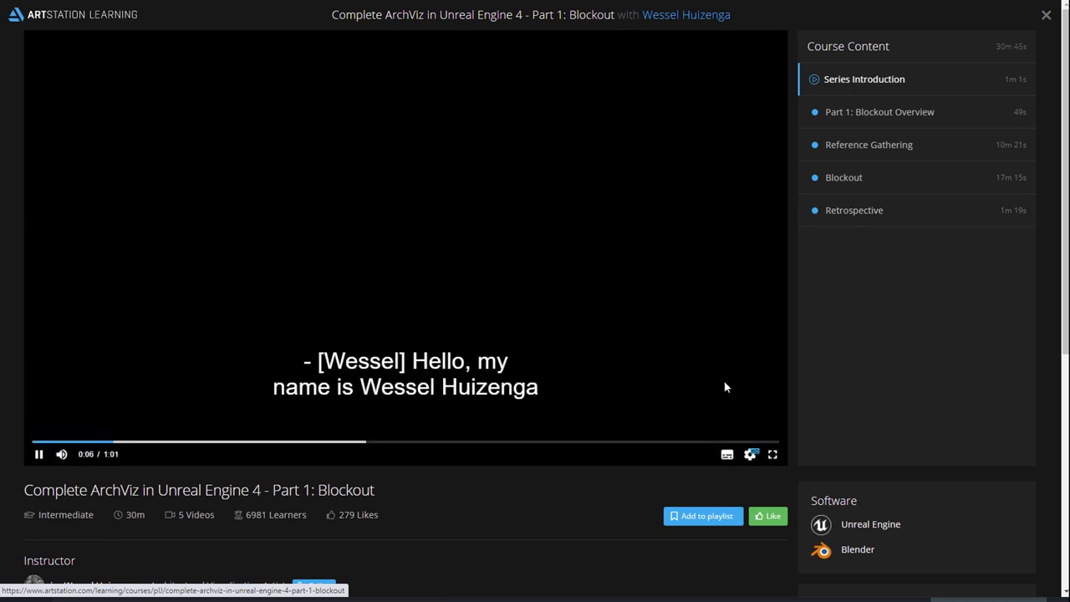
left_click(58, 17)
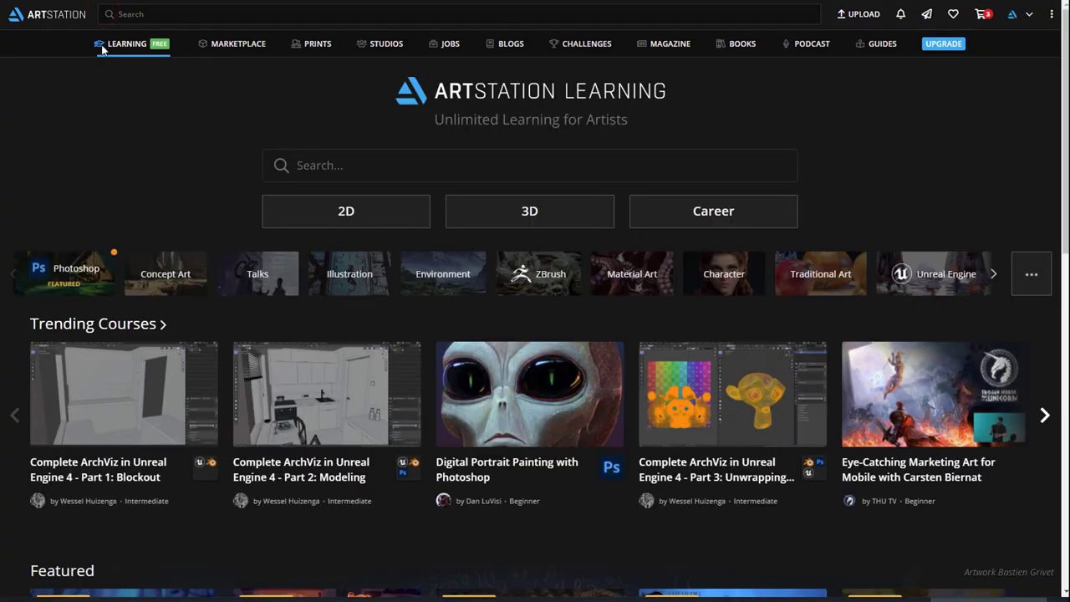
left_click(613, 419)
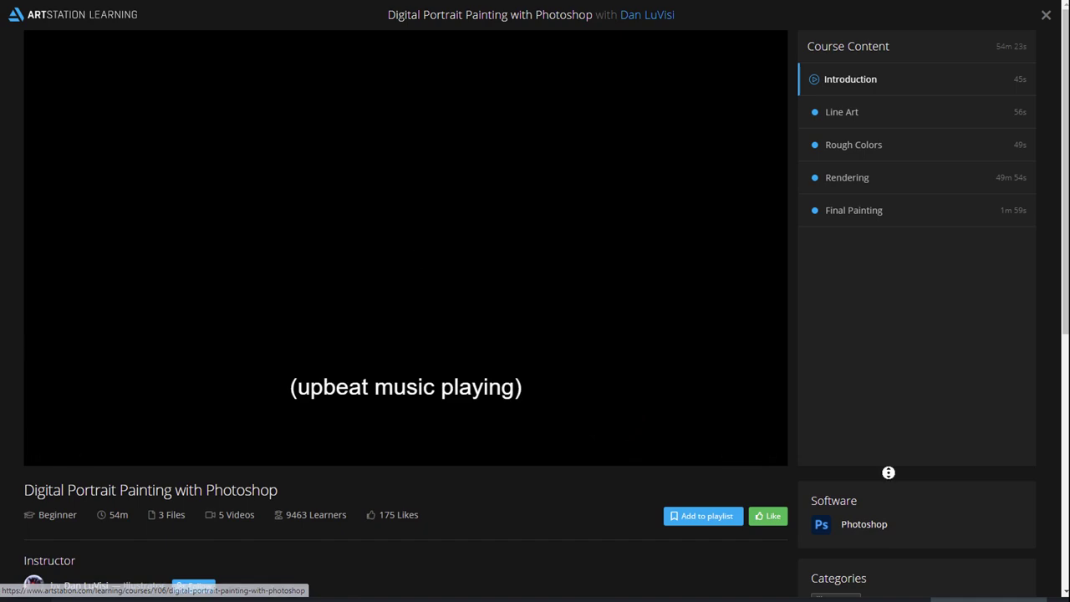
scroll(899, 490, "down", 4)
scroll(904, 502, "down", 1)
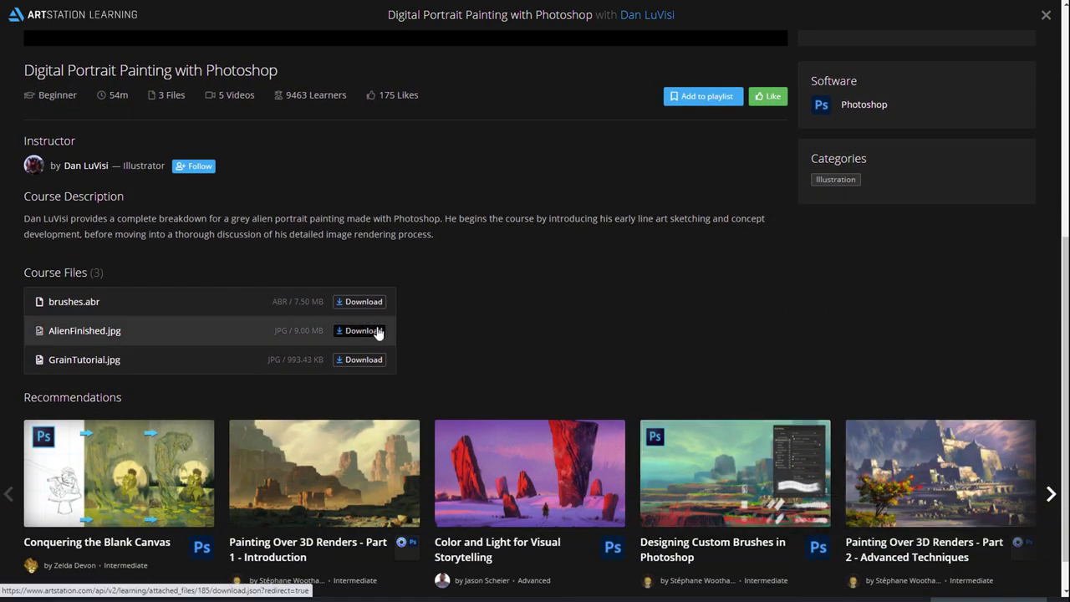
key("Escape")
- Open the Career course Guide to Game Art Applications - Part 1 - Portfolios with its playlist options
left_click(651, 212)
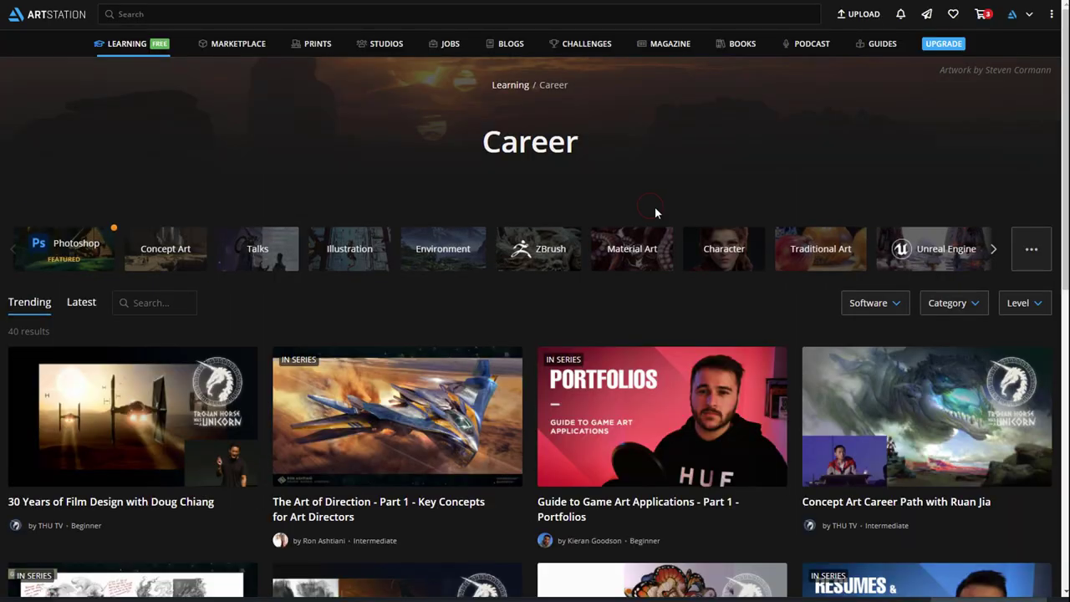
left_click(776, 415)
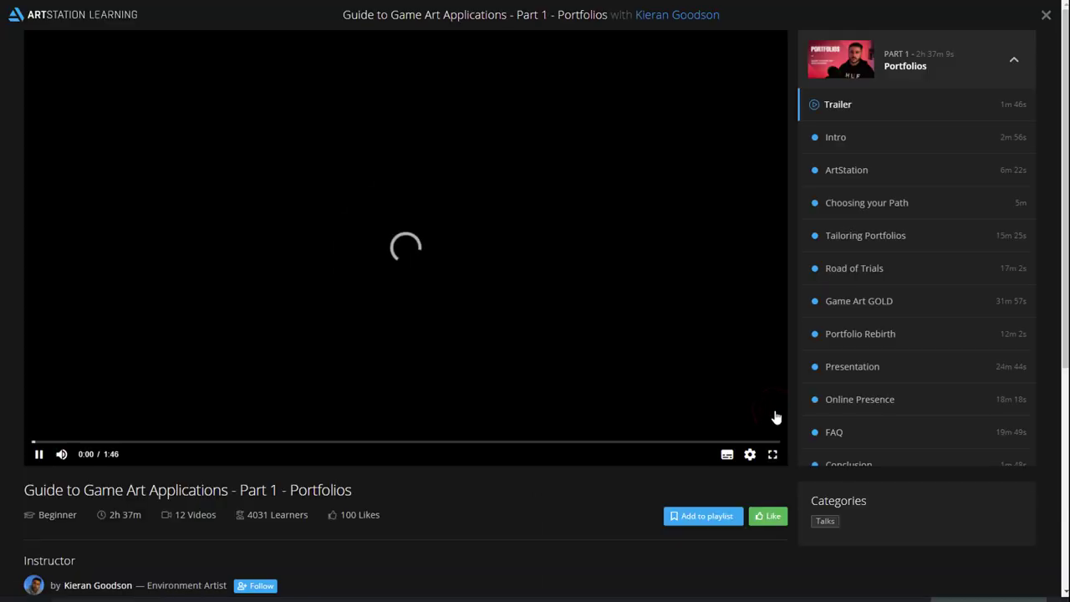
left_click(720, 513)
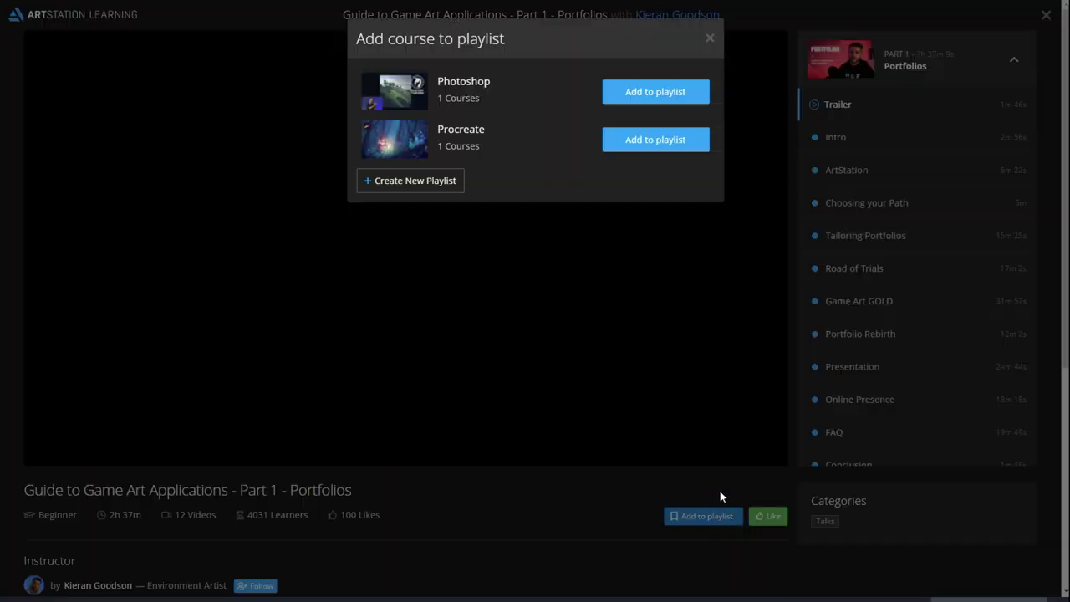
- Create a playlist named 'Career' and add the Portfolios course to it
left_click(450, 184)
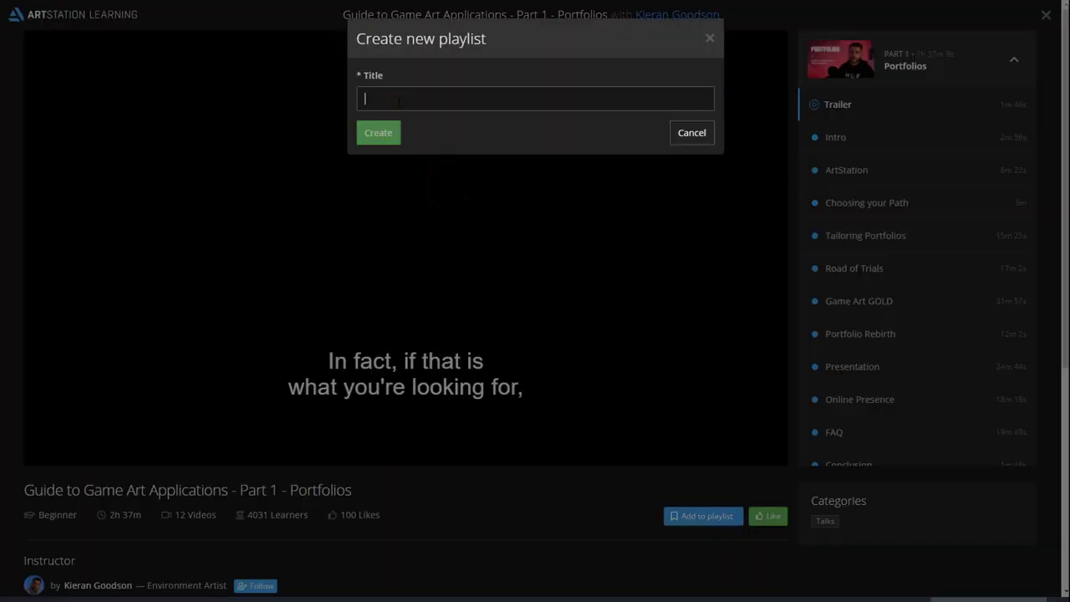
type("Career")
left_click(393, 127)
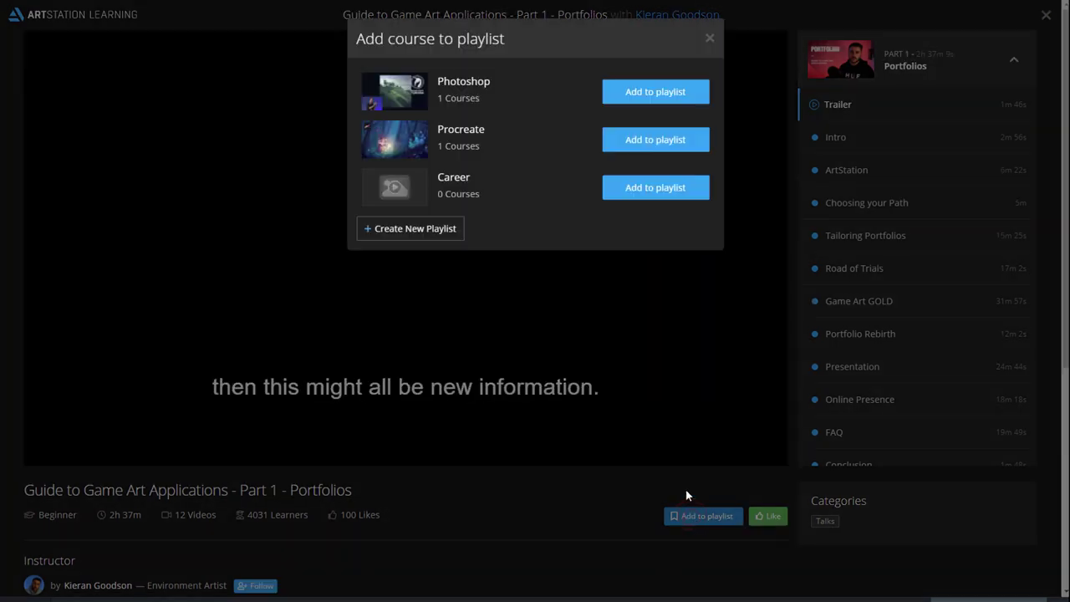
left_click(617, 194)
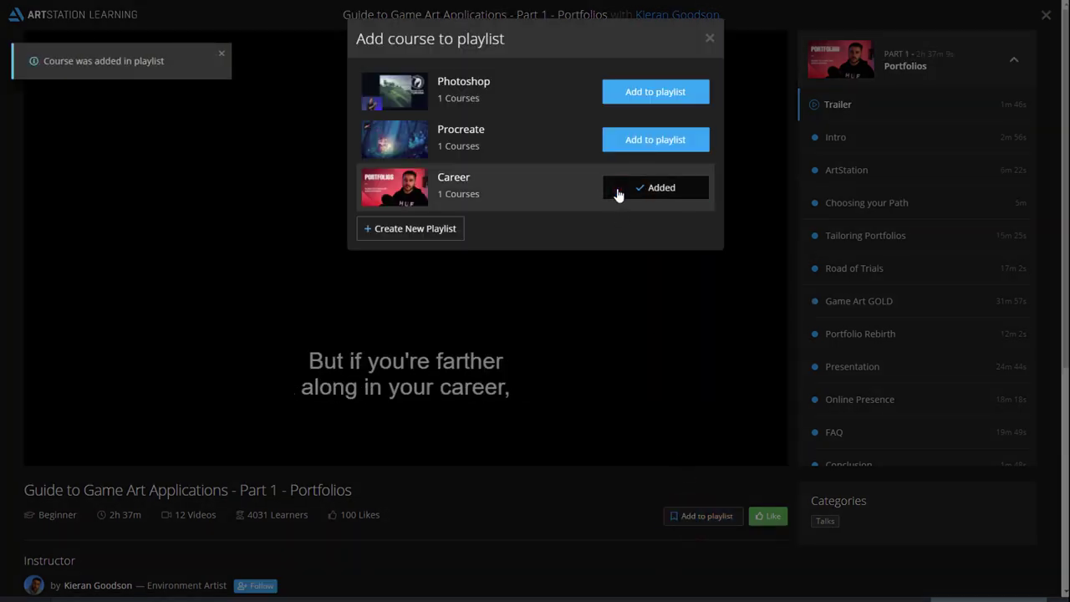
left_click(709, 39)
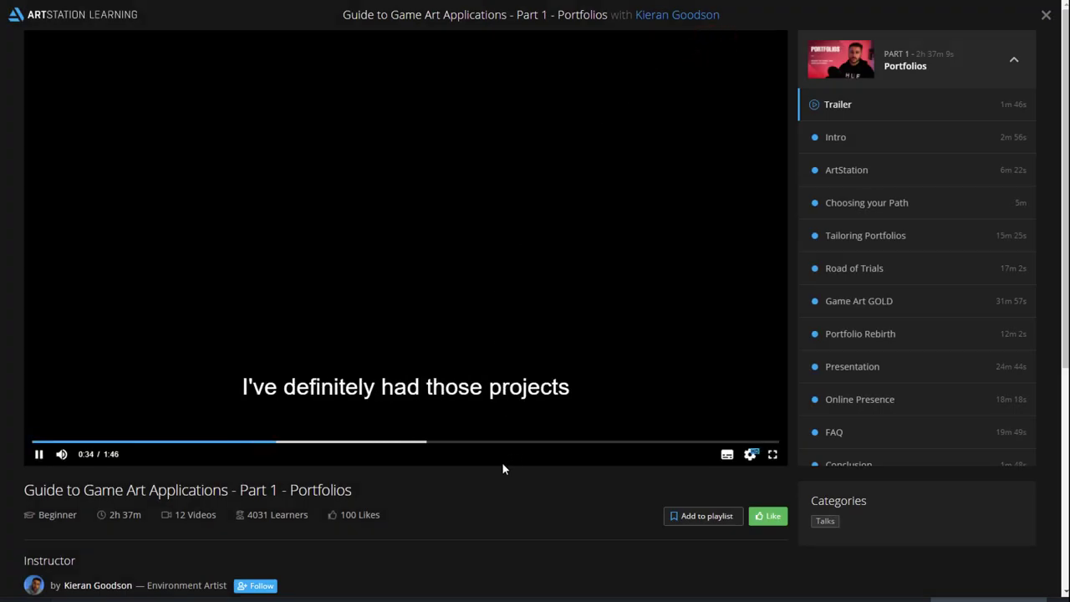
- Look over the Into the Numinous - Part 1 course, then return to the Learning home page
scroll(450, 505, "down", 2)
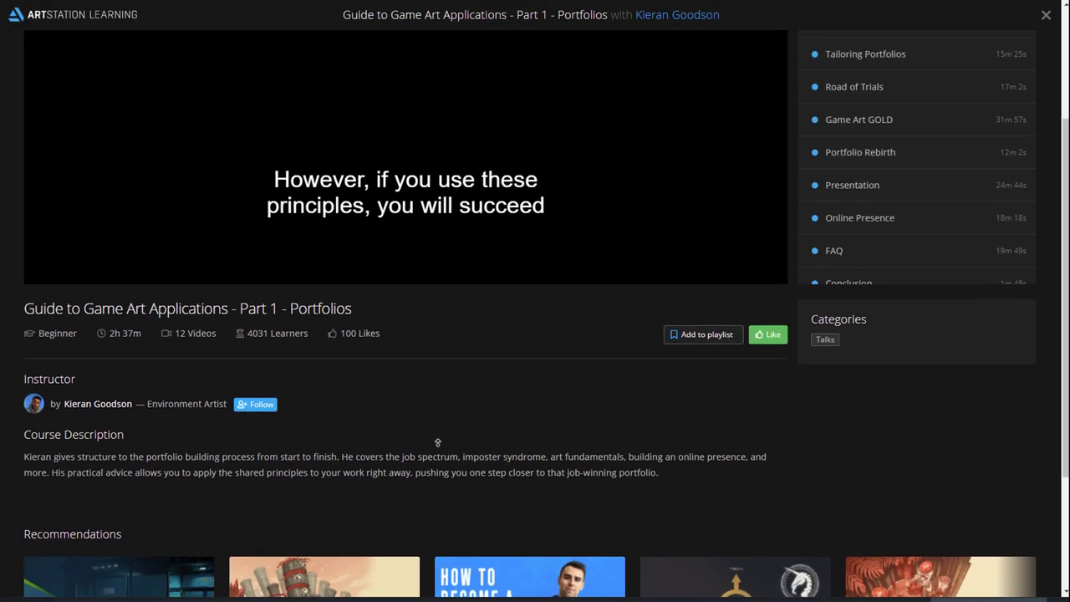
scroll(416, 530, "up", 1)
scroll(415, 530, "down", 3)
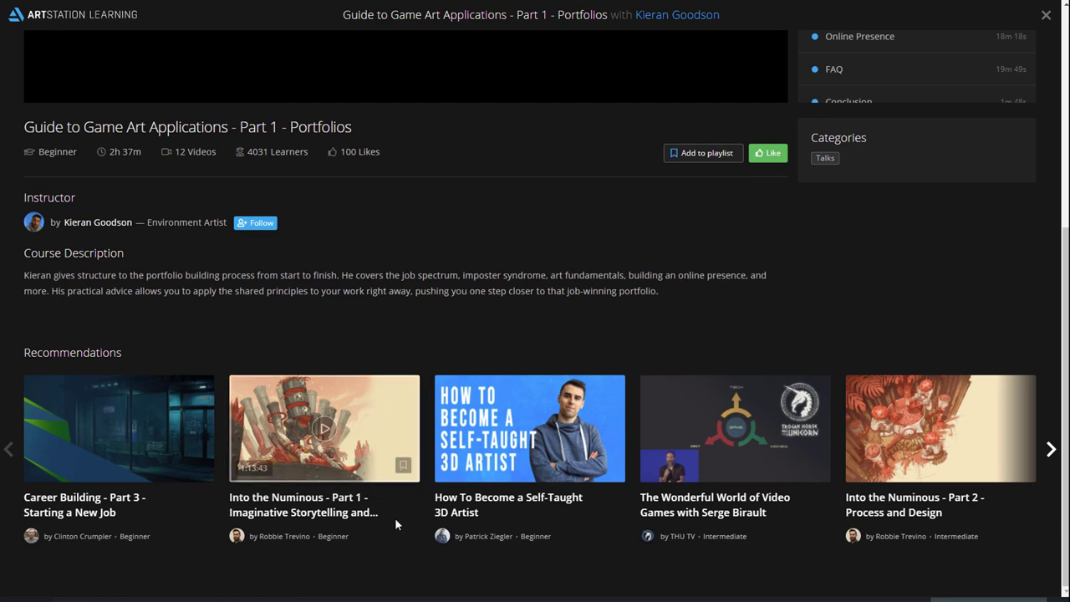
left_click(352, 451)
scroll(362, 449, "down", 5)
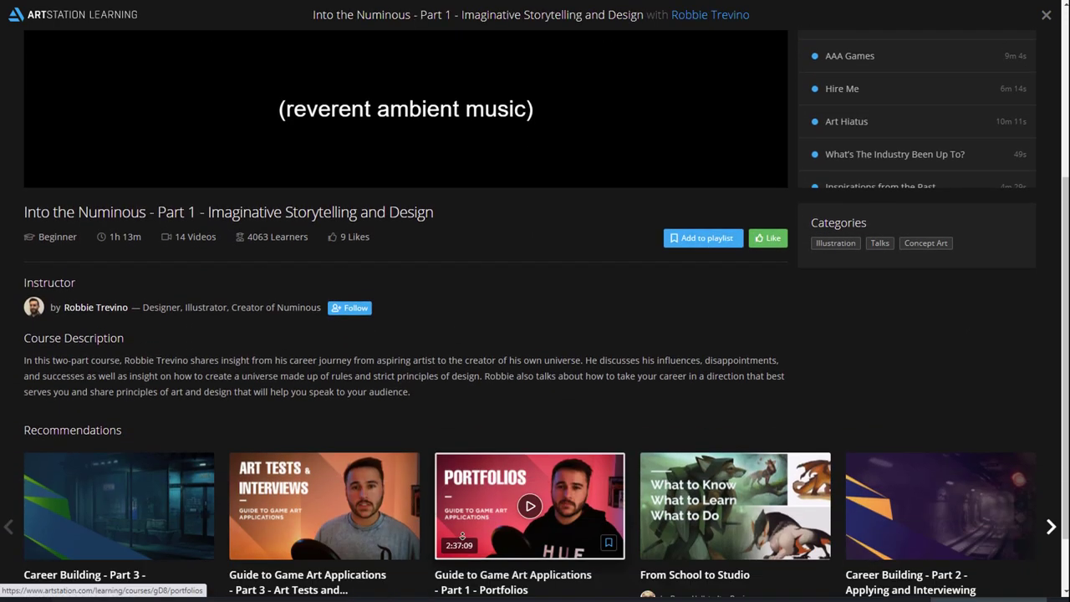
scroll(459, 539, "up", 1)
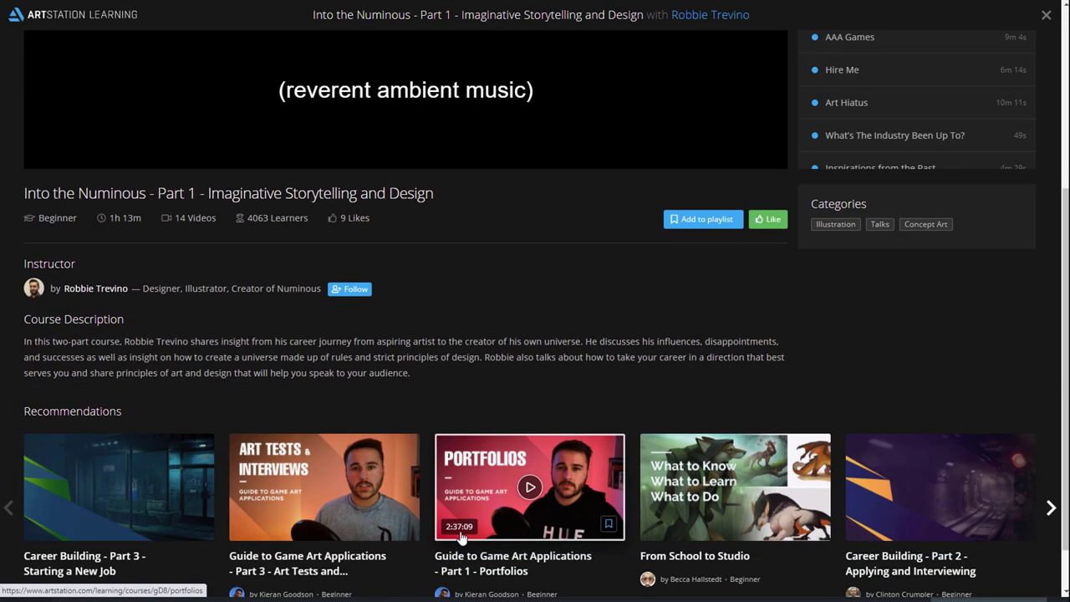
left_click(87, 17)
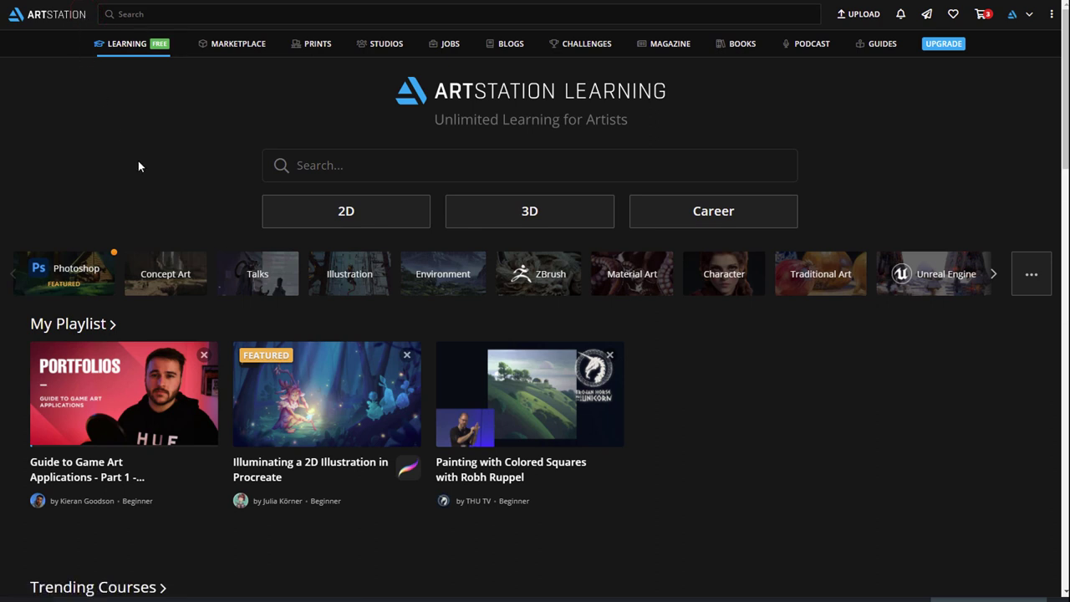
- Browse the Blogs section and read the Healer's house Part 8 post
left_click(518, 64)
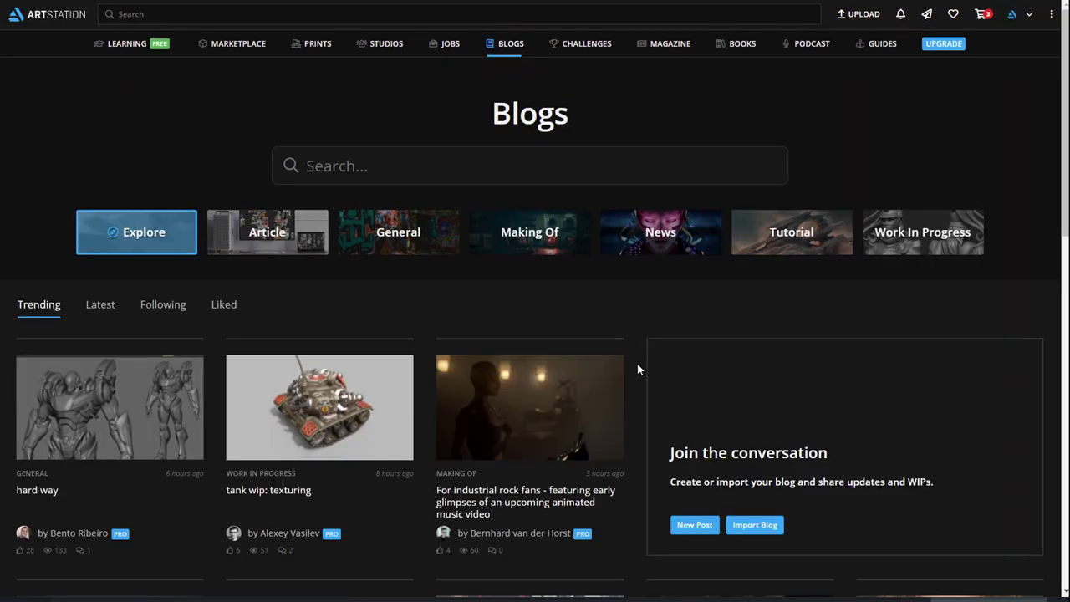
scroll(638, 369, "down", 5)
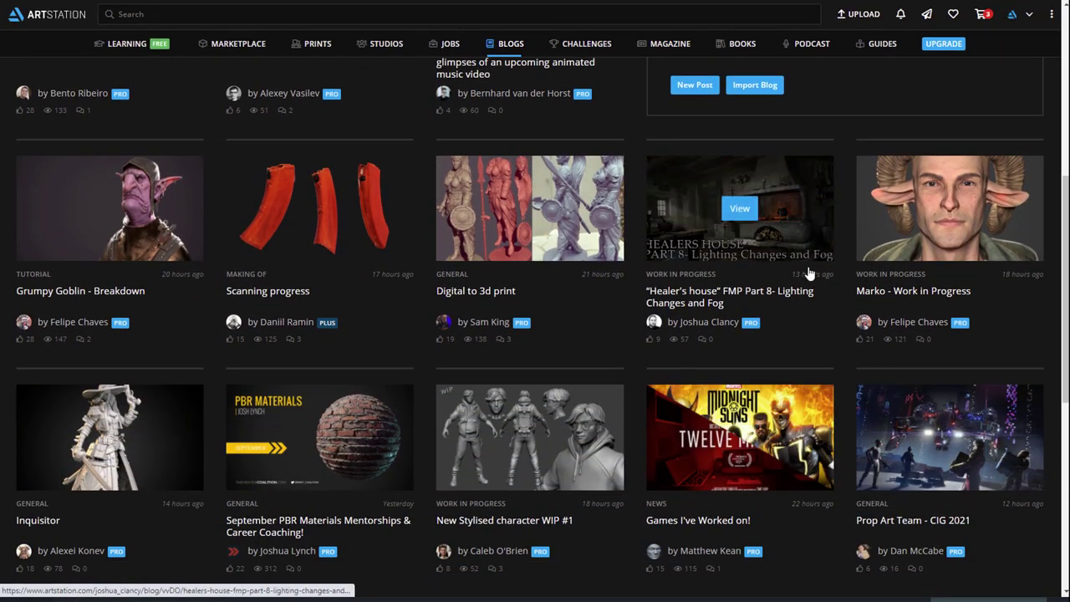
left_click(821, 247)
scroll(789, 264, "down", 11)
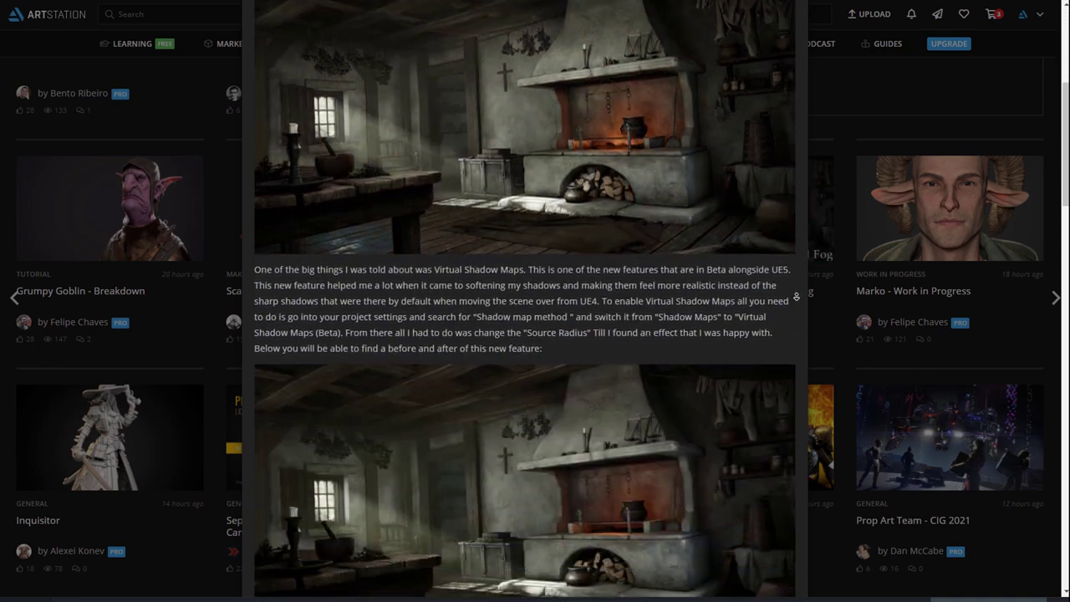
scroll(796, 296, "down", 13)
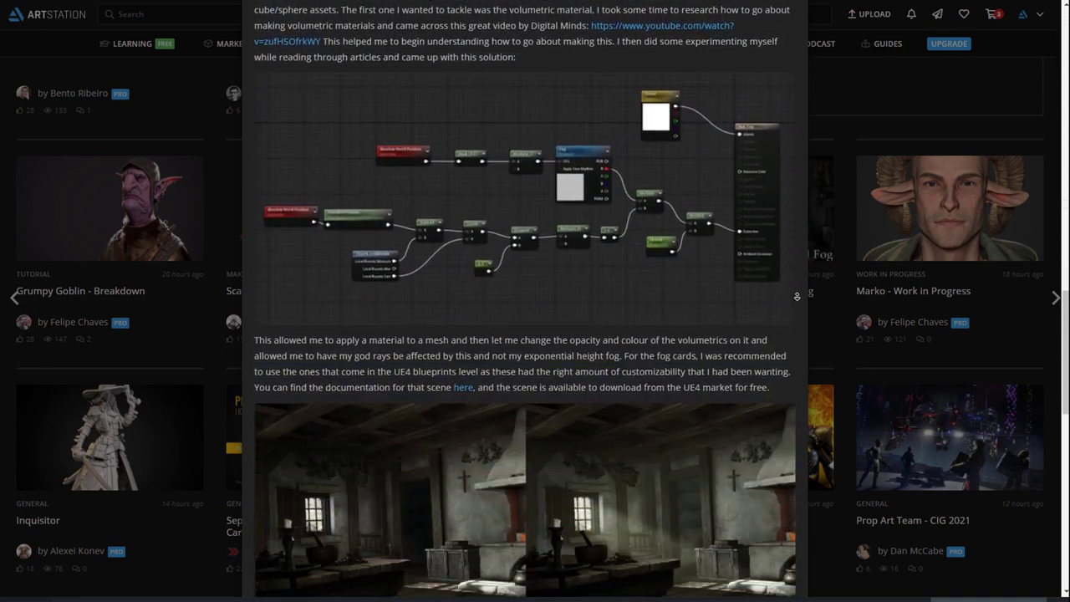
scroll(797, 296, "down", 4)
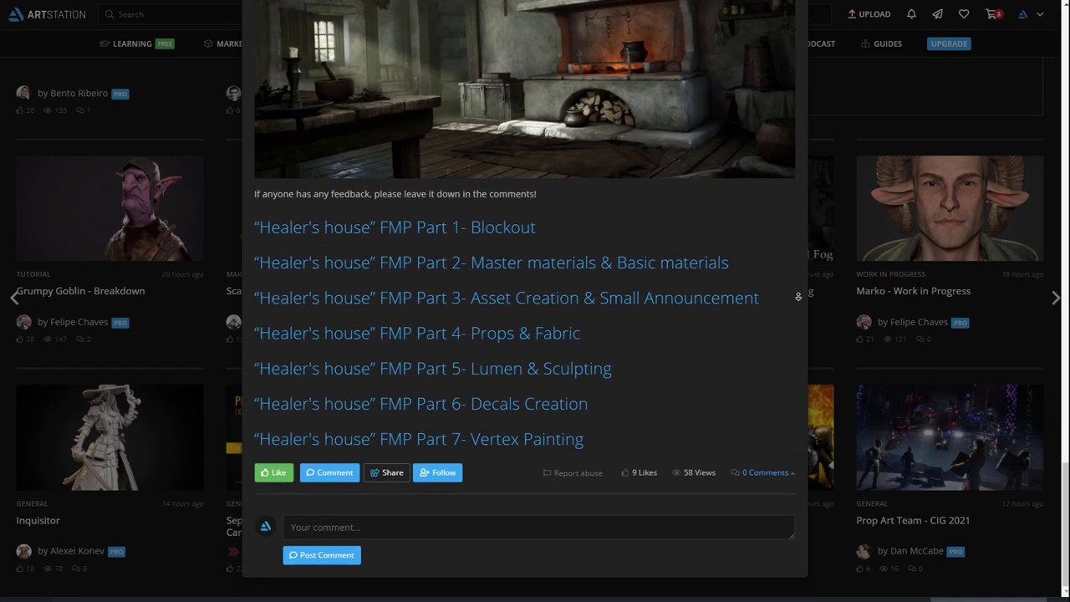
left_click(845, 323)
left_click(509, 45)
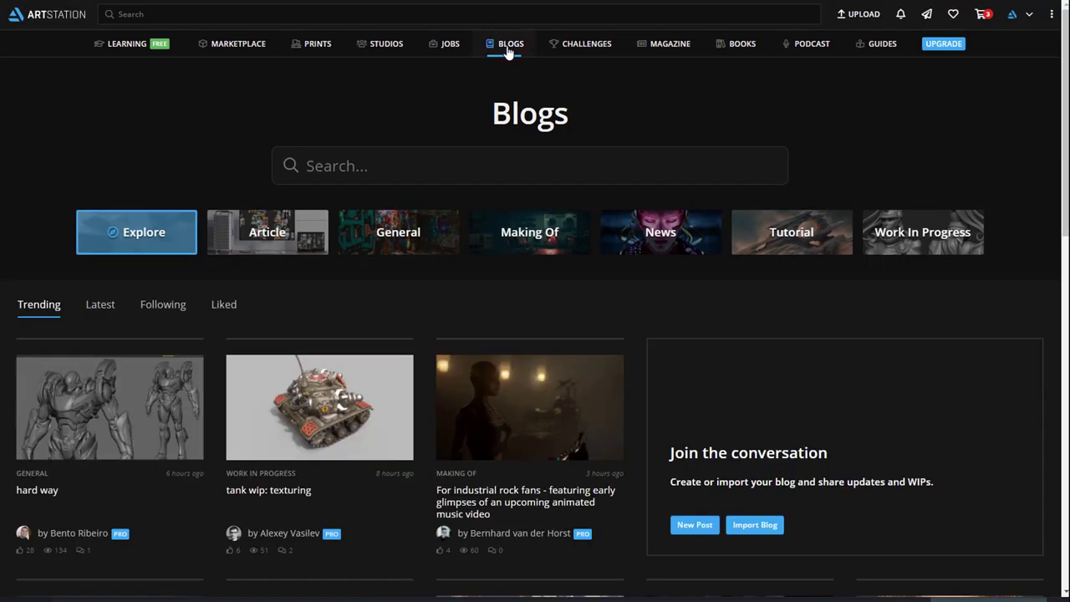
- Open the industrial rock music video post's author blog and read 'Two more reptilian Tails for the upcoming pack'
left_click(612, 383)
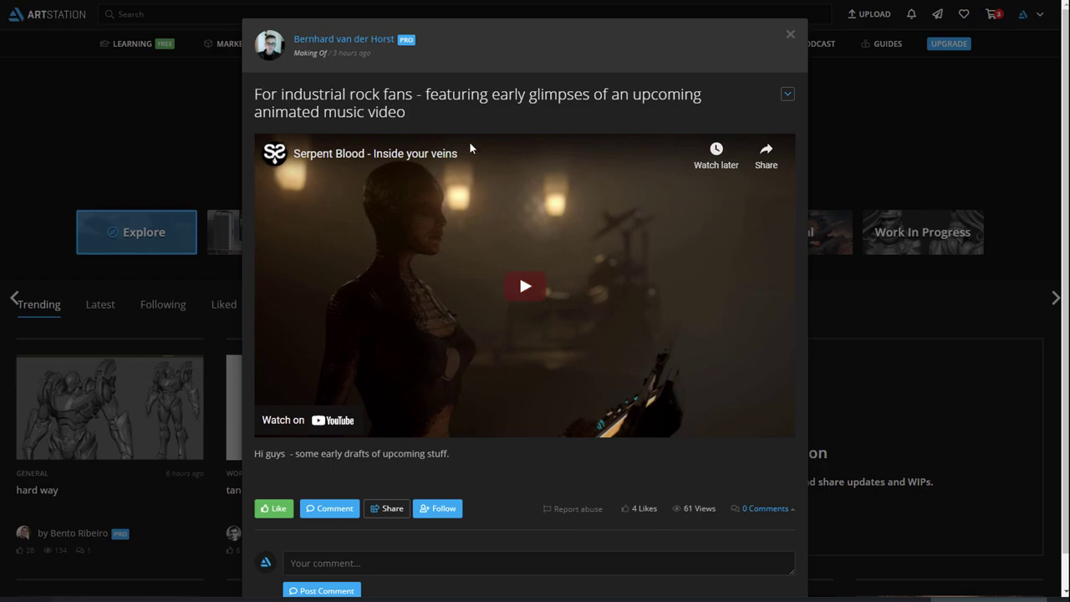
left_click(383, 40)
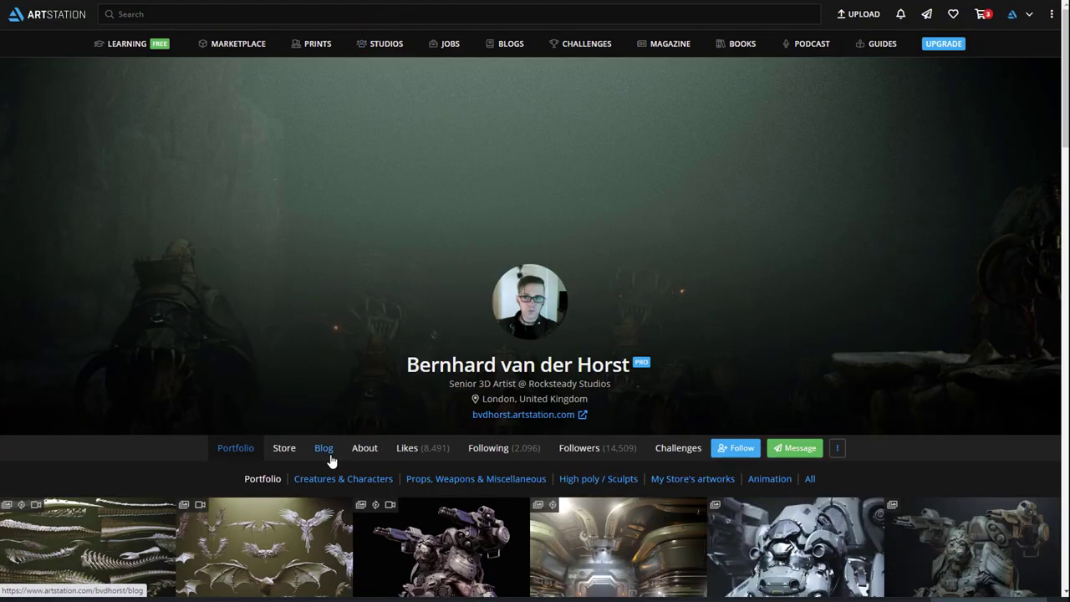
left_click(324, 448)
scroll(334, 469, "down", 5)
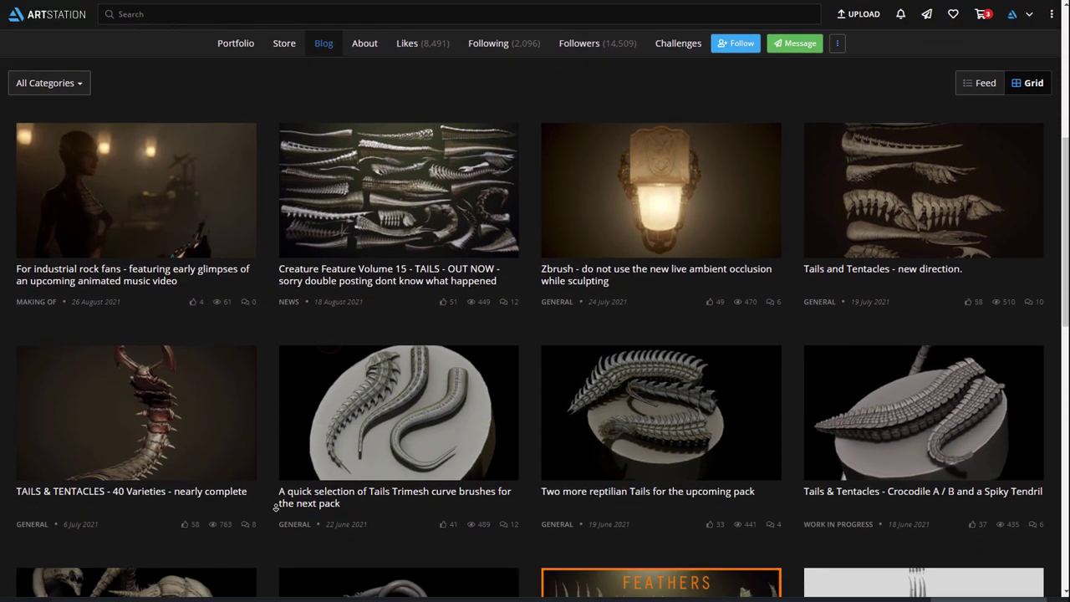
scroll(441, 462, "down", 2)
left_click(571, 353)
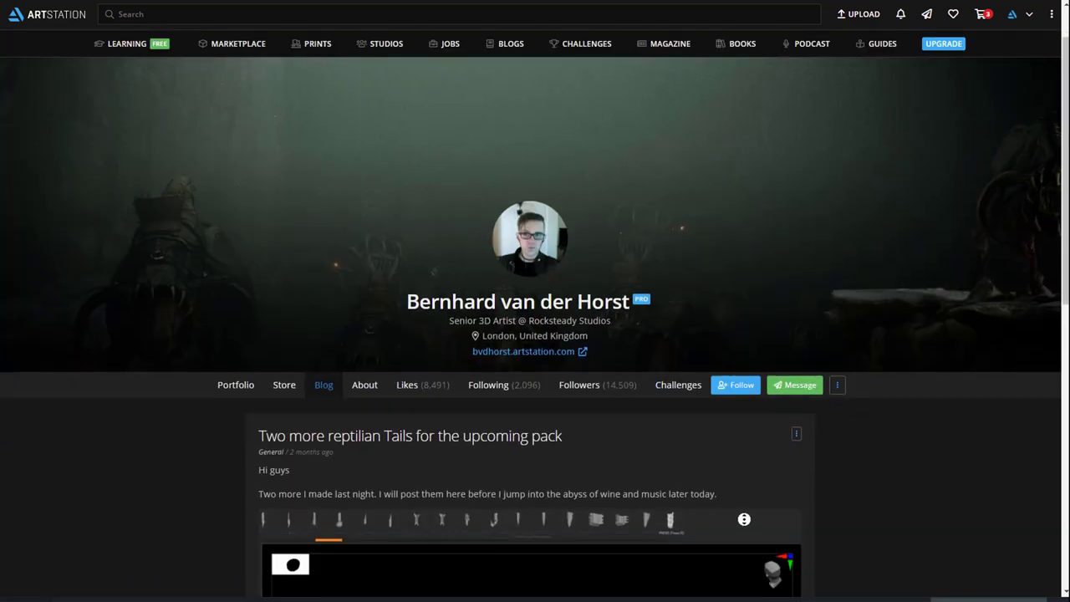
scroll(760, 553, "down", 5)
scroll(758, 550, "down", 2)
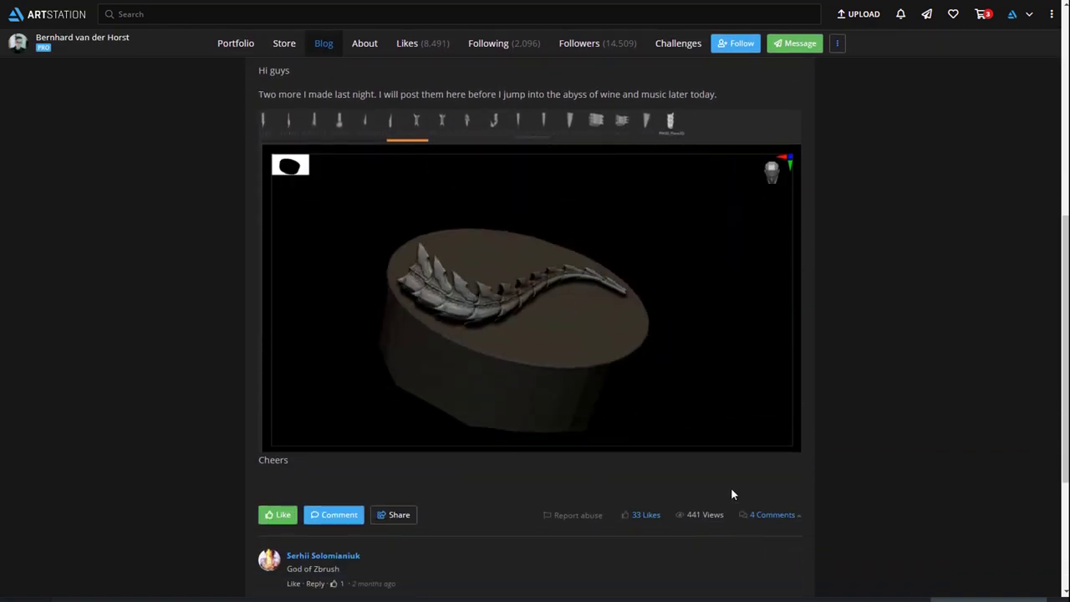
scroll(734, 491, "down", 2)
- Go to Challenges and open the Prop Art (rendered) challenge
scroll(736, 516, "down", 2)
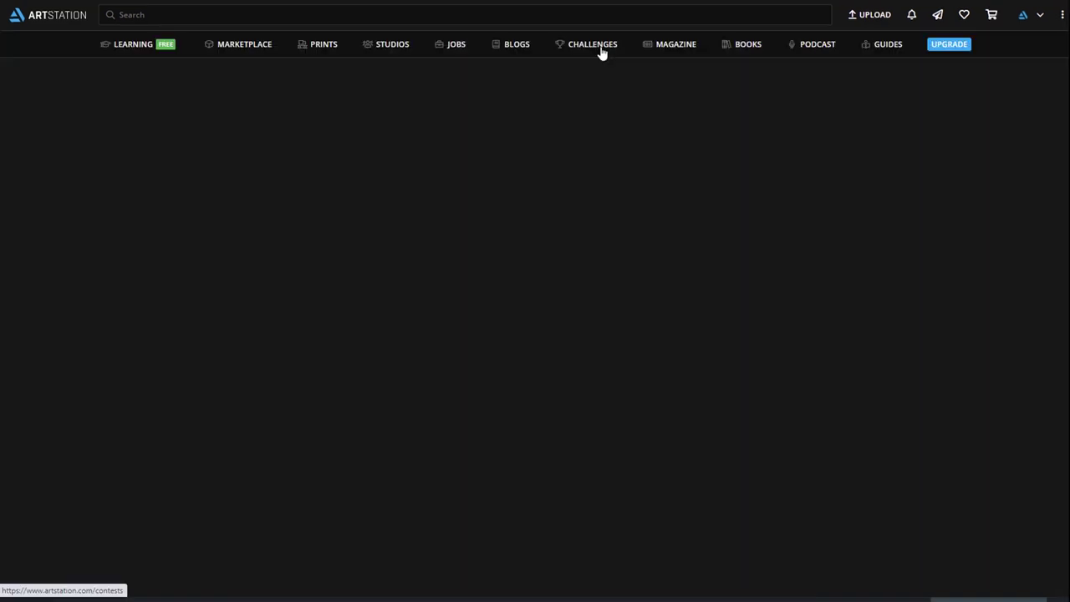
left_click(609, 55)
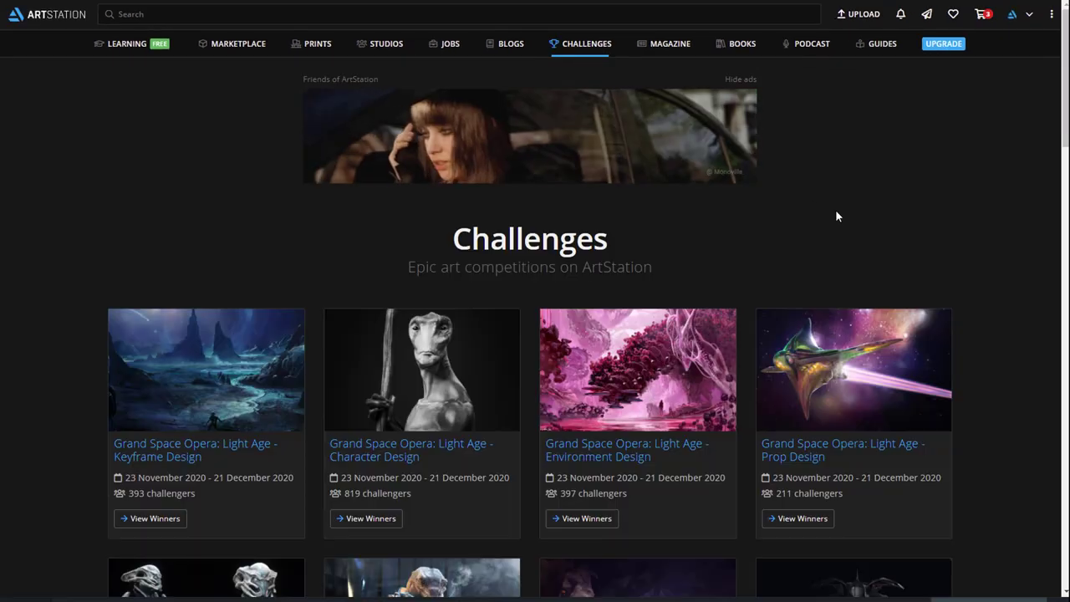
scroll(991, 270, "down", 2)
scroll(993, 268, "down", 4)
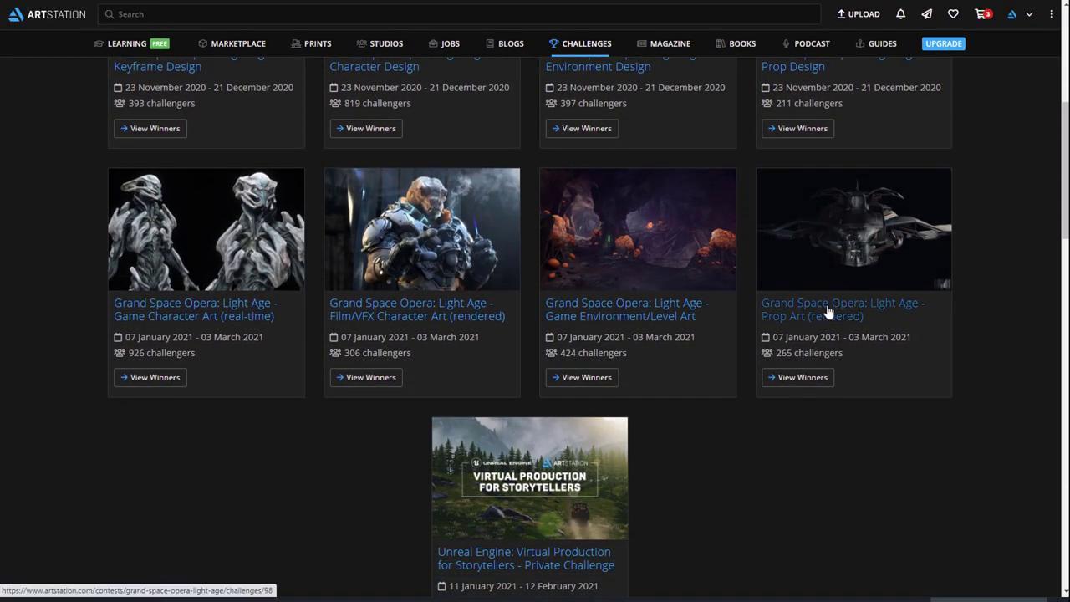
left_click(827, 311)
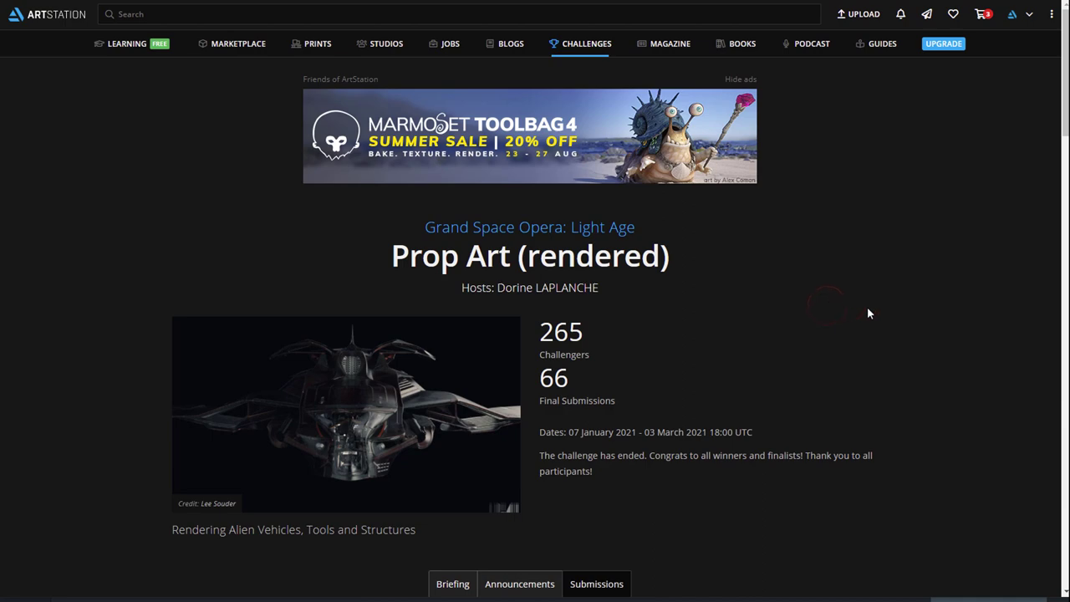
scroll(898, 342, "down", 4)
scroll(919, 344, "down", 2)
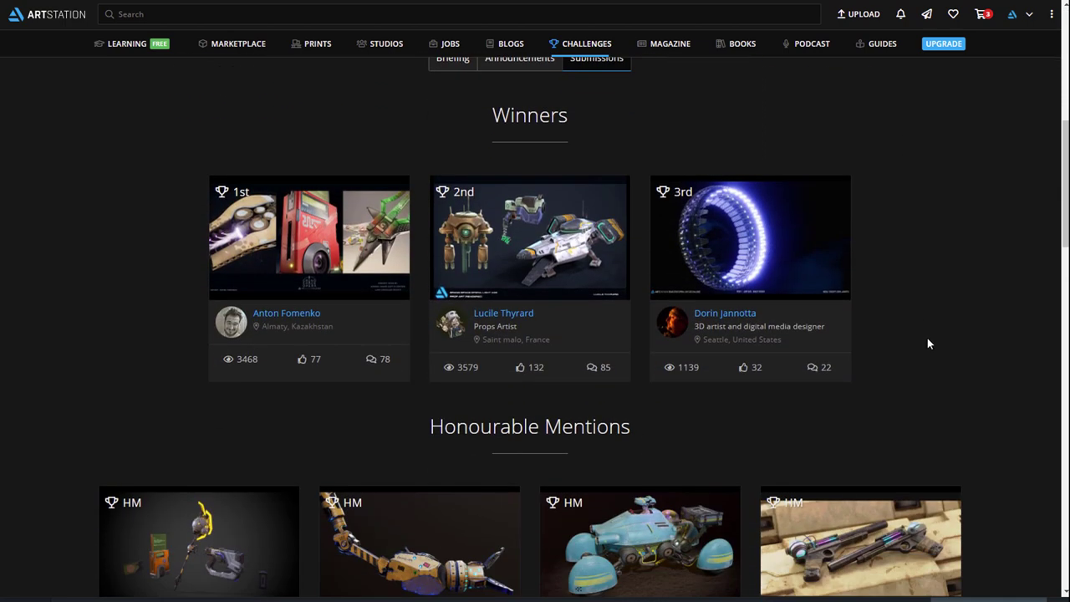
- Scroll through the 3rd-place Alien Headhunters submission and its HeadHunting character lineup
left_click(749, 241)
scroll(886, 326, "down", 6)
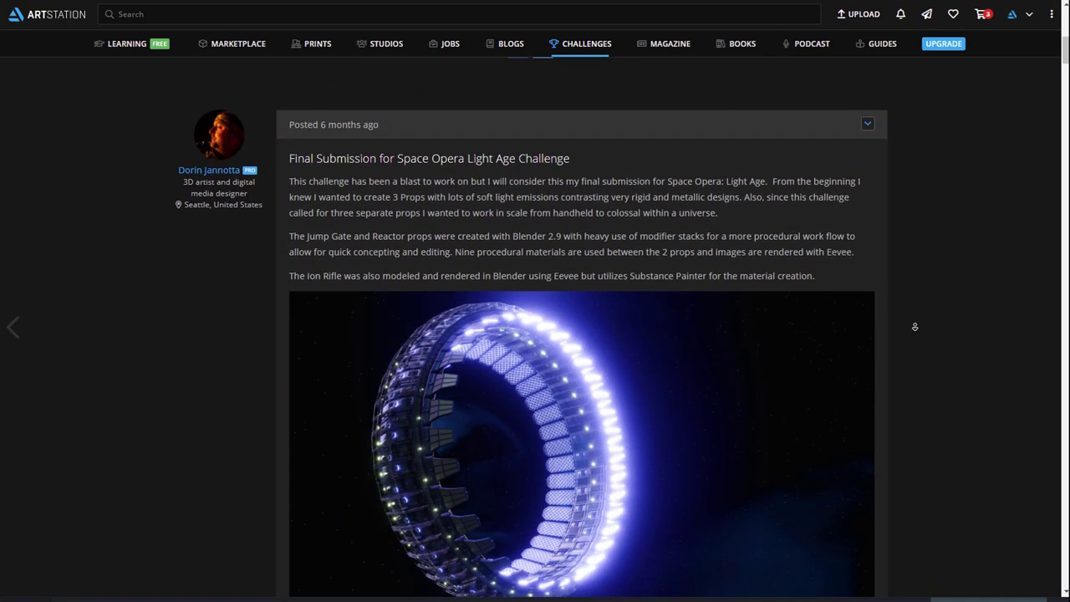
scroll(915, 327, "down", 9)
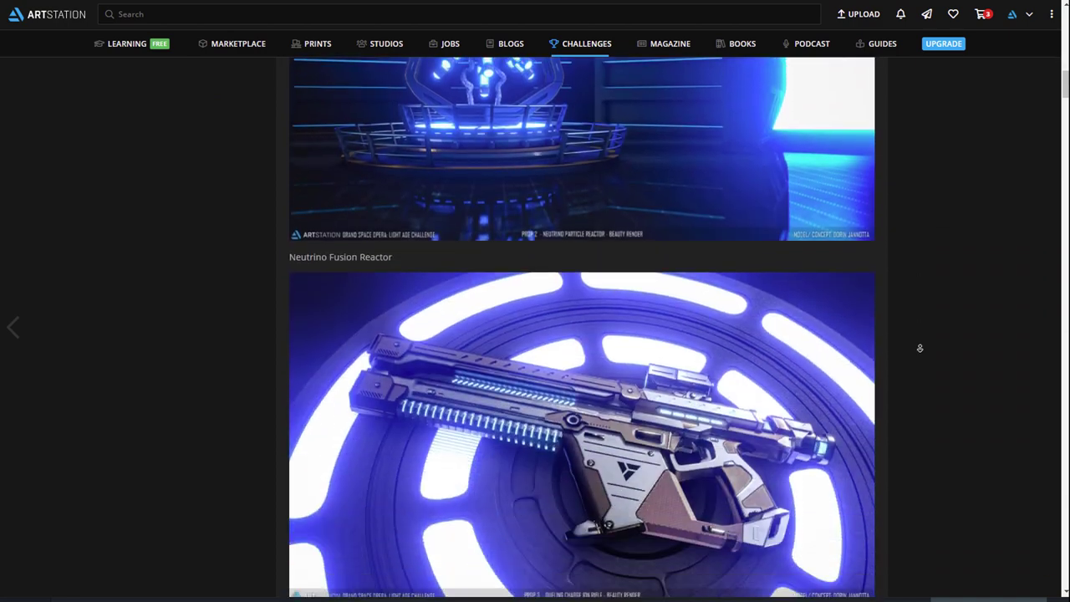
scroll(920, 348, "down", 6)
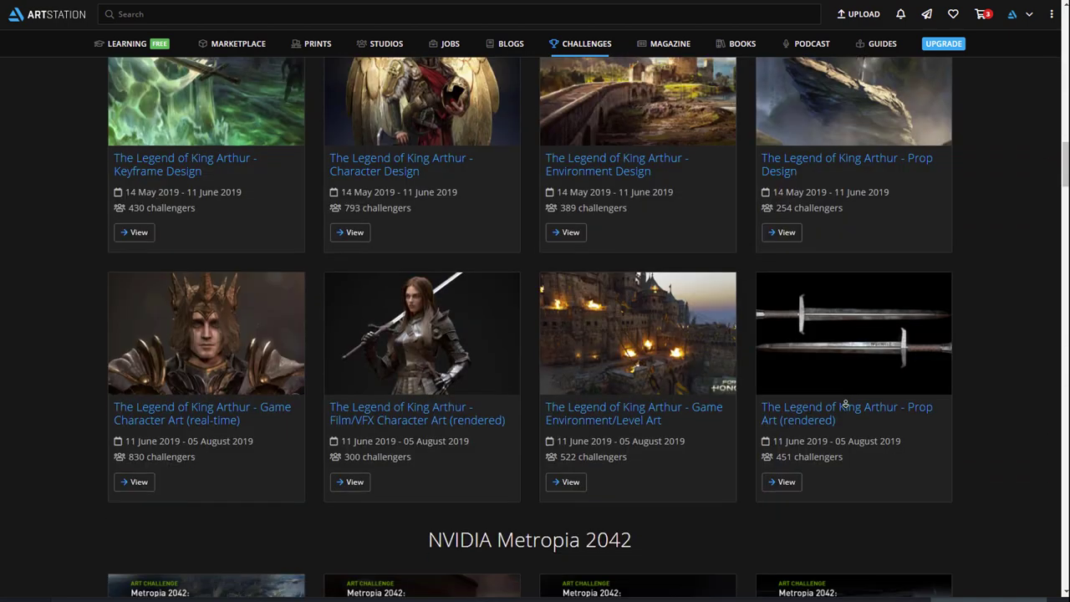
scroll(845, 404, "down", 3)
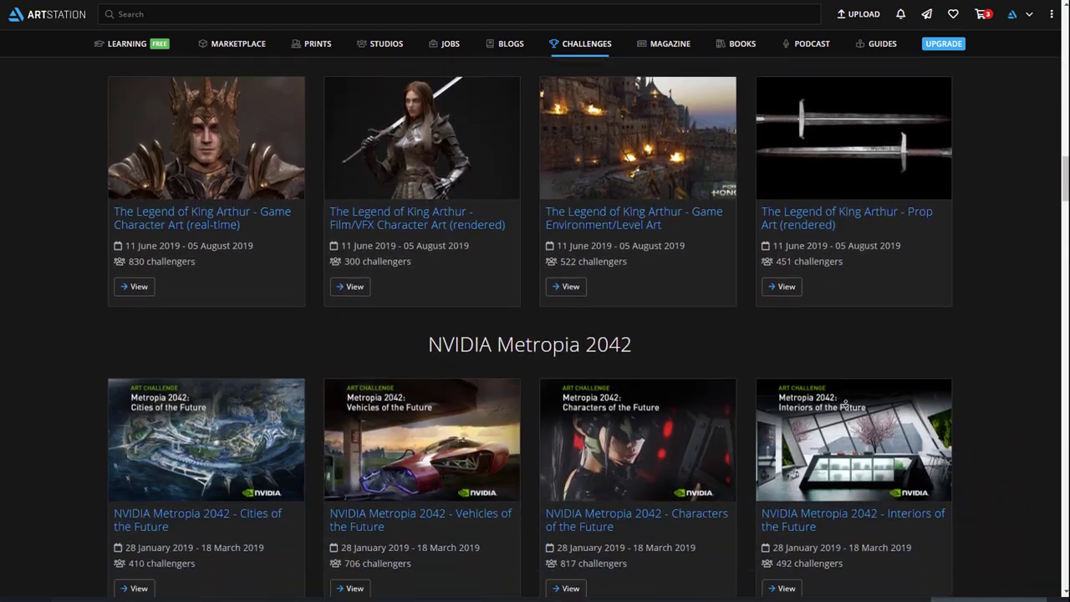
scroll(845, 404, "down", 3)
- Glance at the Characters of the Future challenge, then return to all challenges
left_click(638, 275)
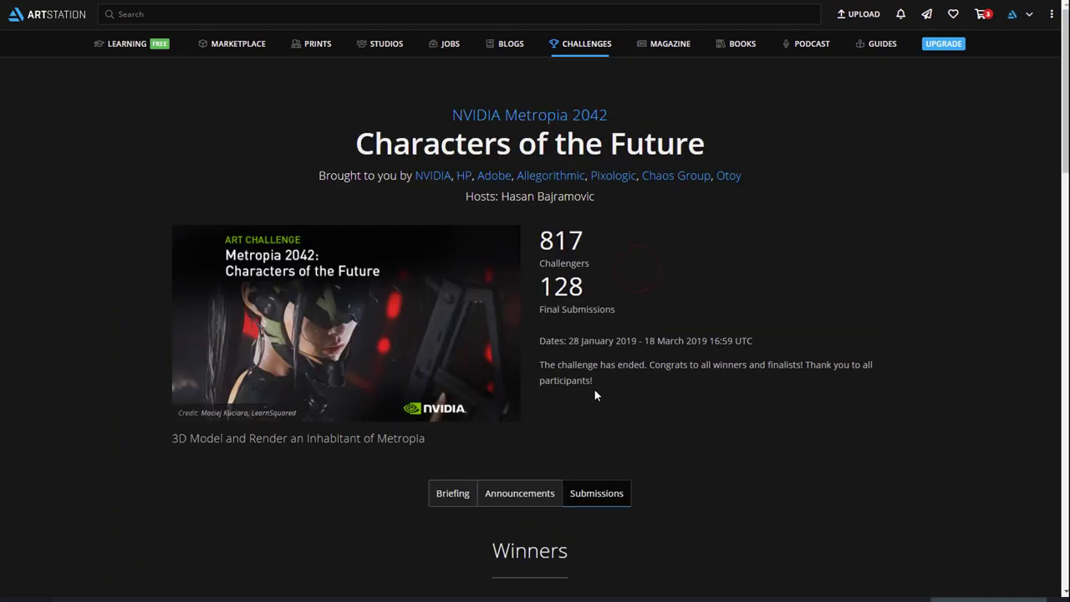
scroll(757, 447, "down", 7)
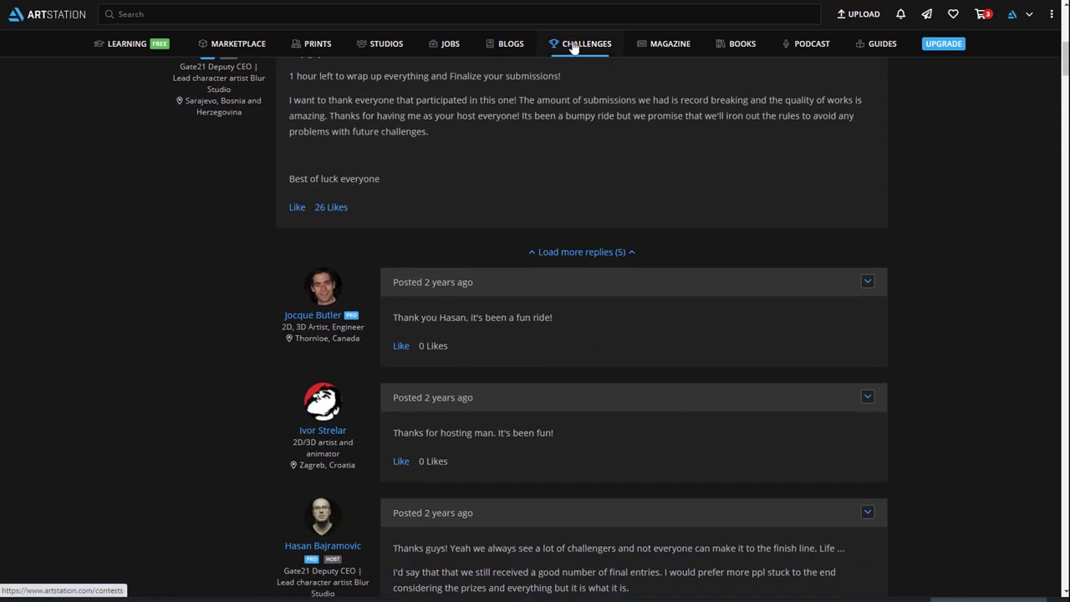
left_click(573, 47)
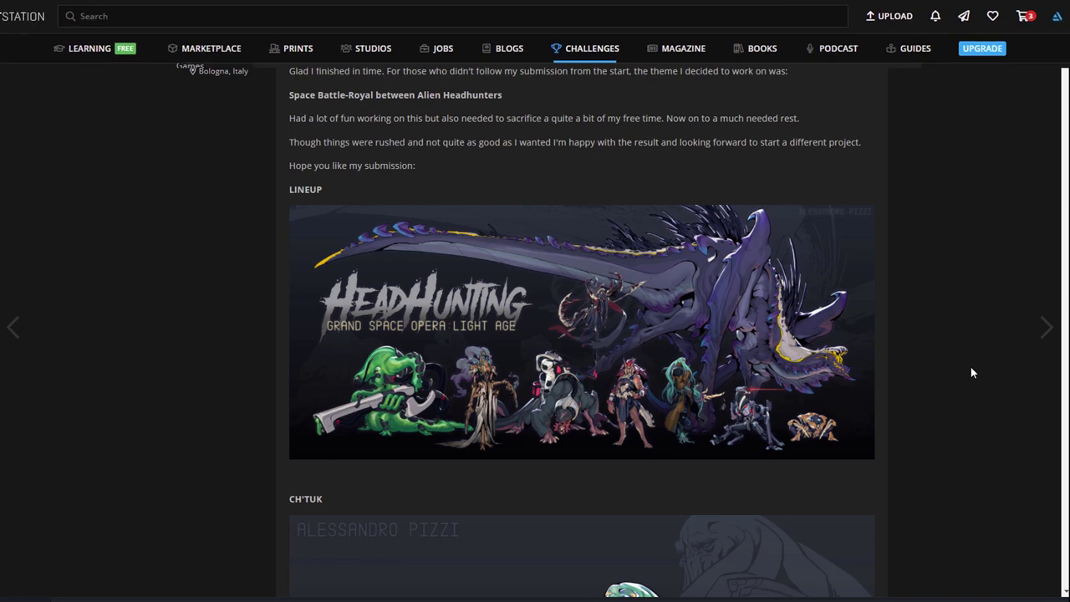
- Scroll through Jobs' Featured Studios, including Sharkmob, Virtuos and Blizzard Entertainment
left_click(441, 51)
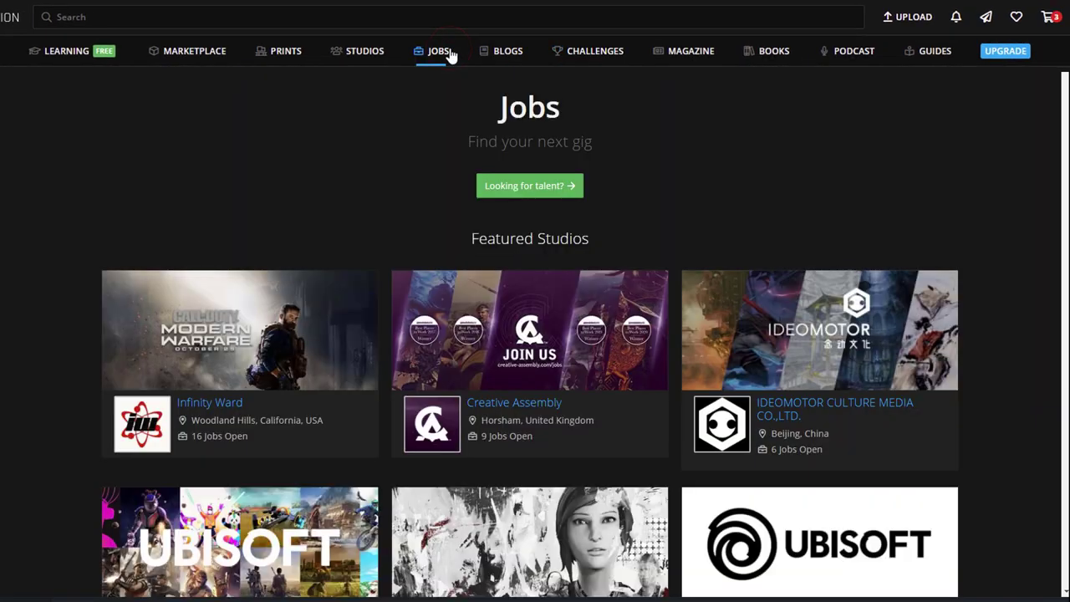
scroll(672, 262, "down", 4)
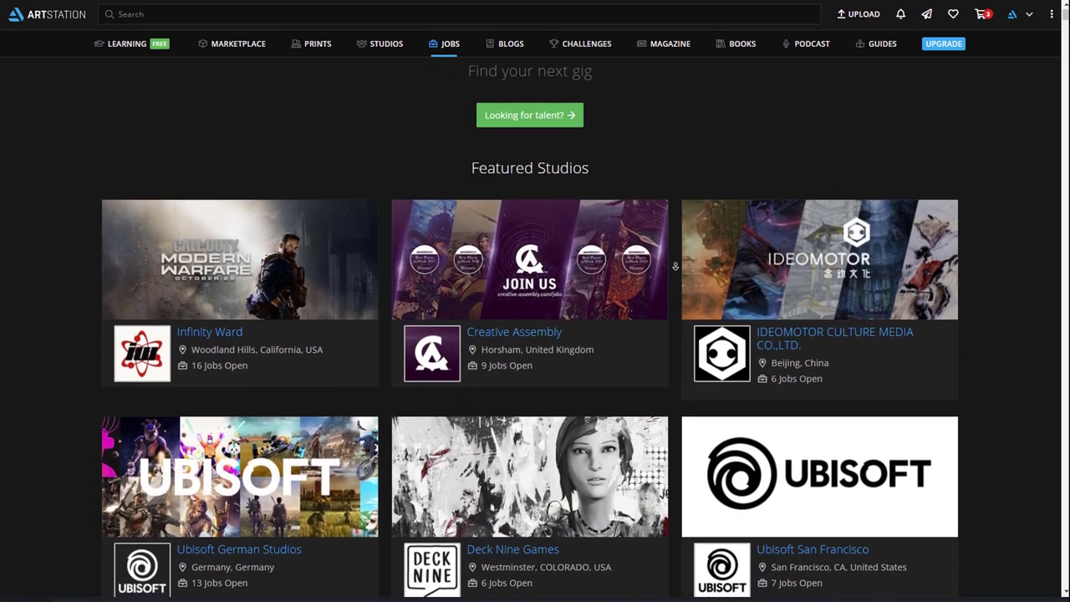
scroll(678, 272, "down", 5)
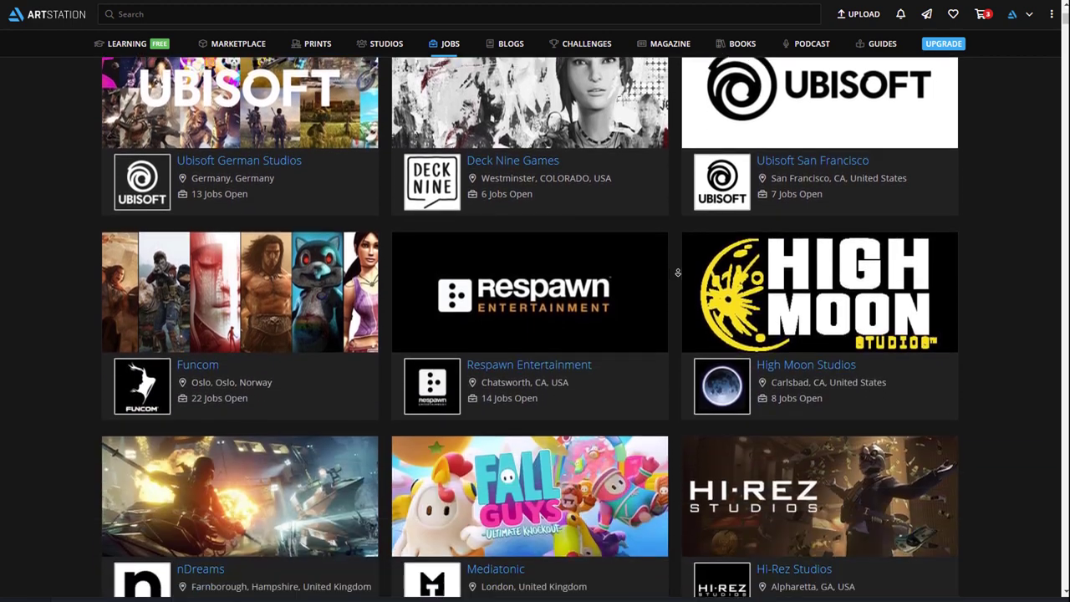
scroll(678, 271, "down", 5)
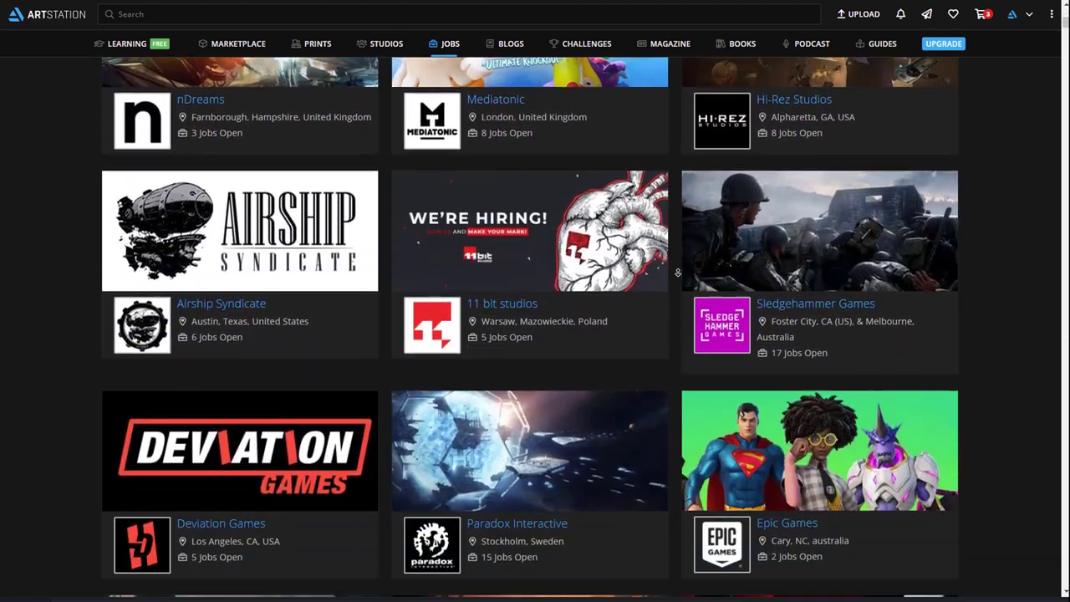
scroll(678, 272, "down", 5)
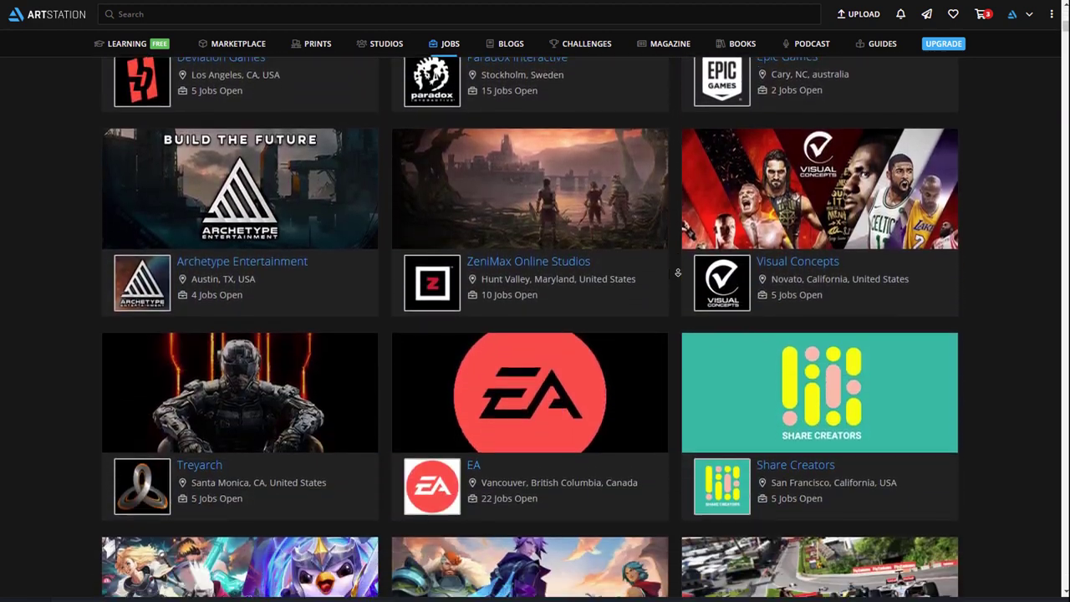
scroll(678, 271, "down", 5)
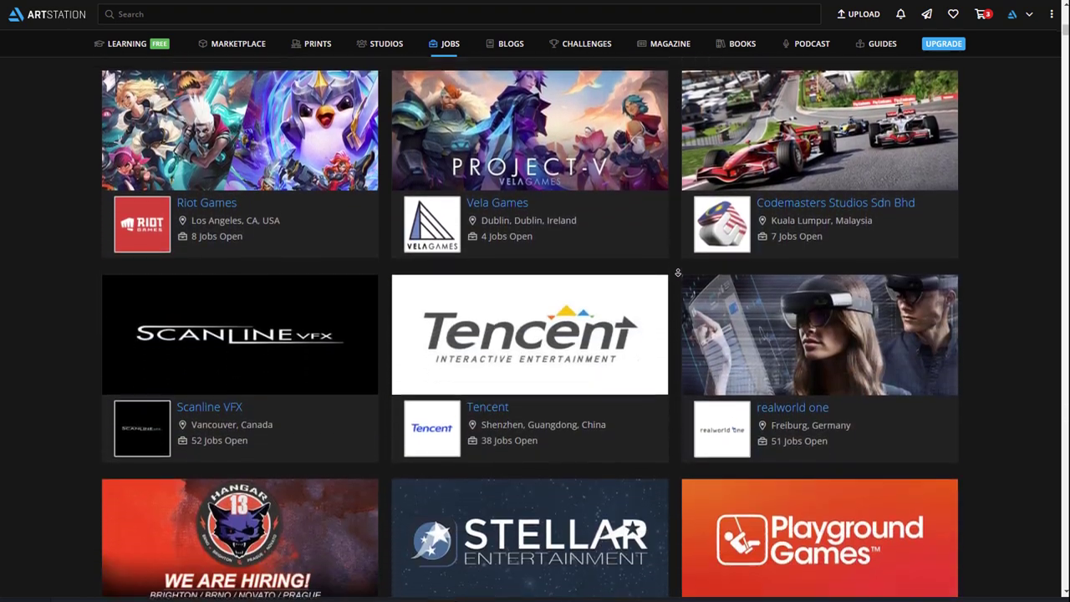
scroll(679, 271, "down", 5)
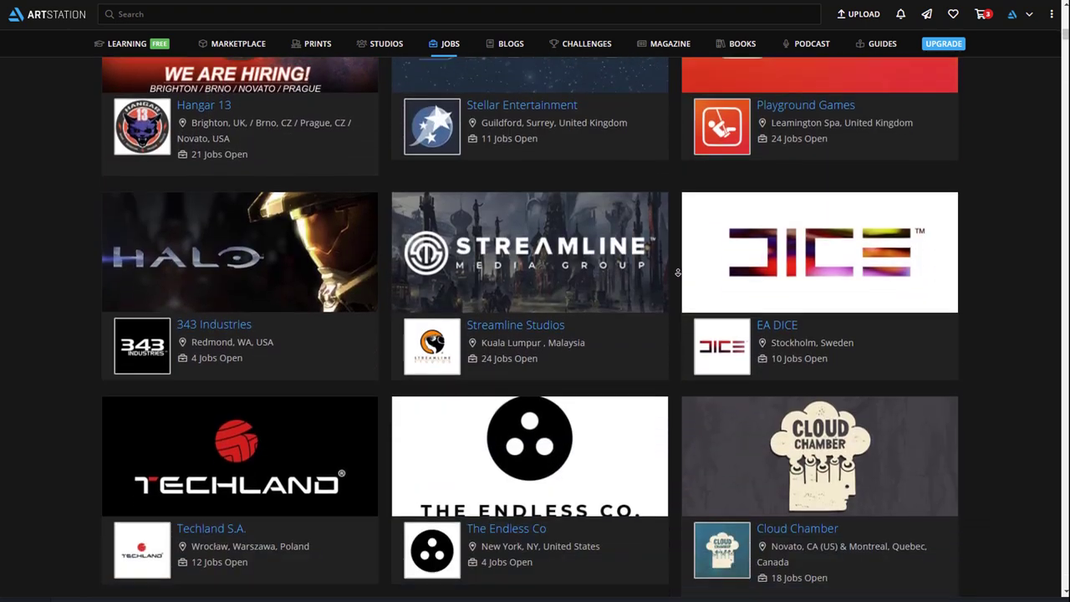
scroll(678, 272, "down", 5)
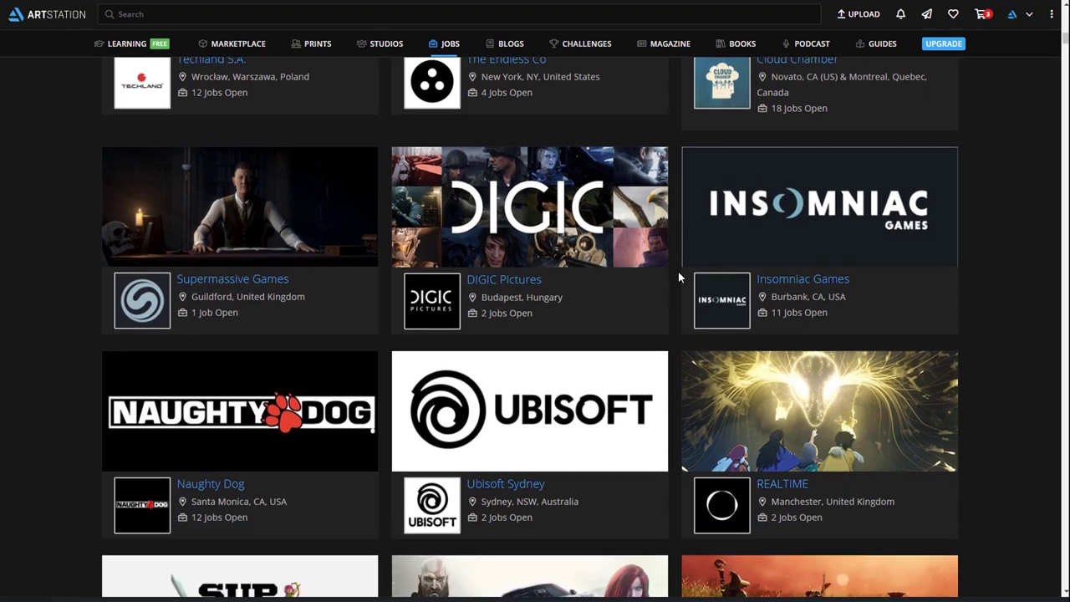
scroll(678, 271, "down", 5)
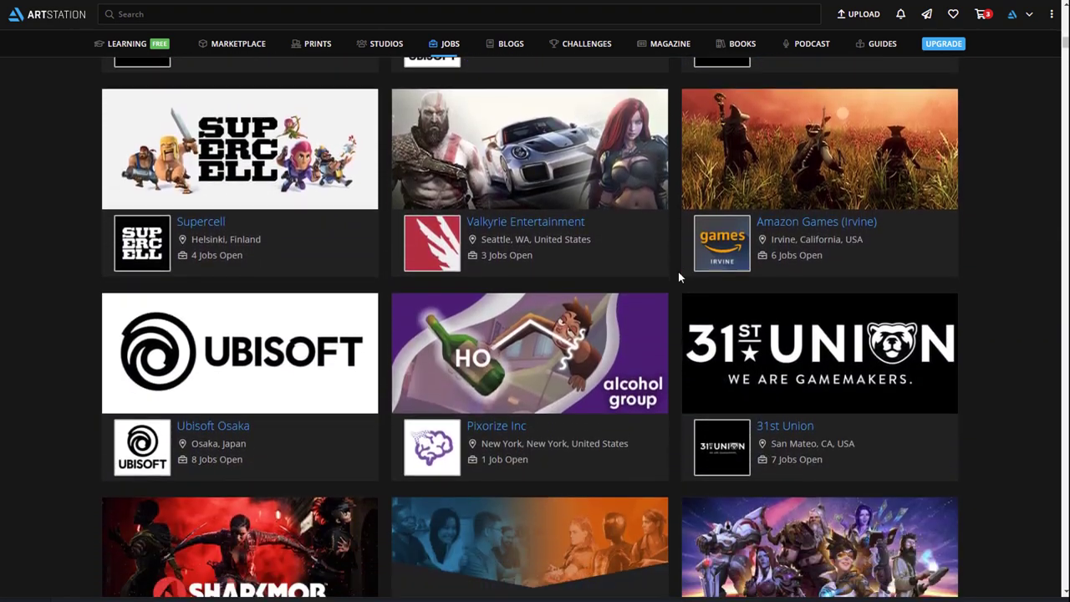
scroll(679, 279, "down", 1)
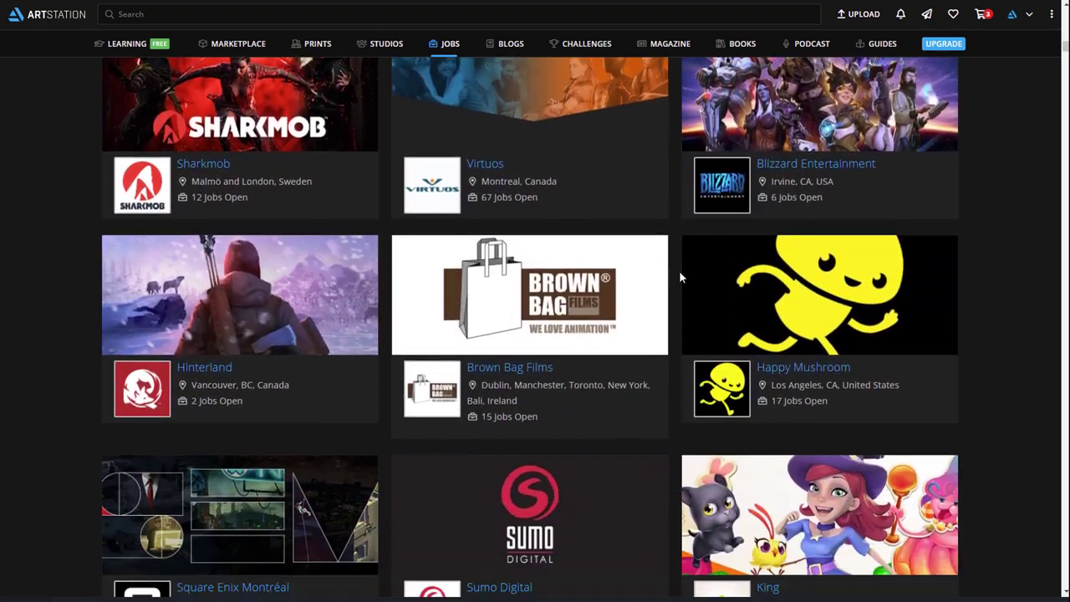
- Read Creative Assembly's Technical Artists job posting from its studio openings list
left_click(255, 366)
scroll(242, 392, "down", 5)
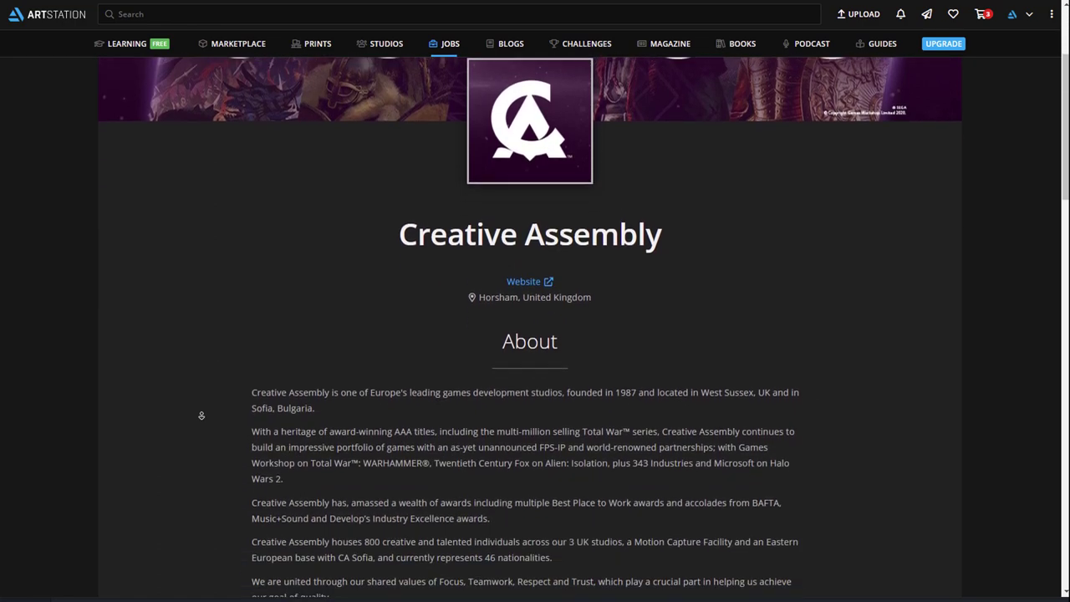
scroll(201, 415, "down", 5)
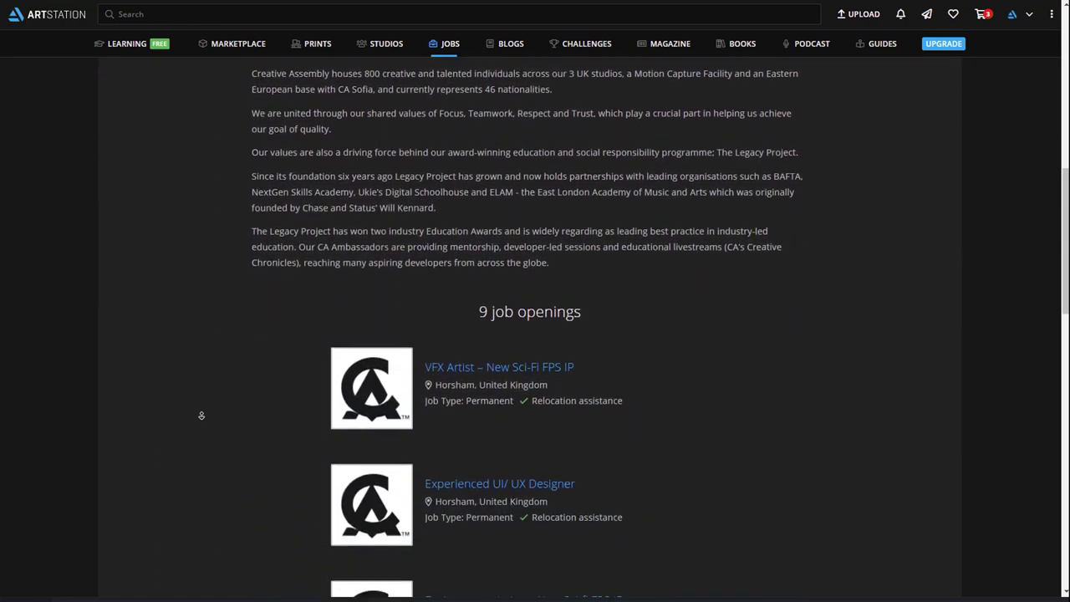
scroll(242, 420, "down", 1)
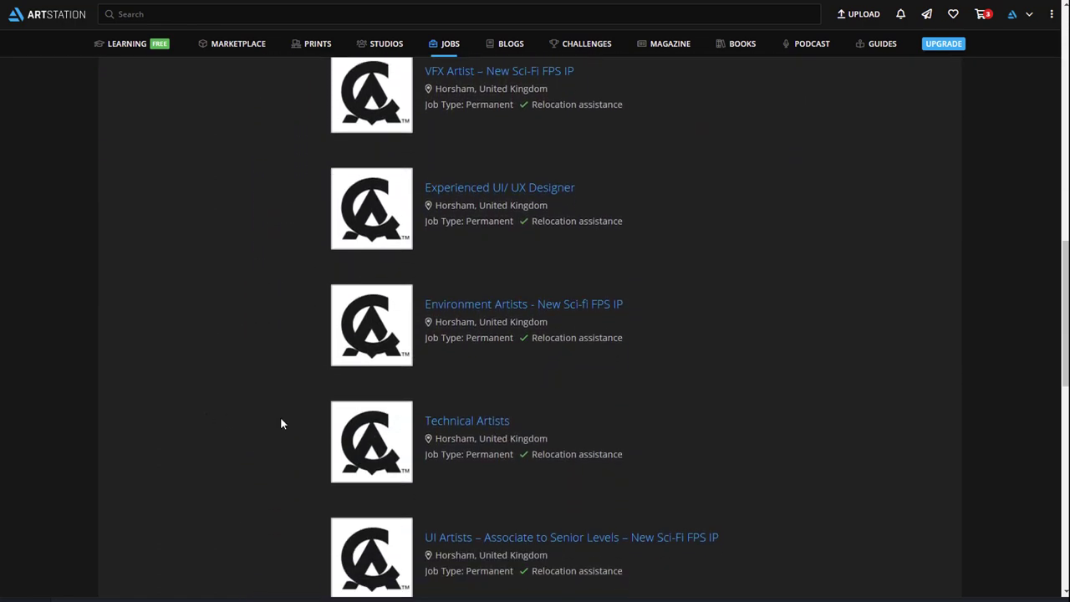
left_click(432, 424)
scroll(453, 445, "down", 2)
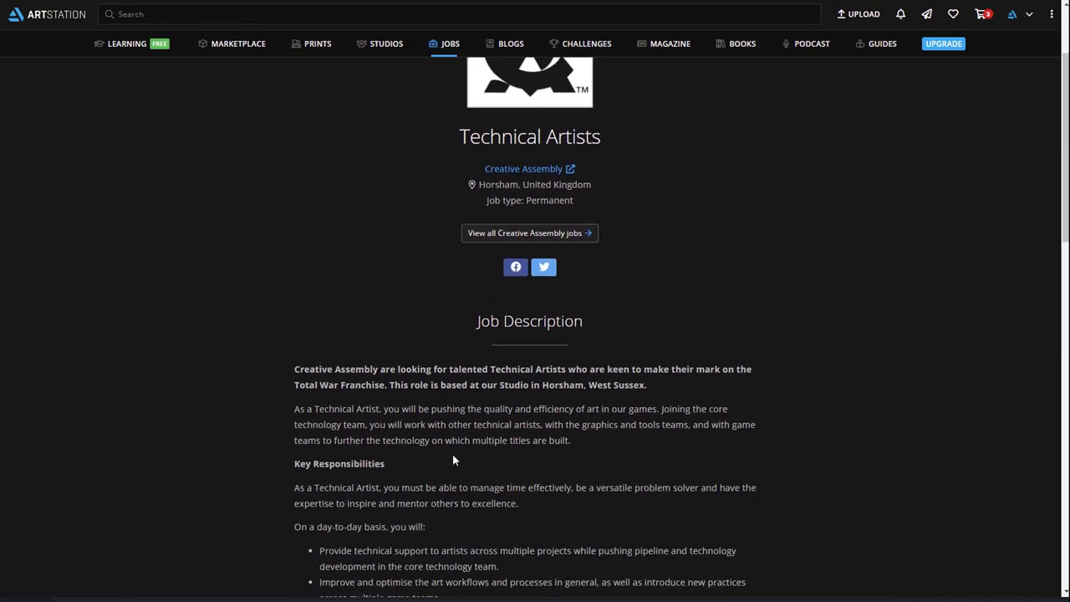
scroll(454, 459, "down", 6)
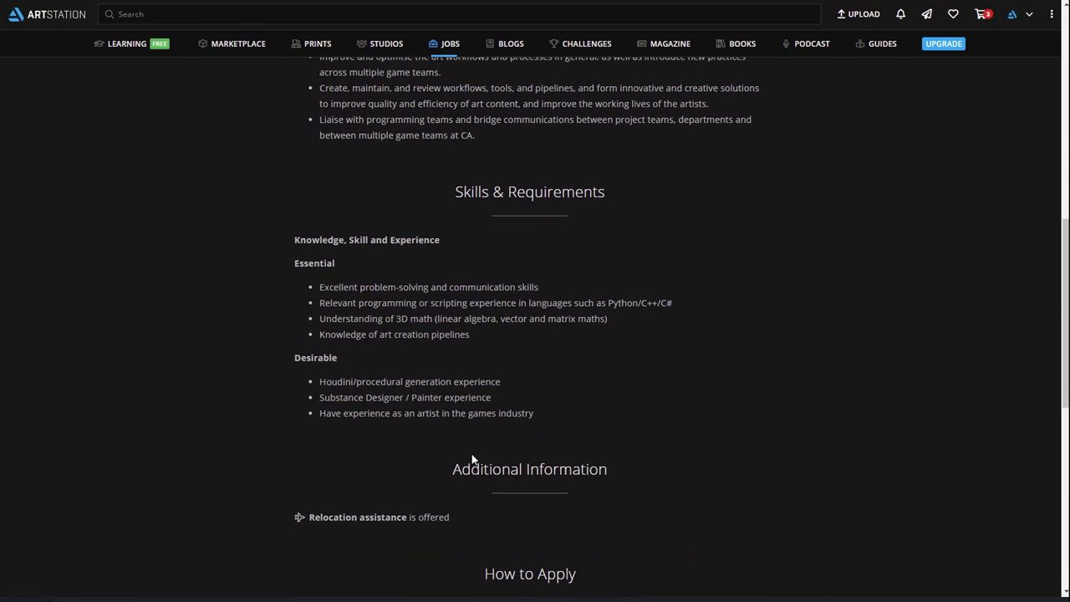
scroll(471, 459, "down", 5)
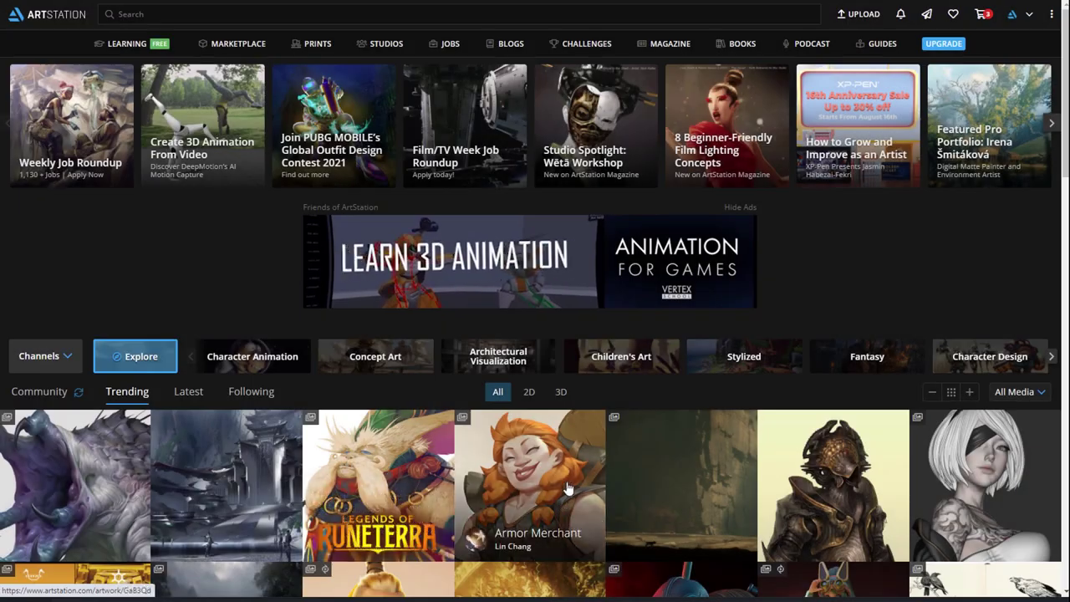
- Step from the Armor Merchant artwork through the trending pieces, past Yavanna, to TMNT: The Last Ronin
left_click(567, 488)
key("Right")
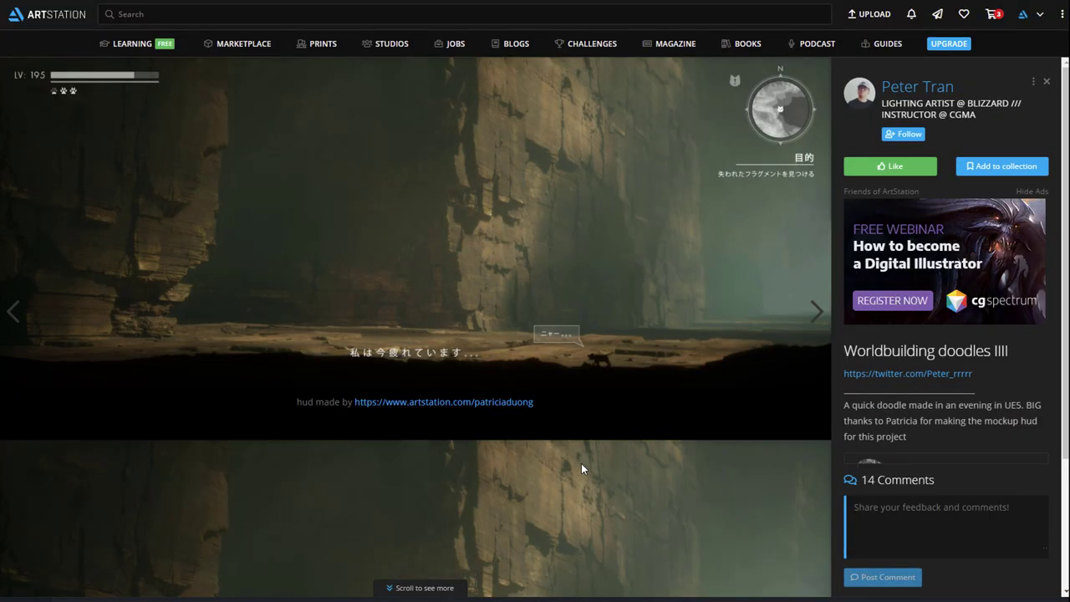
scroll(581, 463, "down", 3)
key("Right")
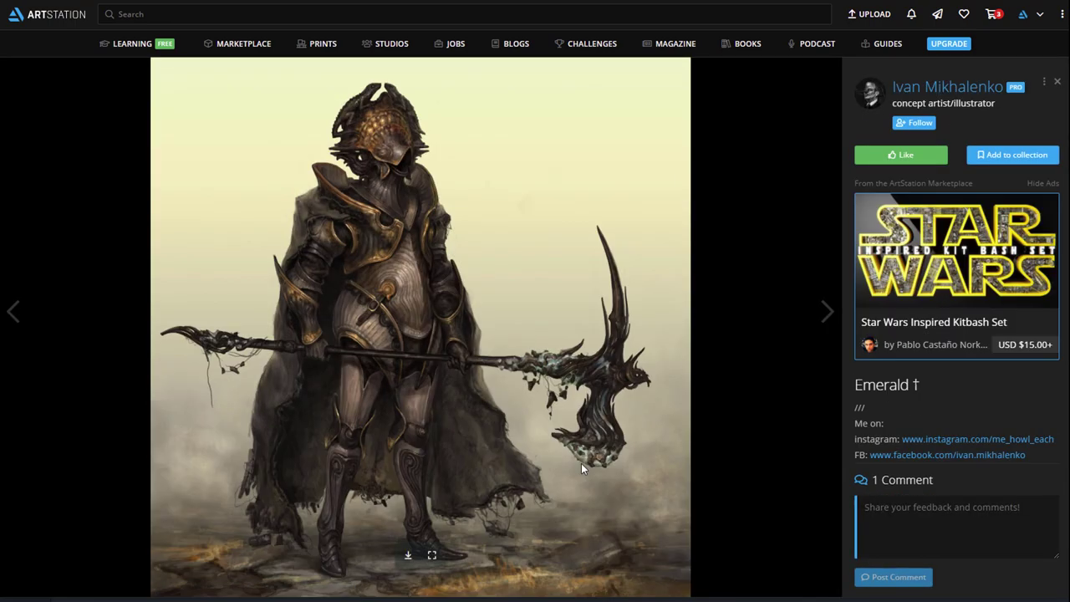
key("Right")
key("Right")
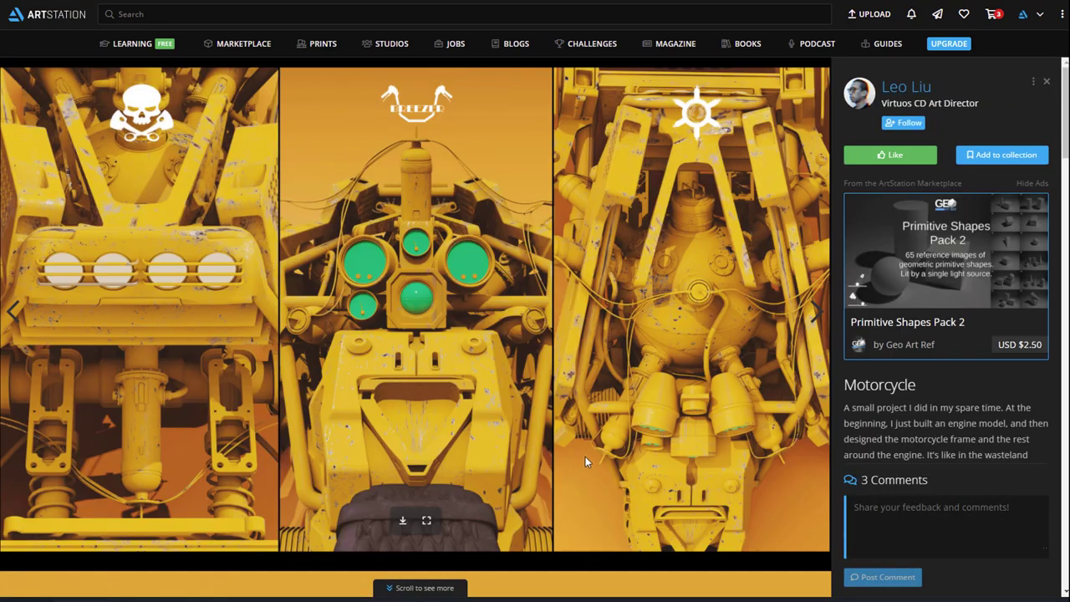
middle_click(596, 456)
left_click(817, 311)
left_click(817, 313)
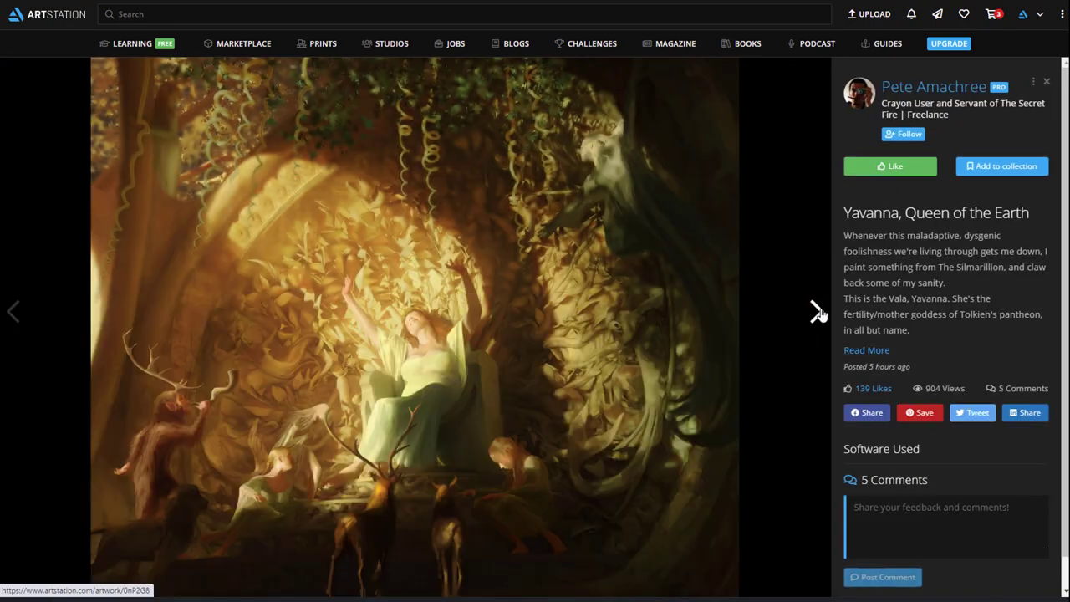
left_click(818, 312)
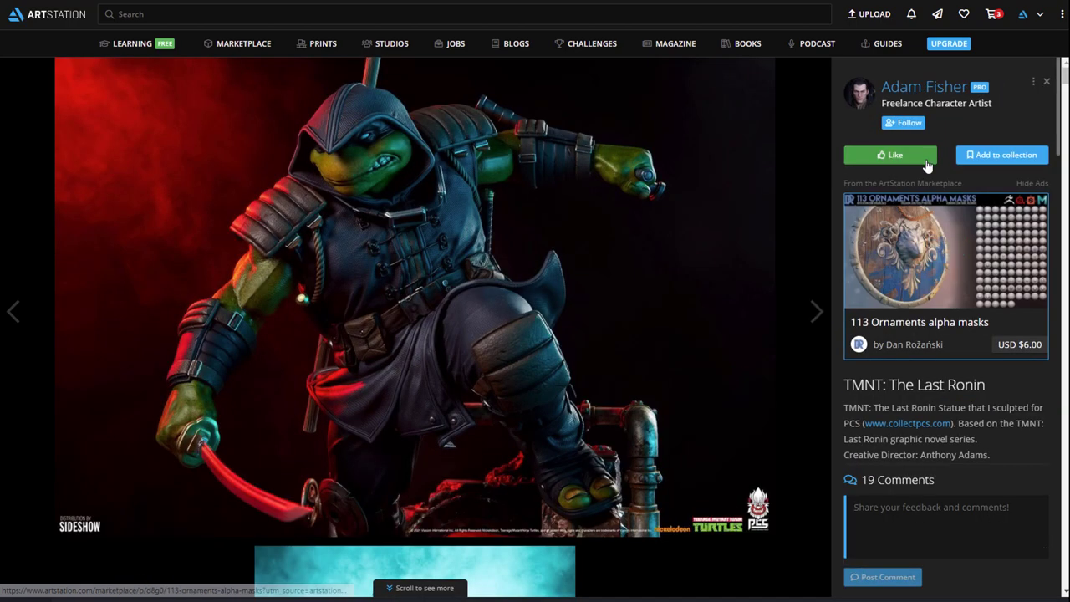
- Expand the TMNT: The Last Ronin description to reveal its production credits
scroll(956, 364, "down", 5)
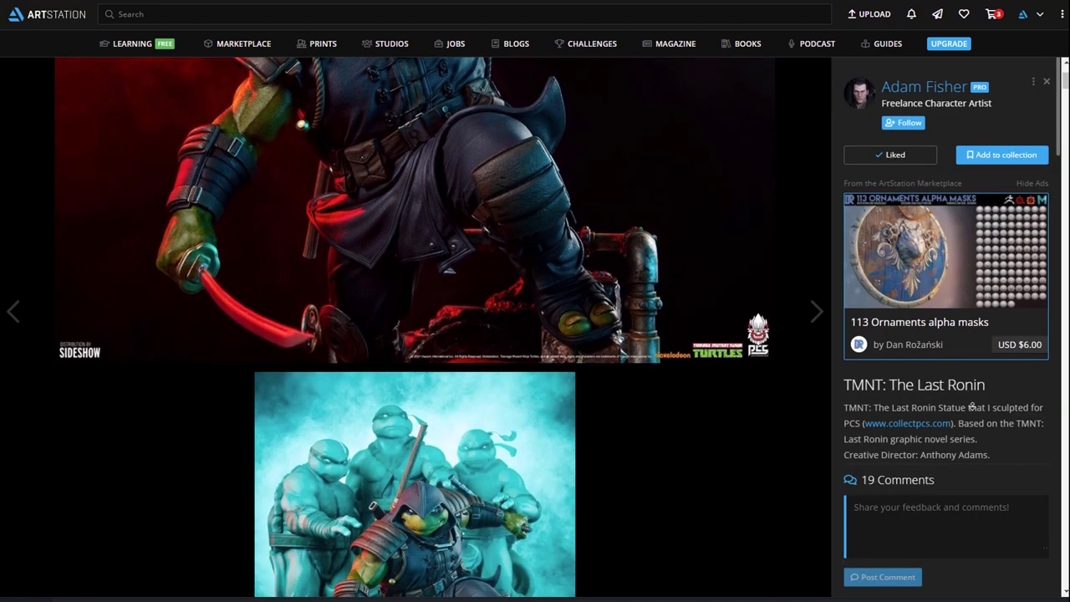
left_click(870, 397)
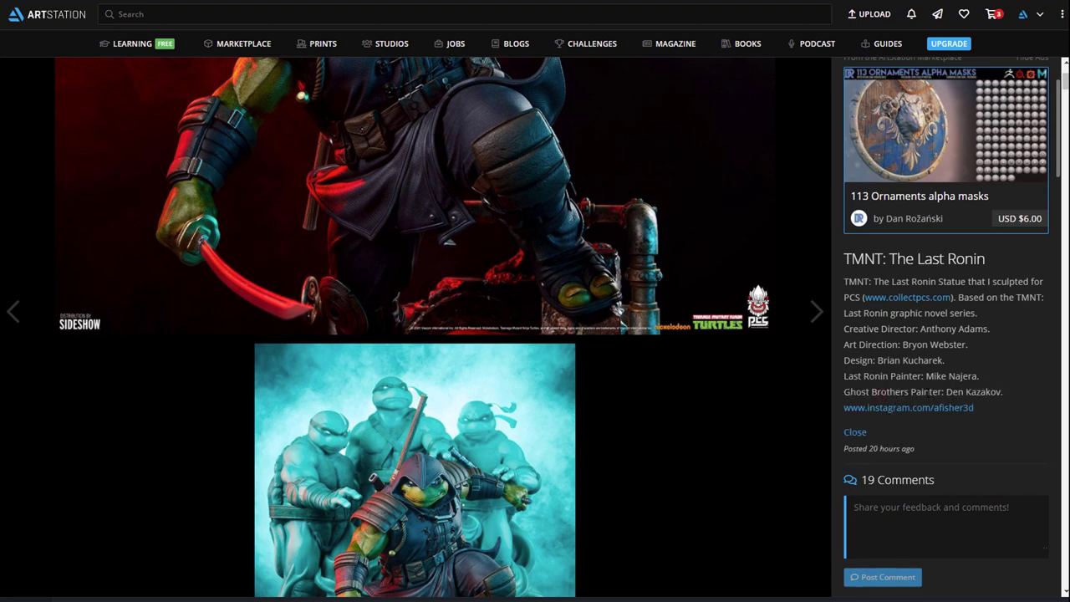
scroll(1010, 382, "down", 1)
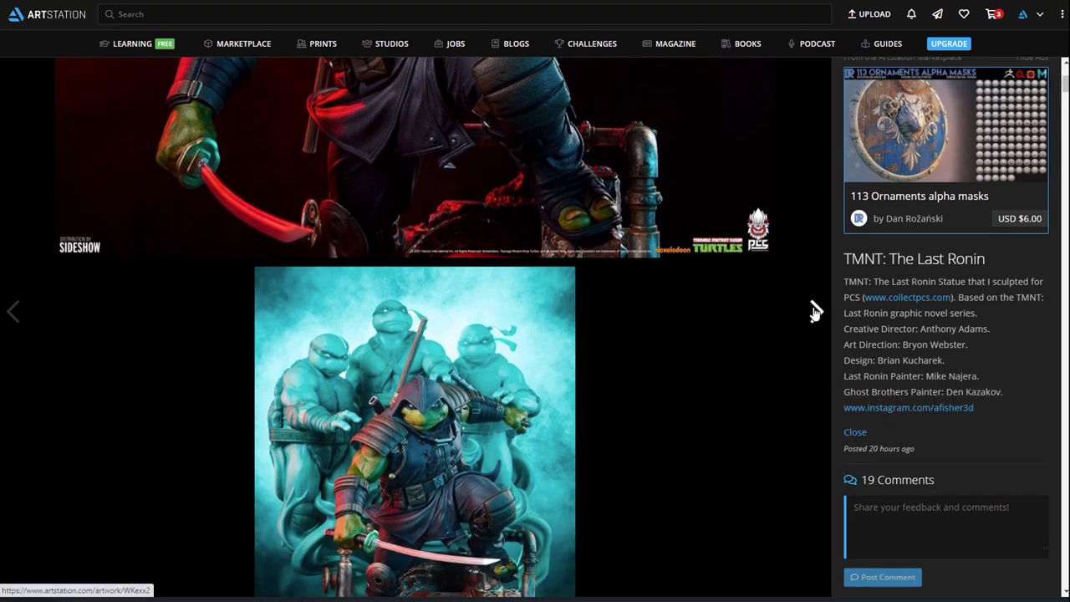